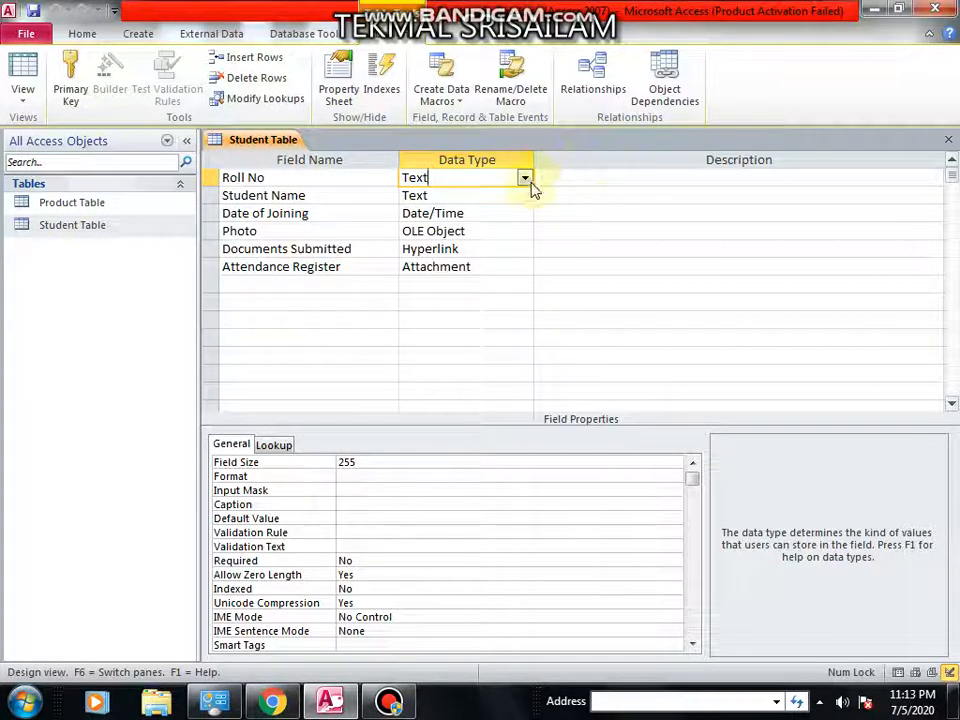
Review the data type of each field in the Student Table design, then close the design view.
left_click(523, 178)
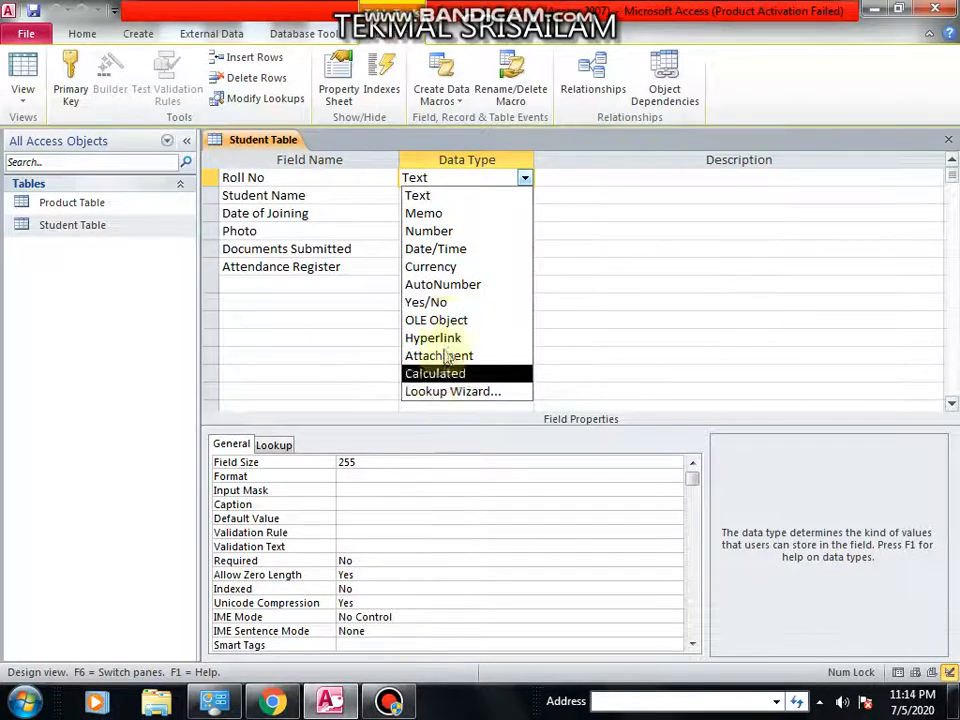
left_click(561, 194)
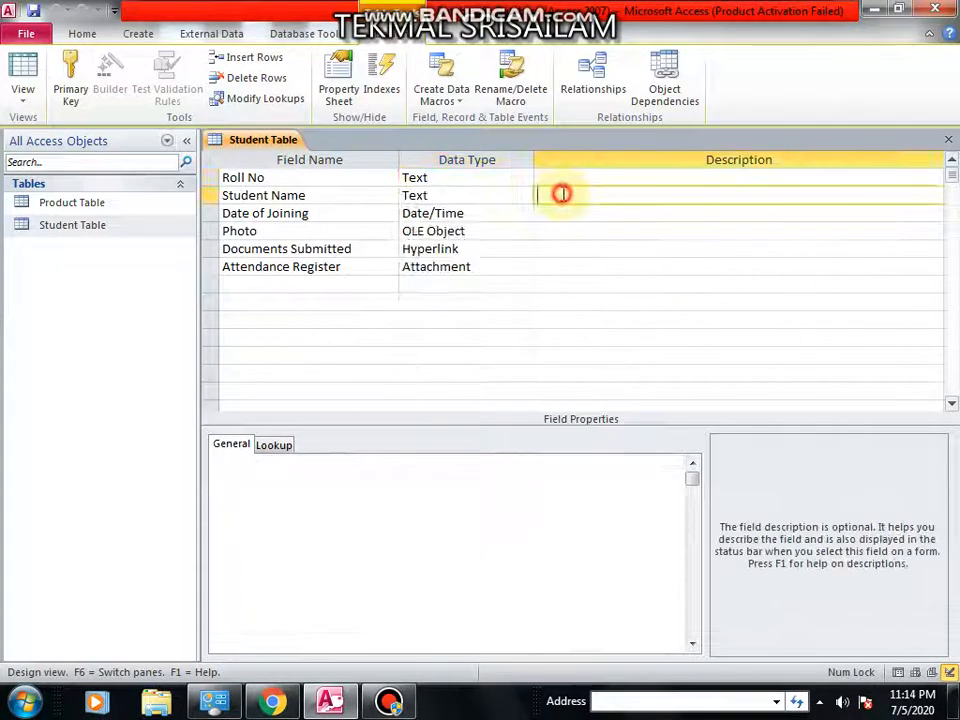
left_click(452, 194)
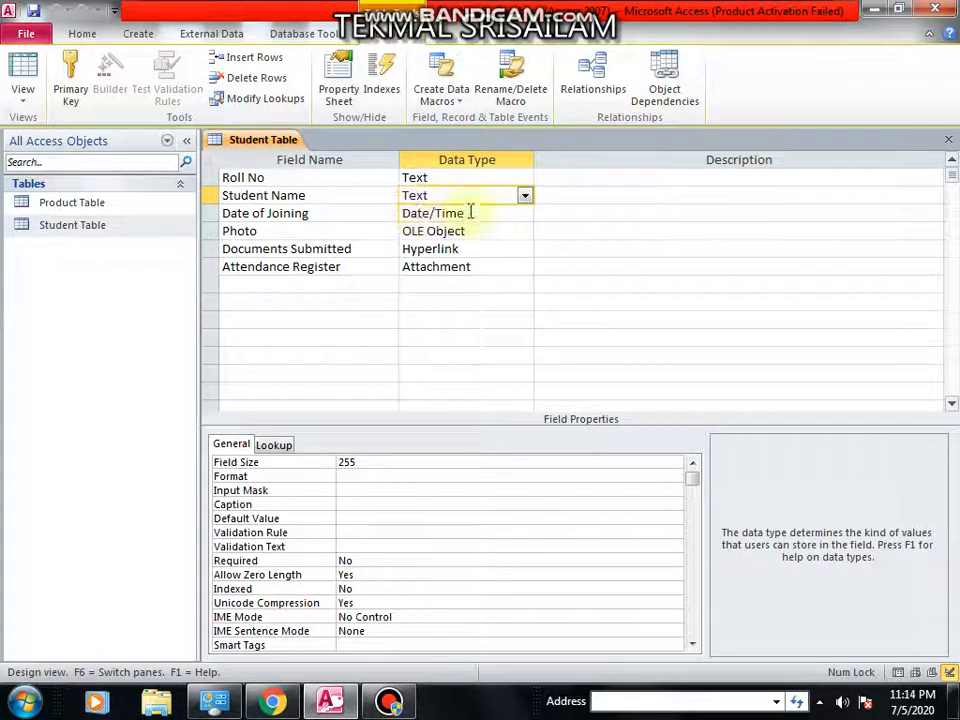
left_click(463, 213)
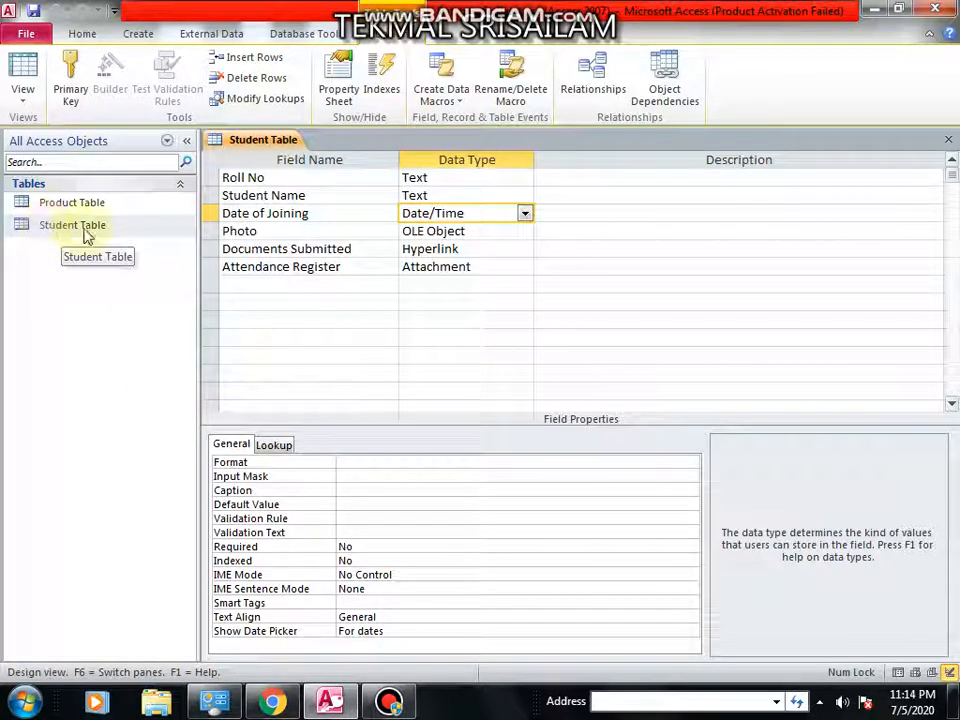
left_click(305, 178)
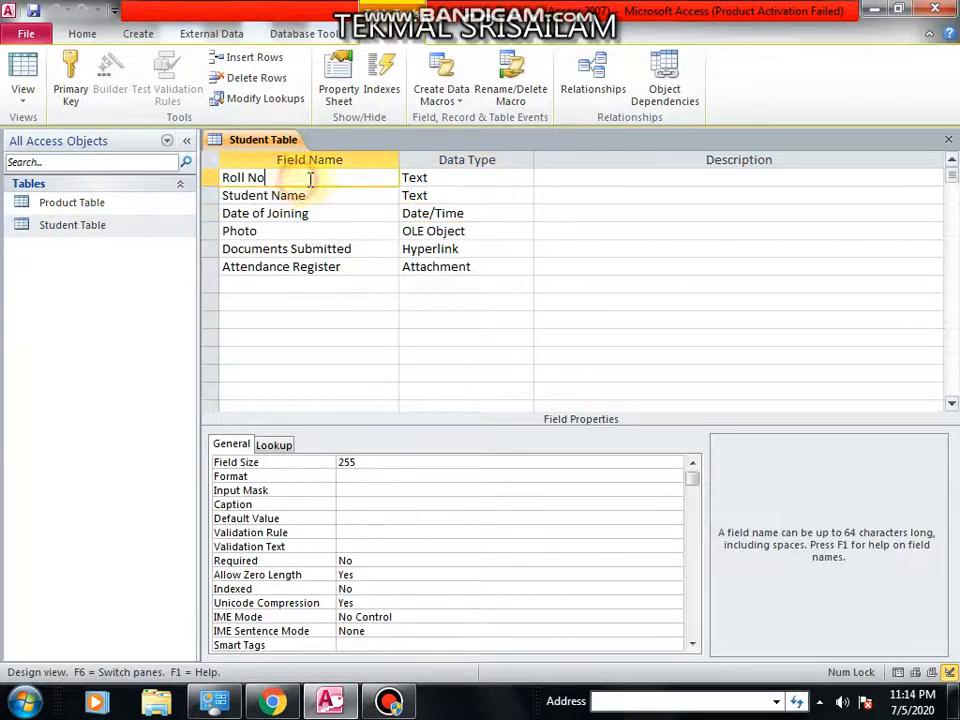
left_click(435, 178)
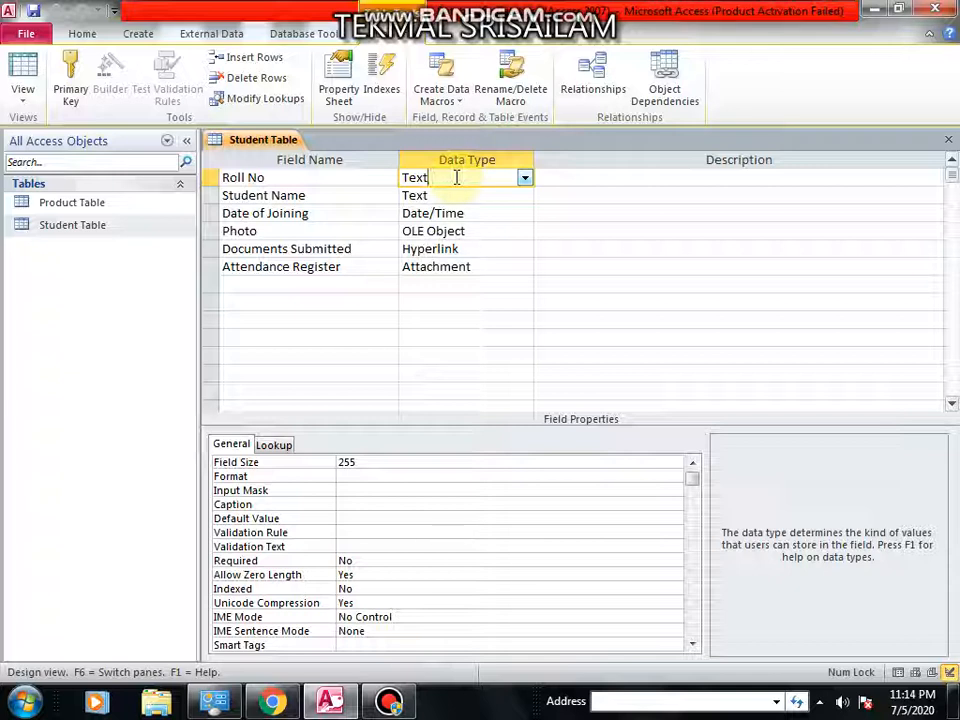
left_click(459, 194)
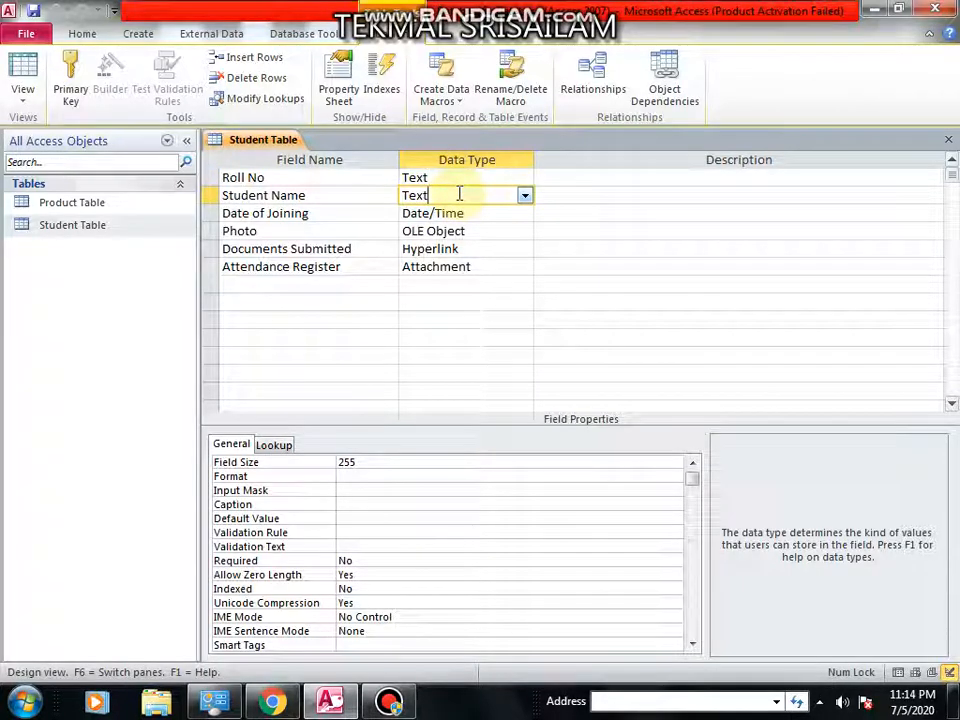
left_click(452, 177)
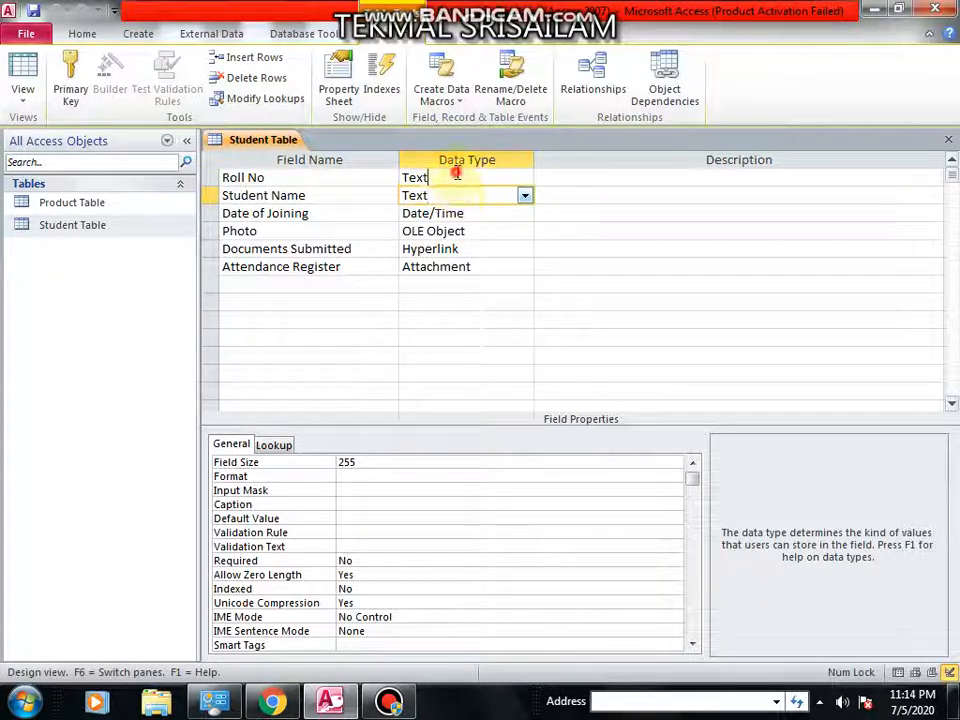
left_click(442, 193)
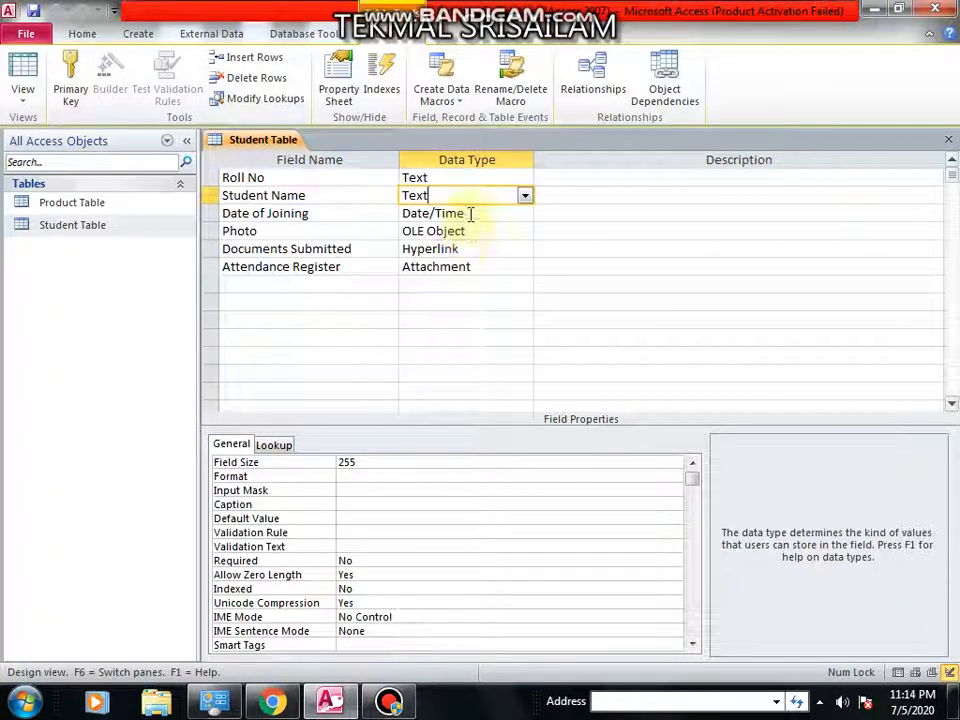
left_click(474, 213)
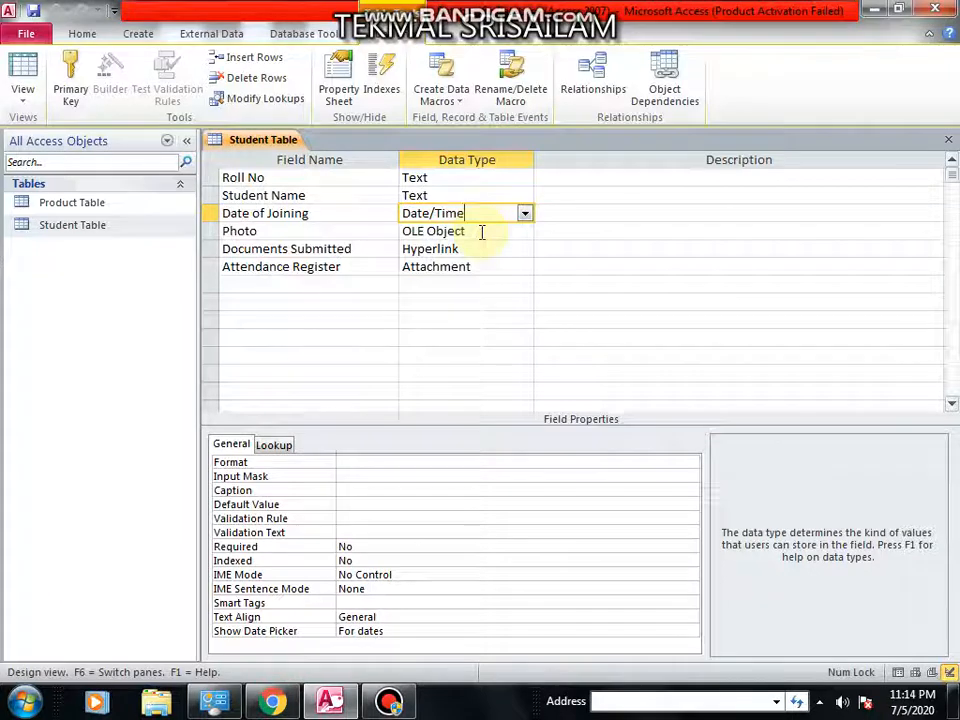
left_click(482, 231)
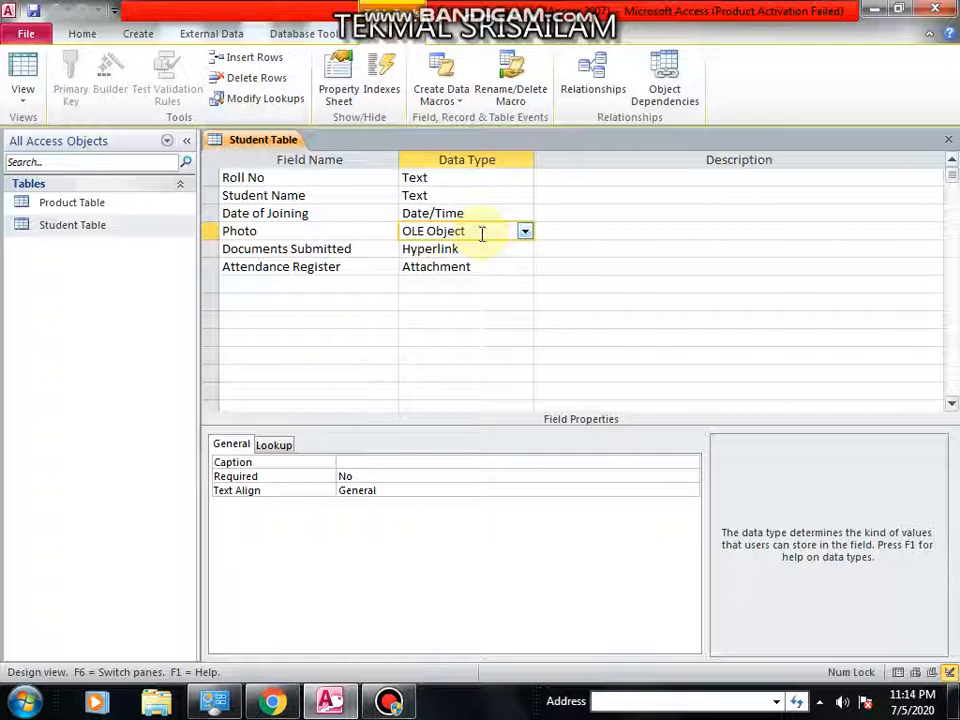
left_click(476, 248)
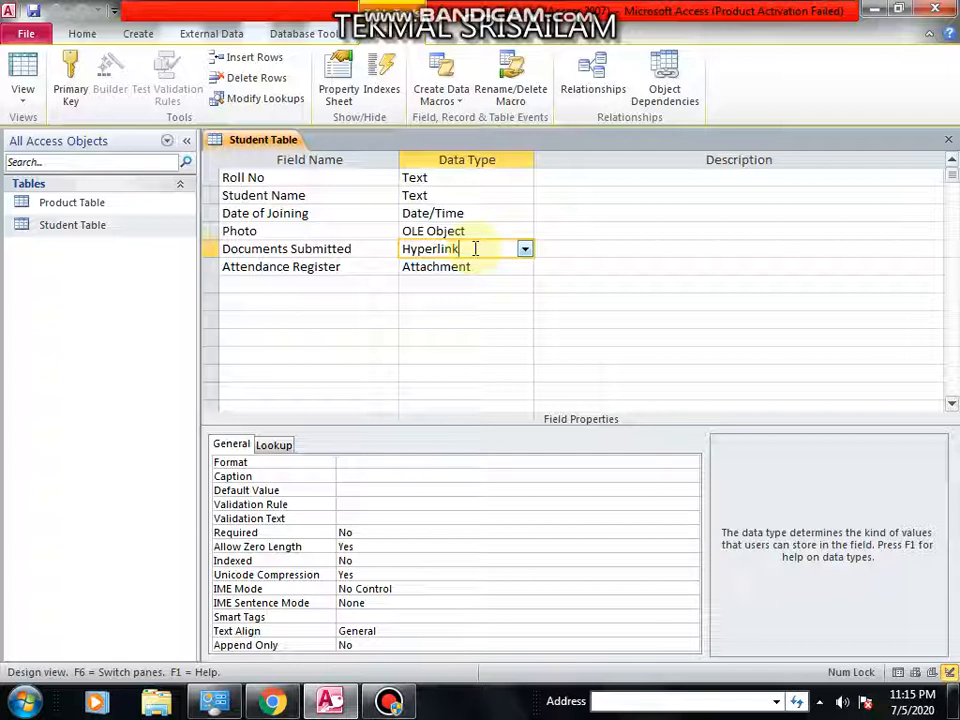
left_click(479, 261)
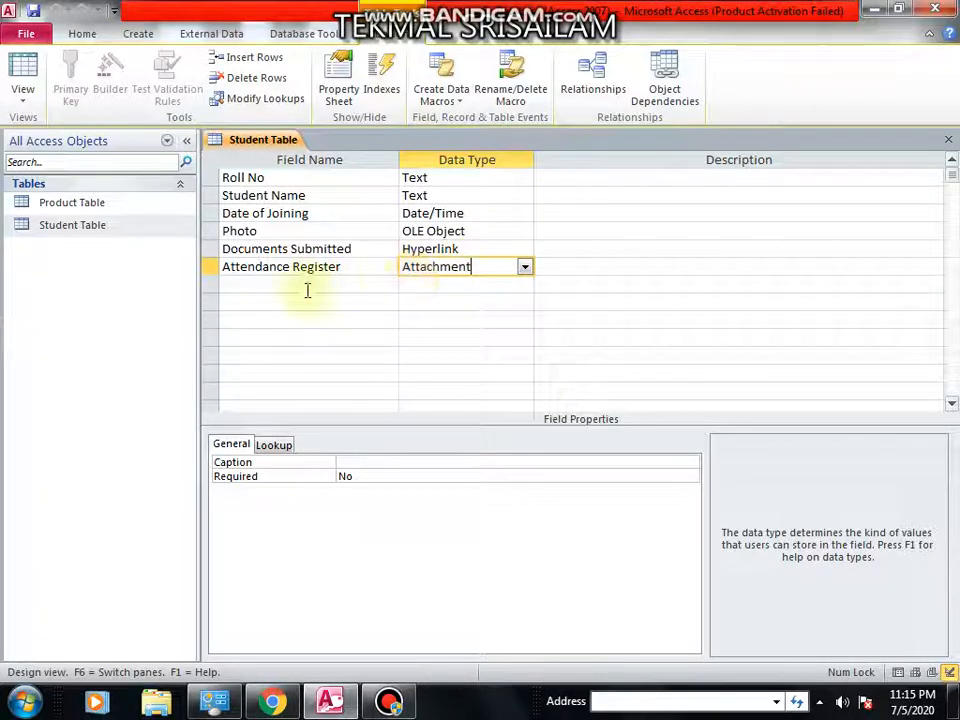
left_click(946, 141)
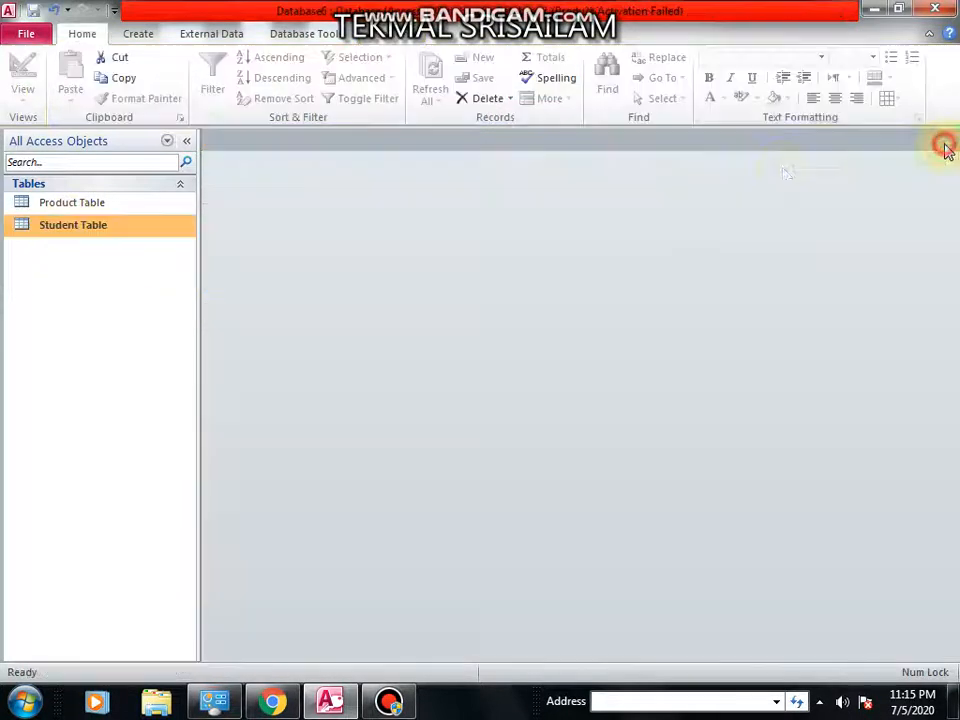
Open the Student Table in datasheet view and enter a-101 as the first record's Roll No.
double_click(58, 228)
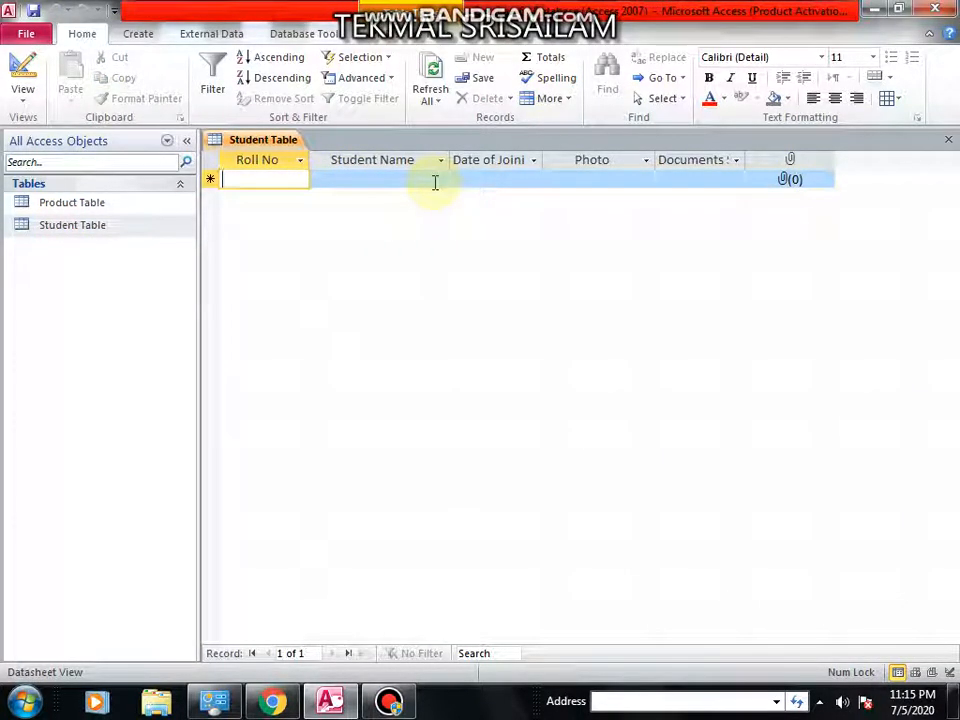
type("a-101")
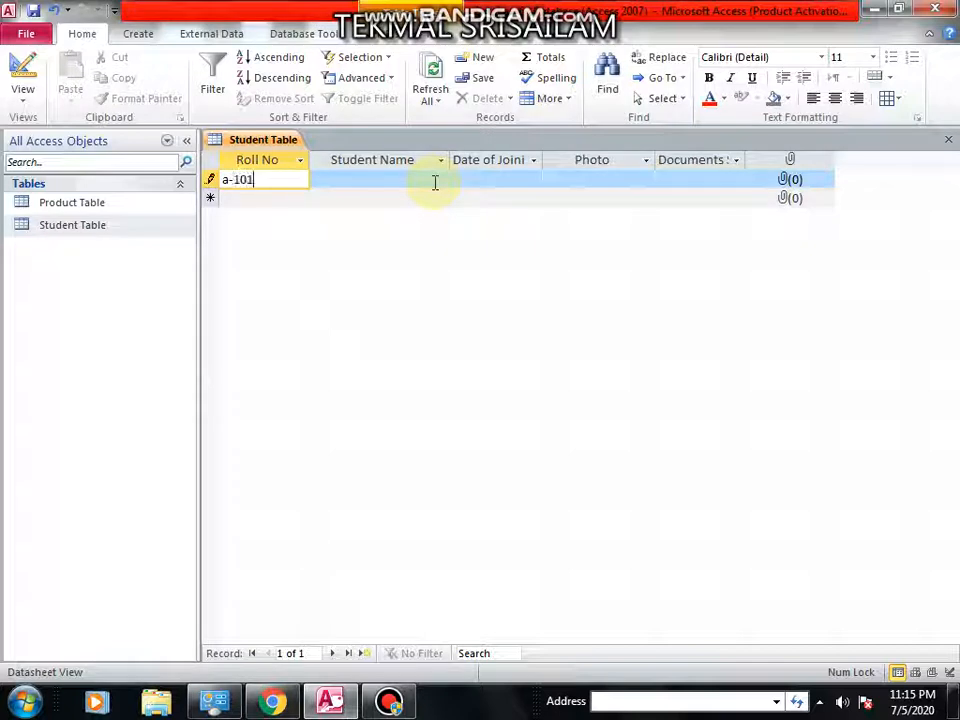
left_click(435, 183)
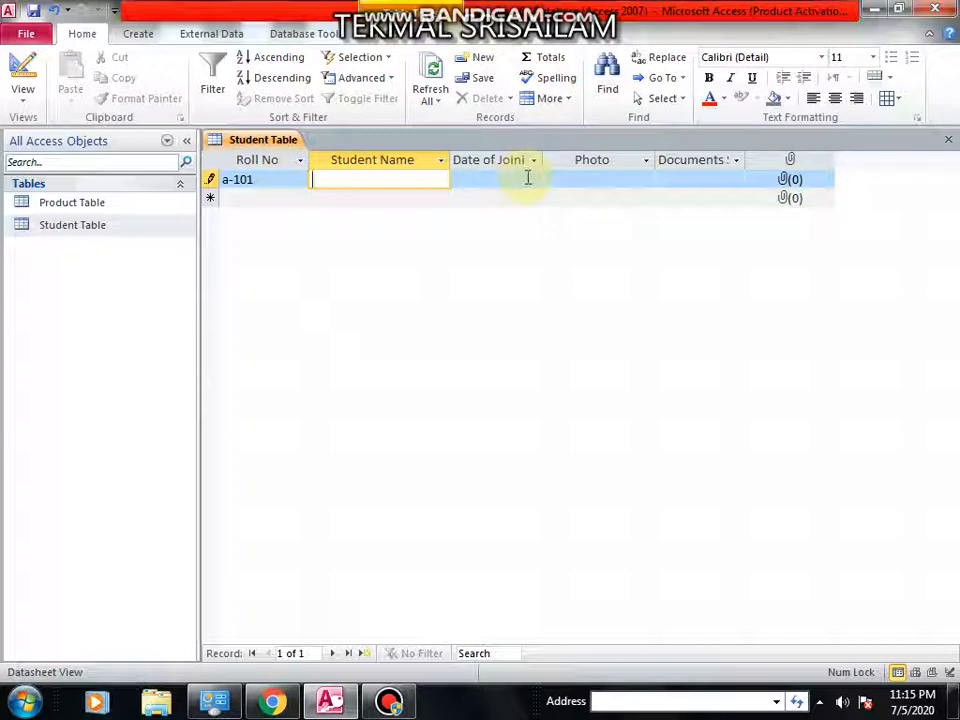
Enter the student's name in the Student Name field of the first record.
type("danny")
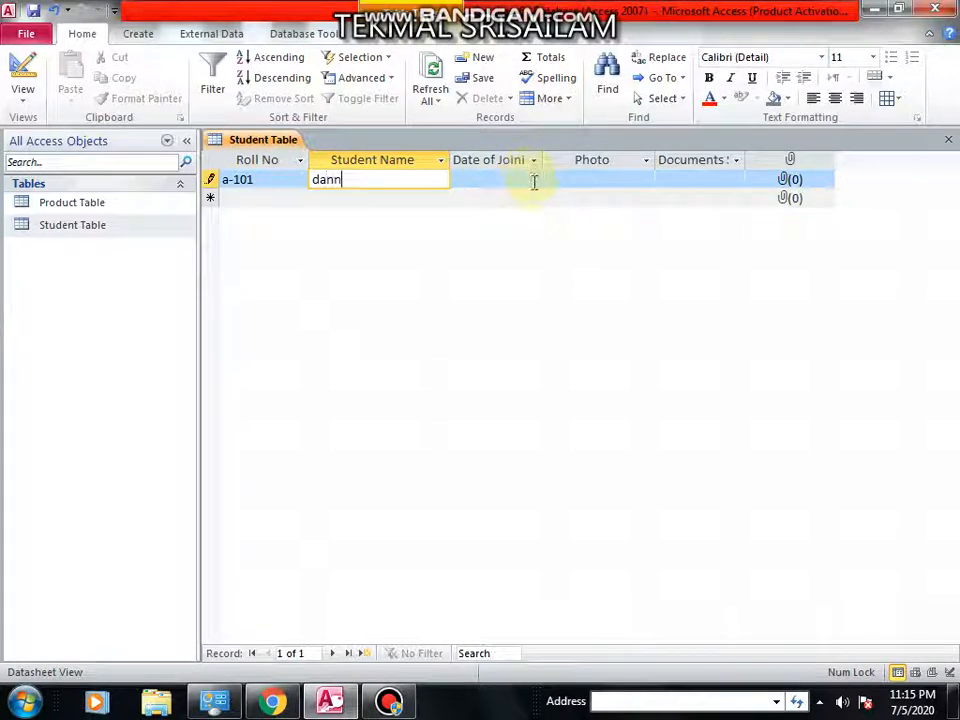
key("Tab")
Set the Date of Joining to 9/11/2019 using the date picker.
left_click(550, 180)
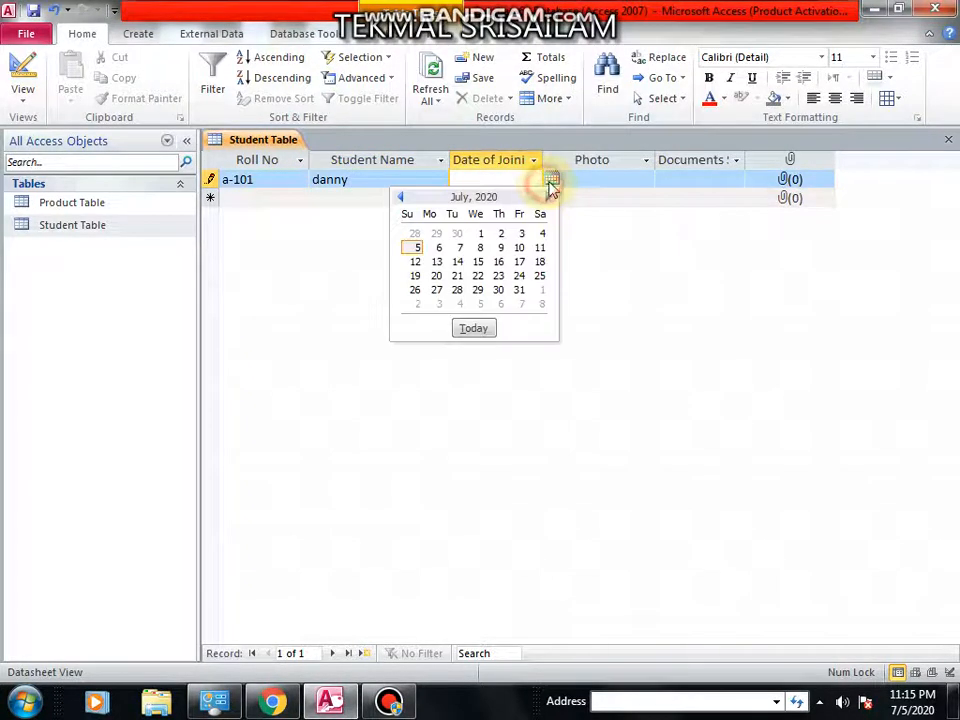
triple_click(401, 198)
triple_click(401, 198)
triple_click(401, 198)
left_click(401, 198)
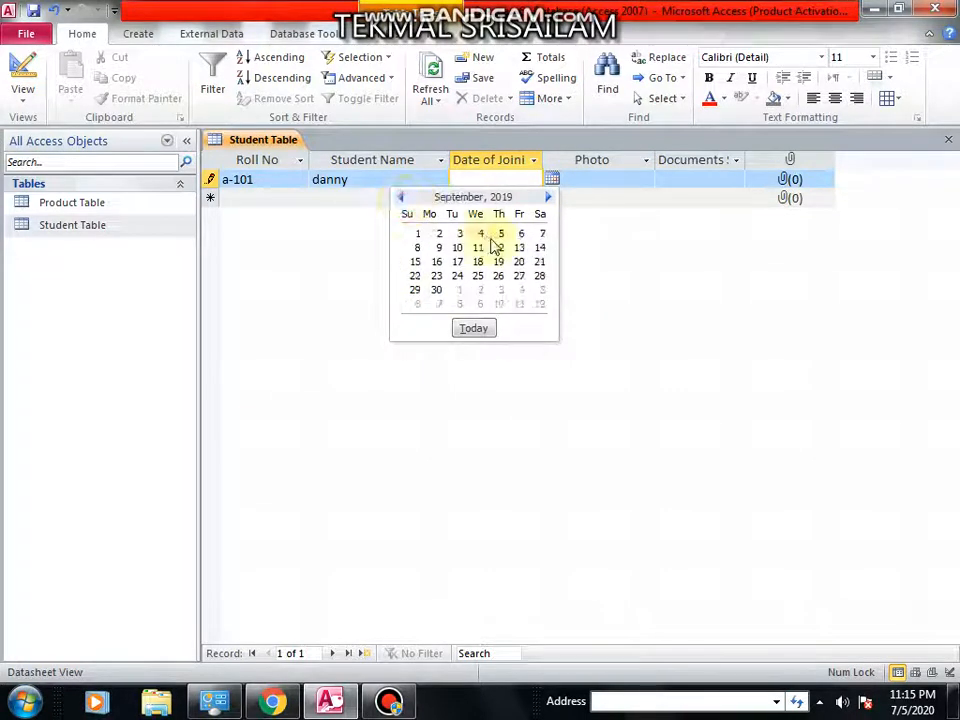
left_click(477, 248)
left_click(600, 186)
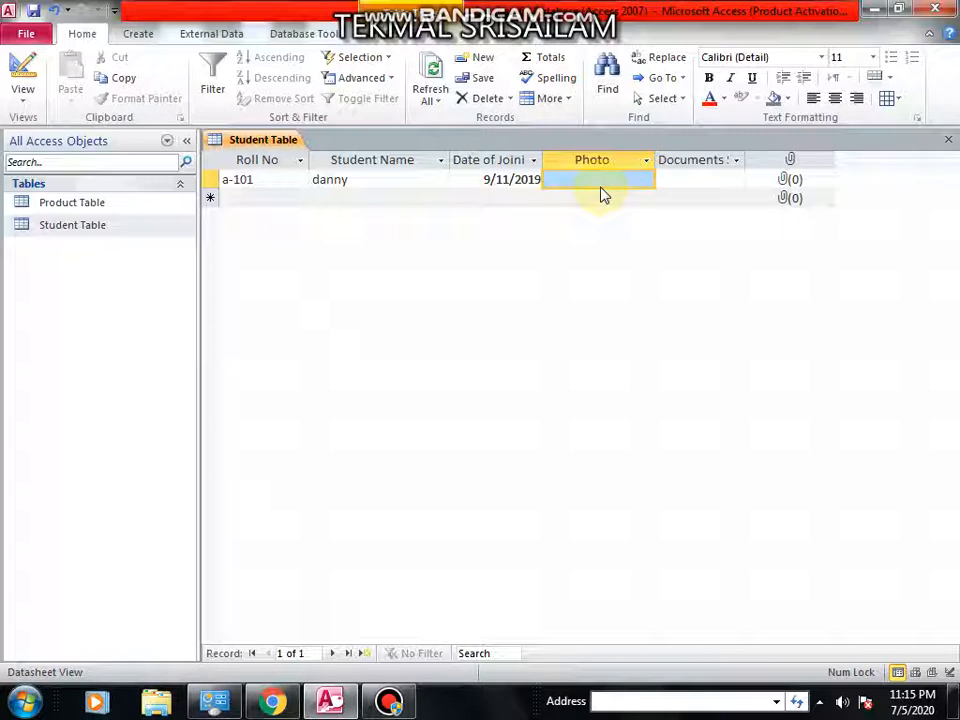
Open the Insert Object dialog for the first record's Photo field.
right_click(605, 186)
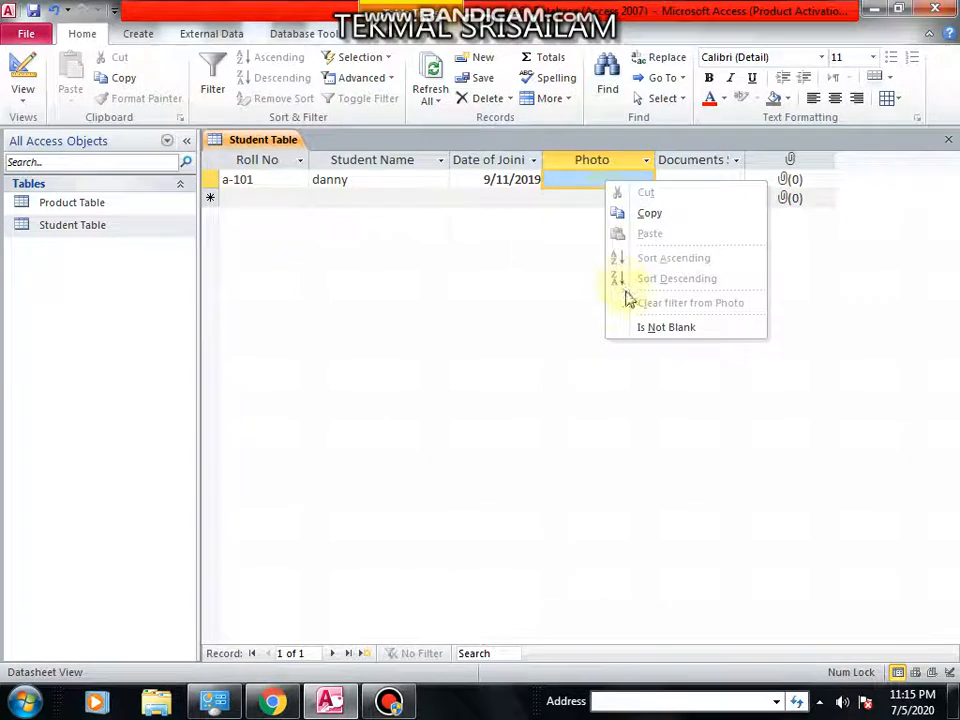
left_click(596, 182)
right_click(596, 180)
left_click(648, 168)
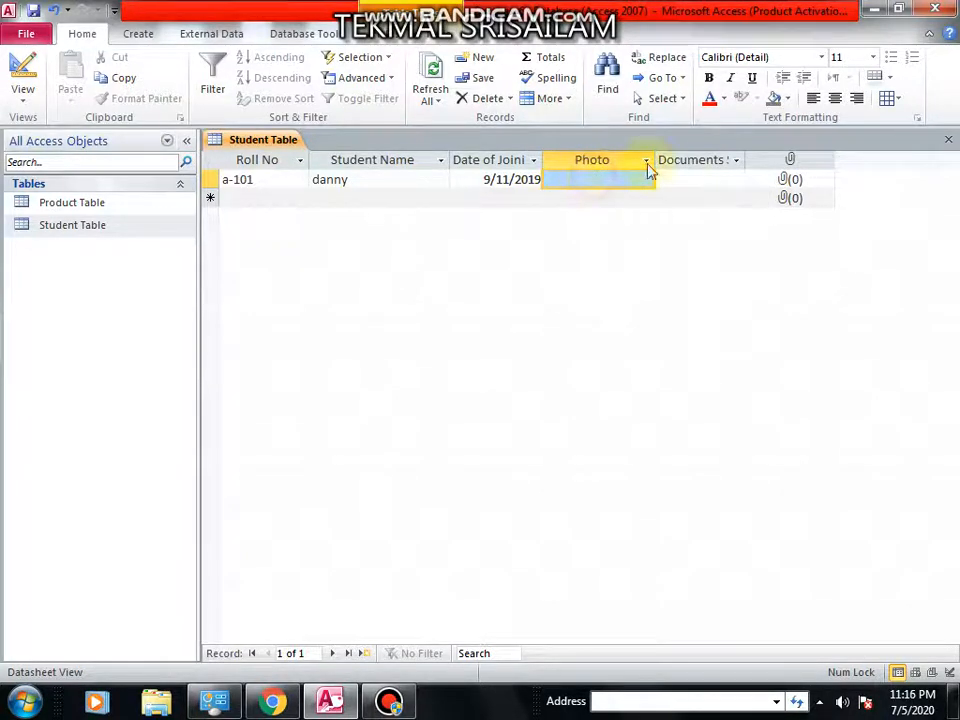
left_click(683, 176)
left_click(628, 180)
right_click(623, 168)
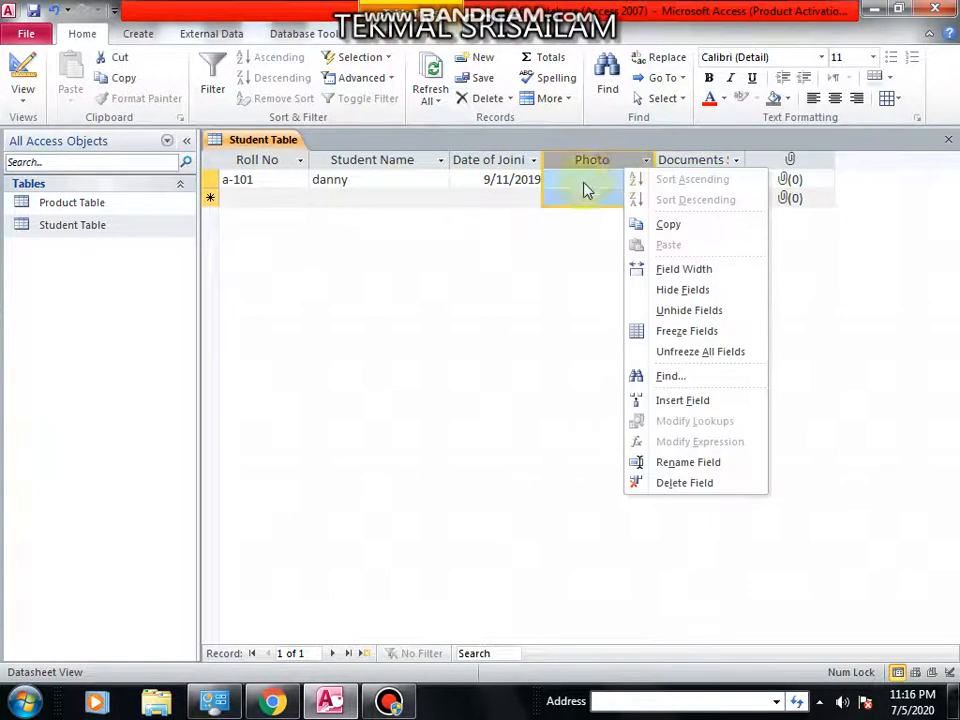
left_click(580, 184)
right_click(585, 183)
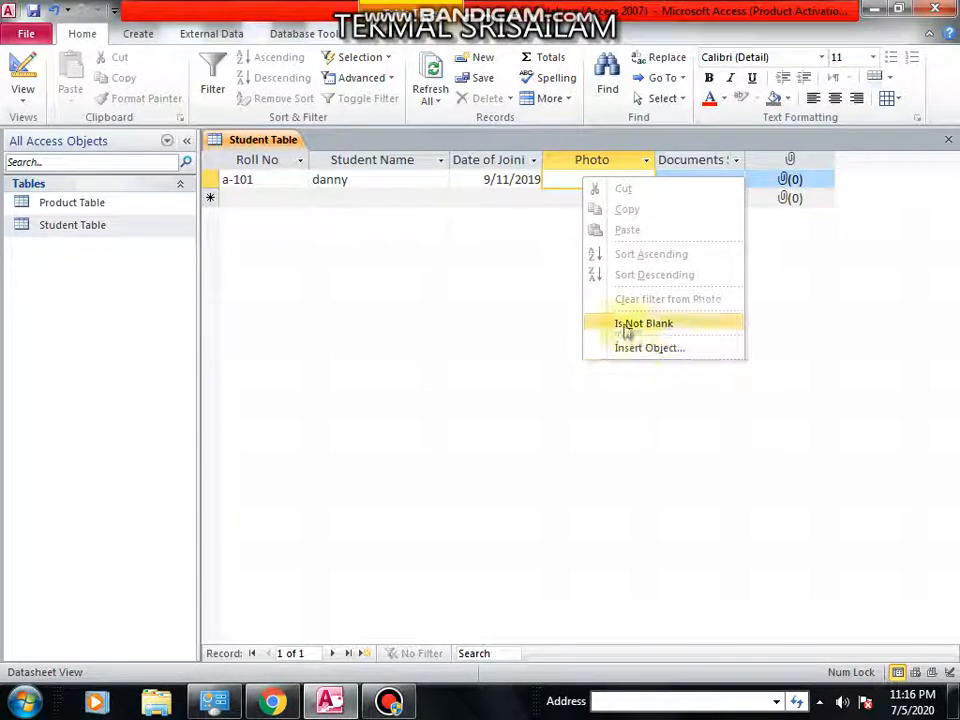
right_click(575, 182)
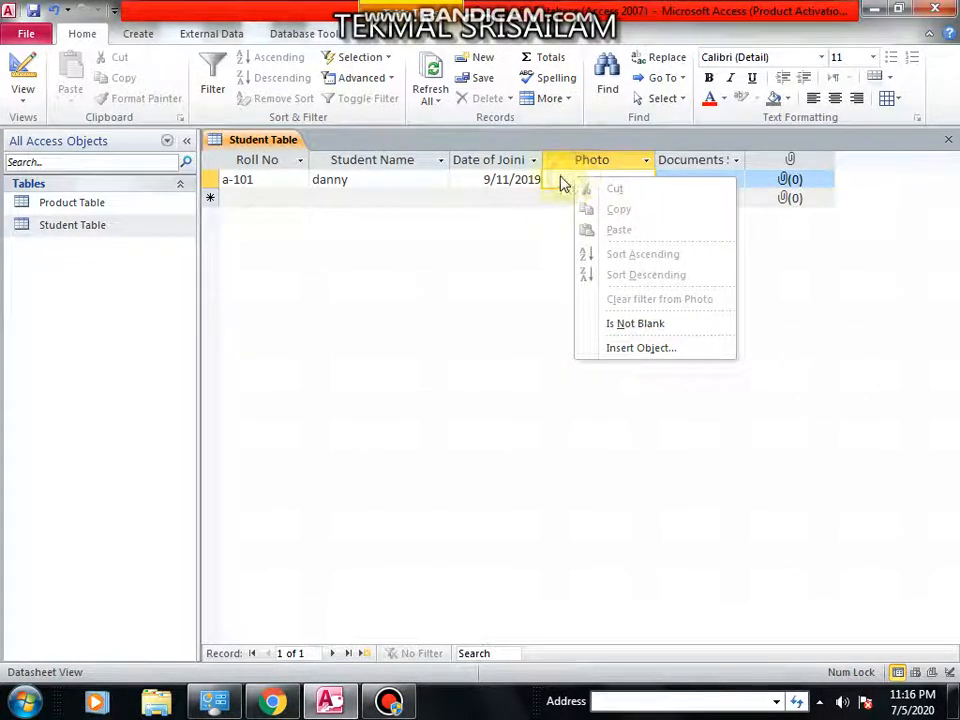
right_click(557, 185)
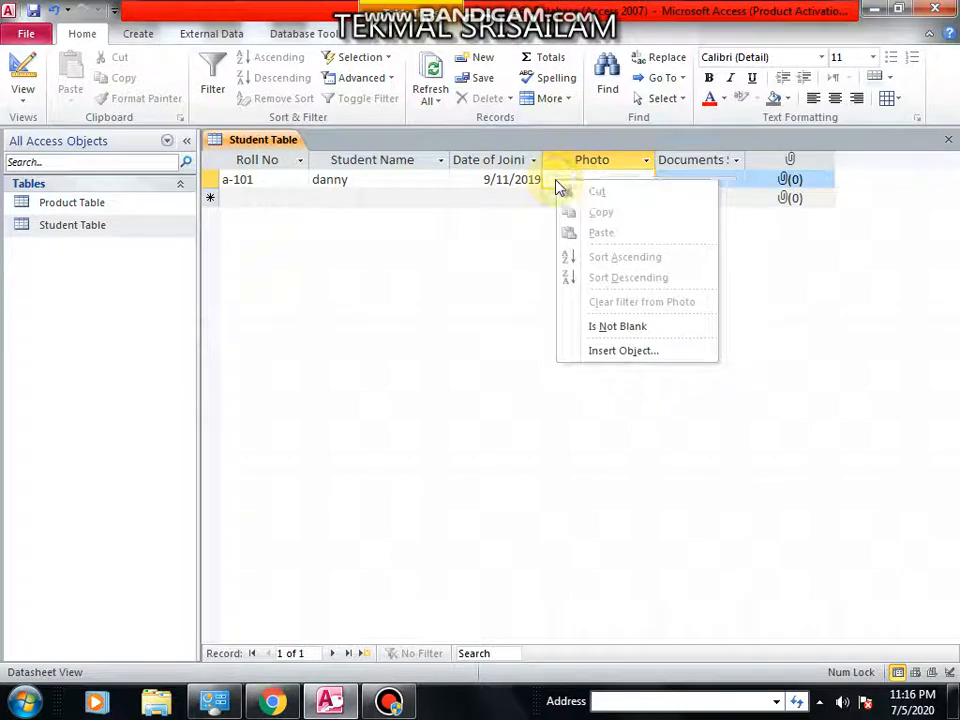
left_click(633, 353)
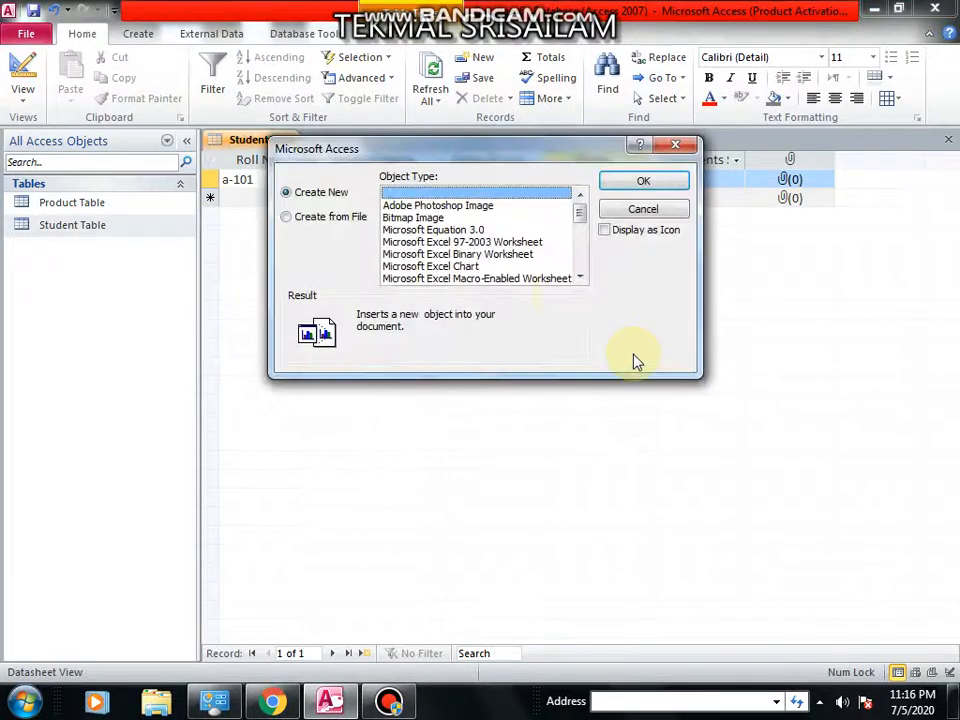
Choose to create the object from a file and browse to SELF.jpg on the Desktop.
left_click(288, 217)
left_click(405, 220)
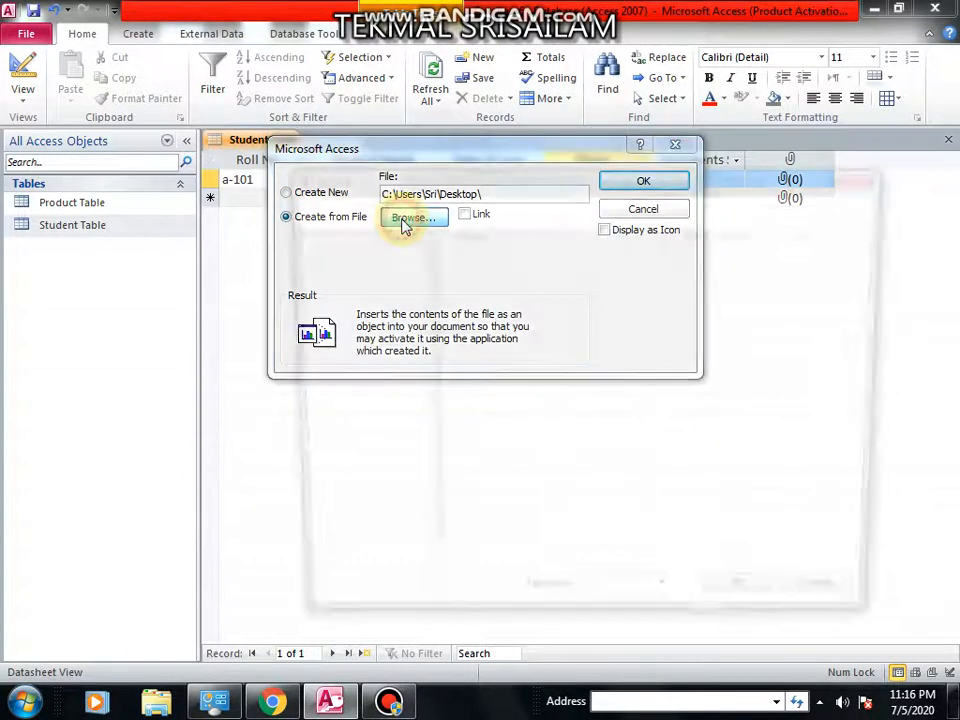
left_click(360, 350)
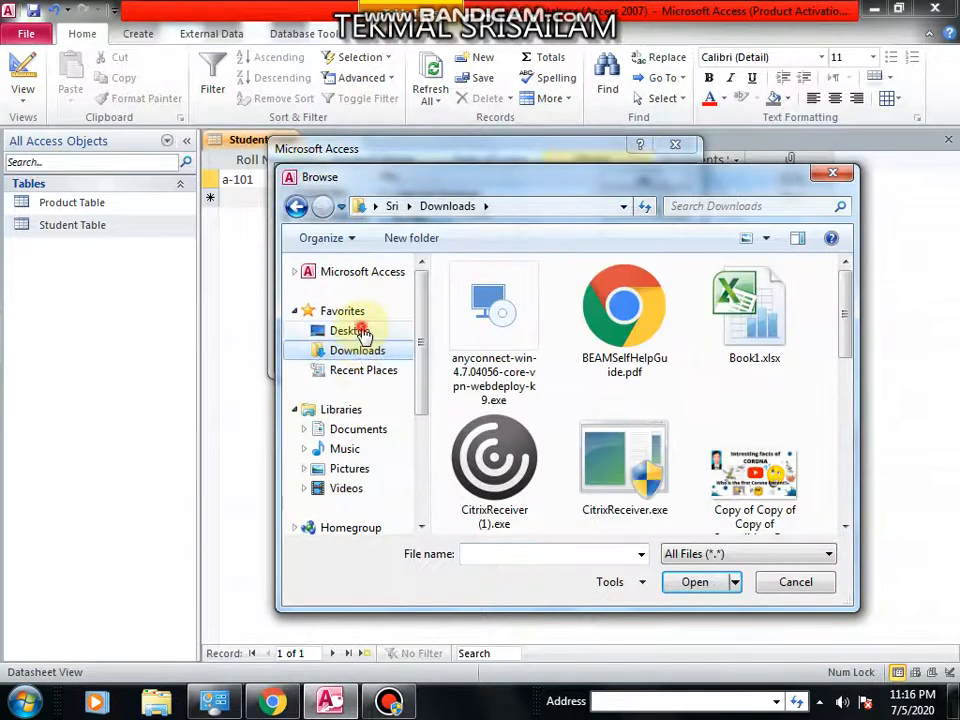
left_click(364, 332)
scroll(643, 429, "down", 5)
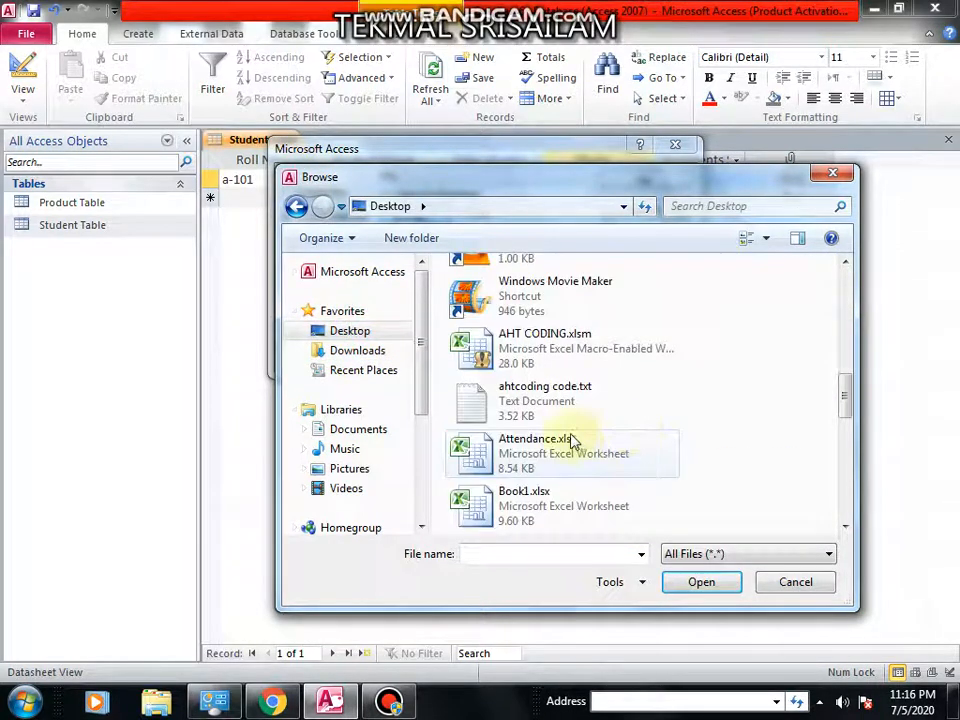
scroll(560, 445, "down", 5)
left_click(521, 401)
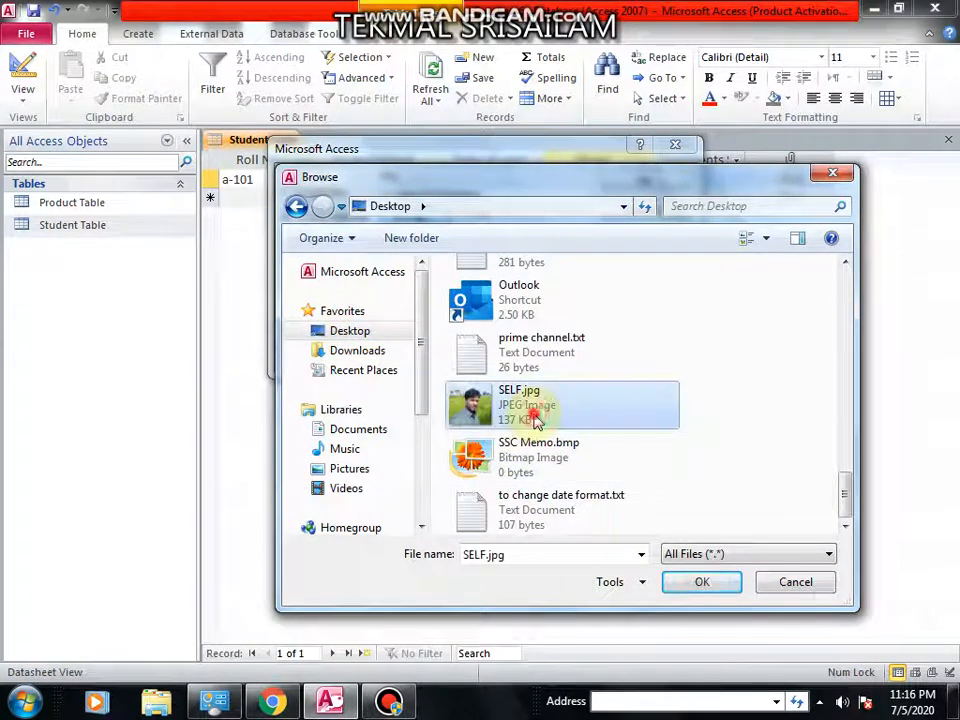
left_click(698, 582)
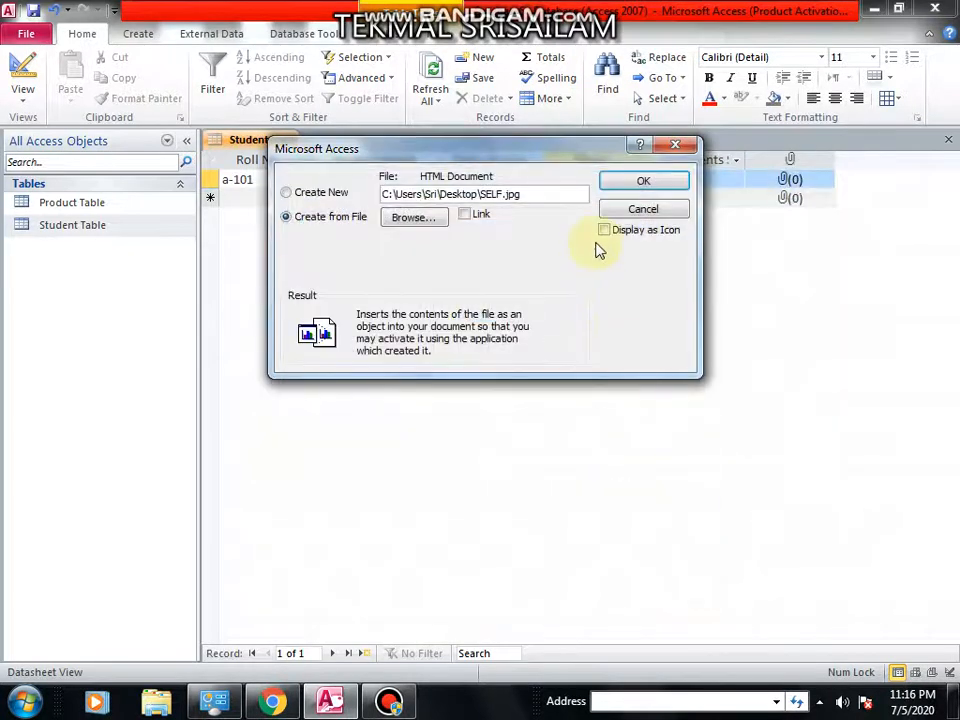
Link the SELF.jpg file, display it as an icon, and insert it into the Photo field.
left_click(465, 215)
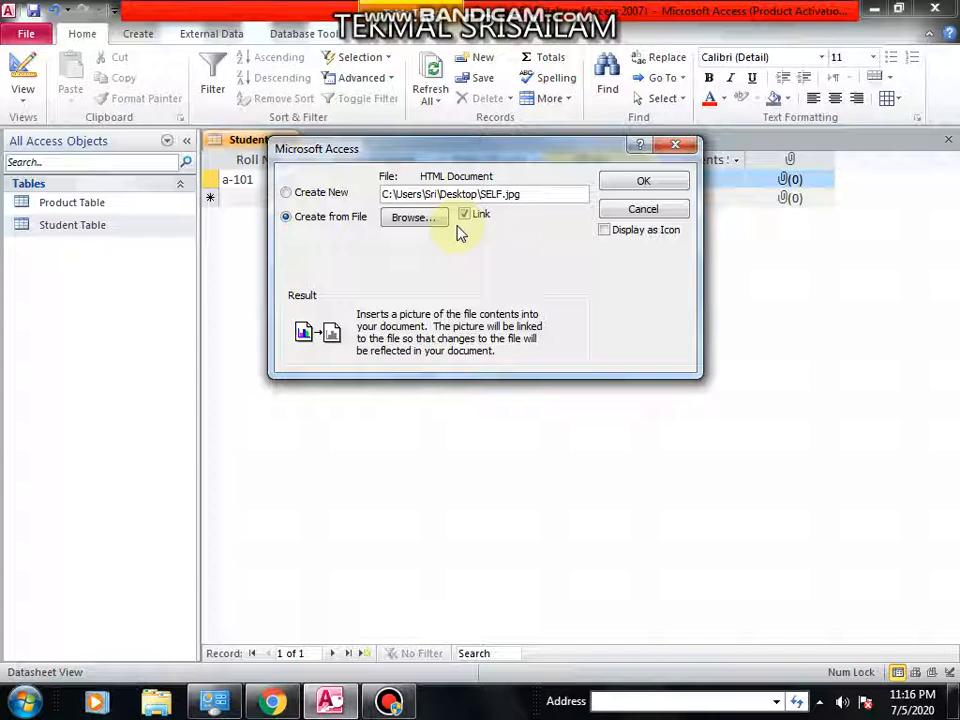
left_click(604, 231)
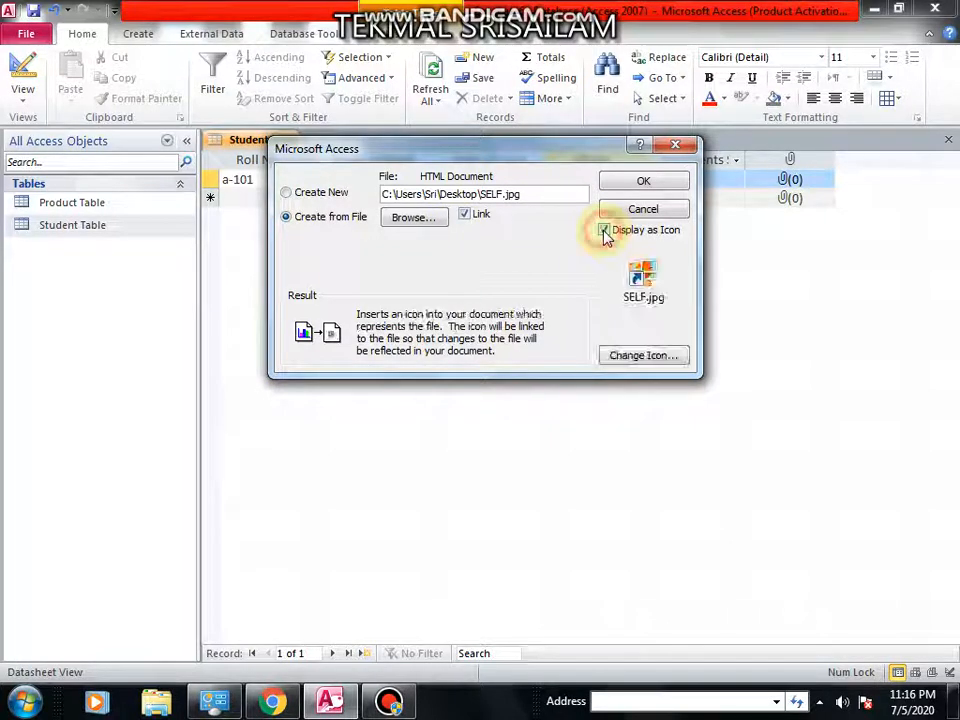
left_click(641, 184)
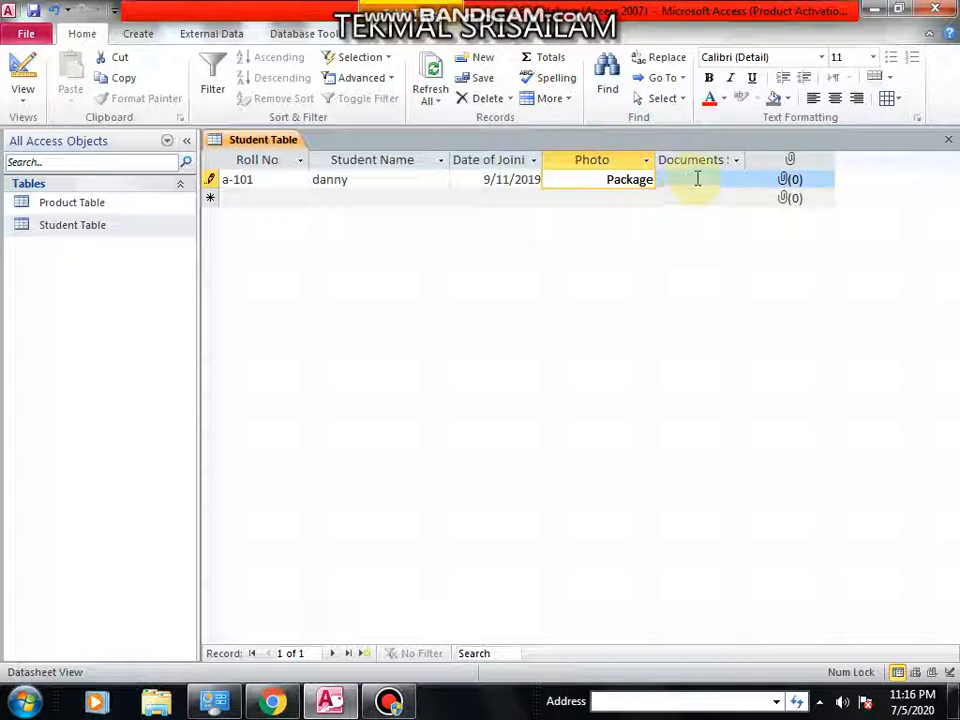
Open the Edit Hyperlink dialog for the first record's Documents Submitted field.
left_click(692, 179)
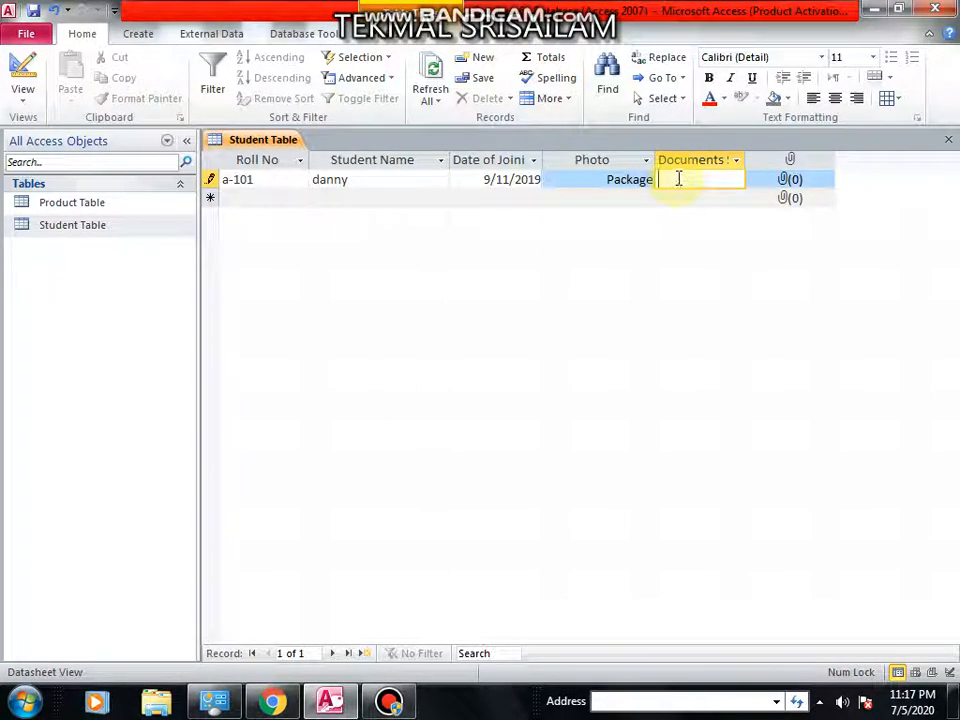
right_click(676, 180)
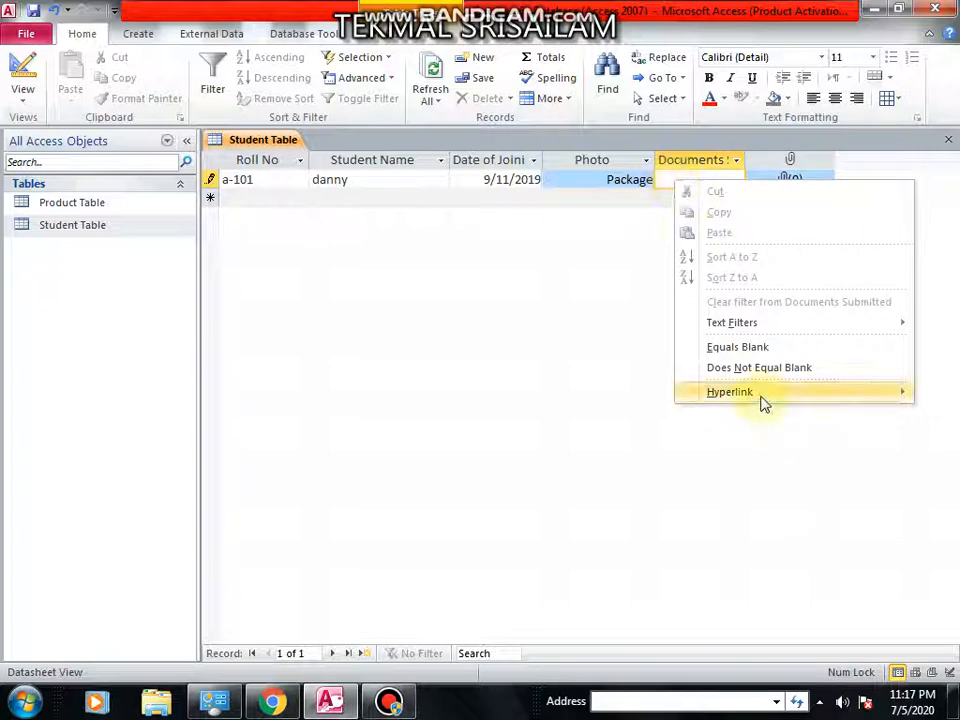
mouse_move(754, 400)
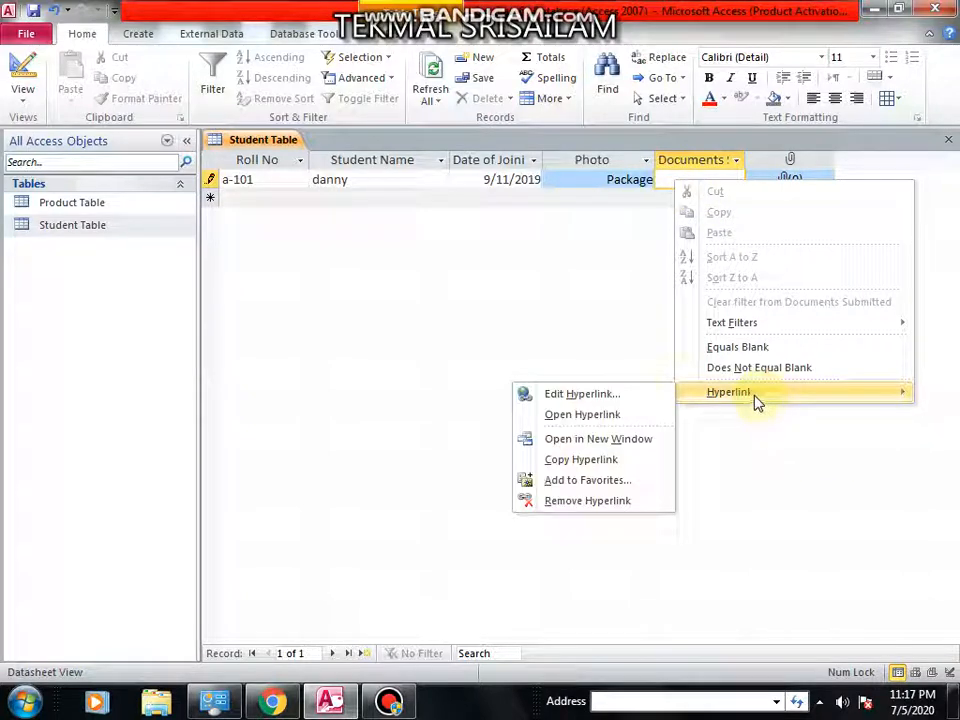
left_click(583, 394)
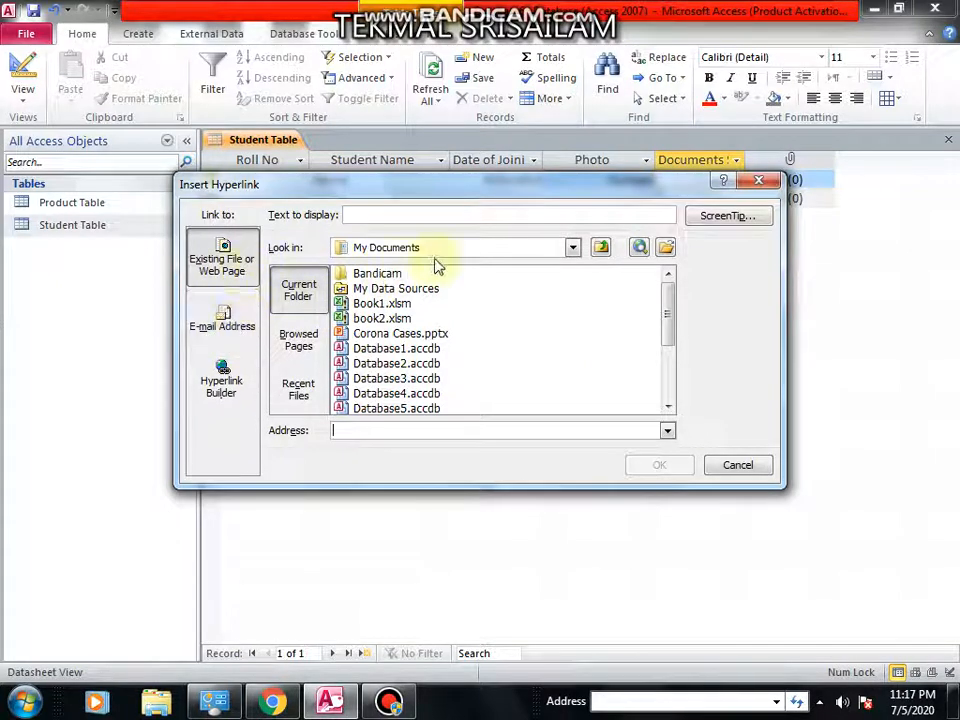
Browse the My Documents and Desktop folders in the hyperlink dialog for something to link.
left_click(571, 248)
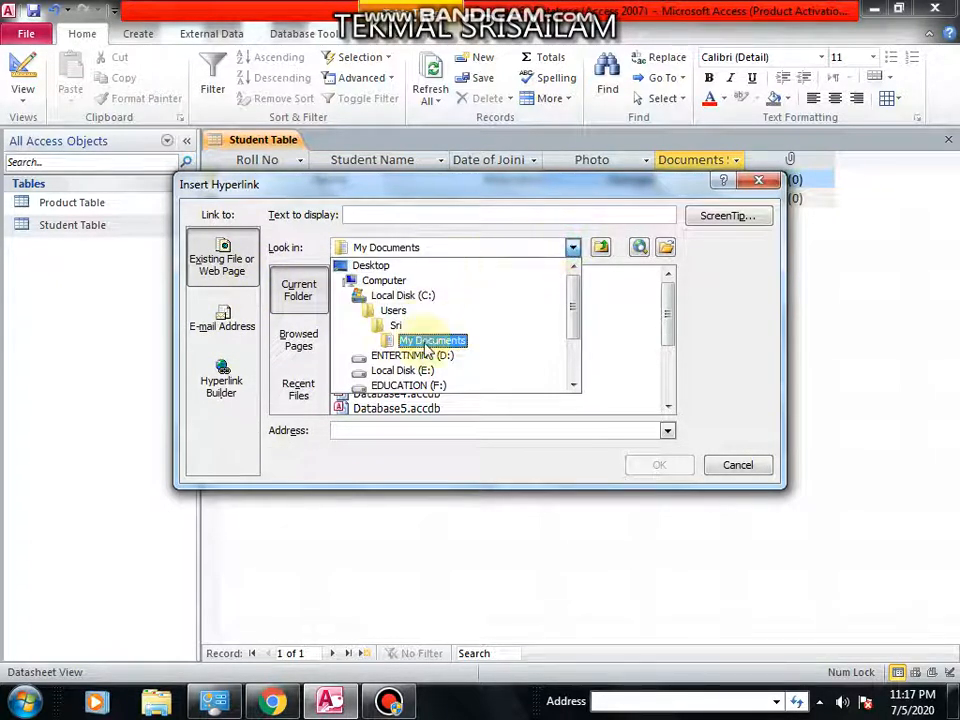
left_click(458, 339)
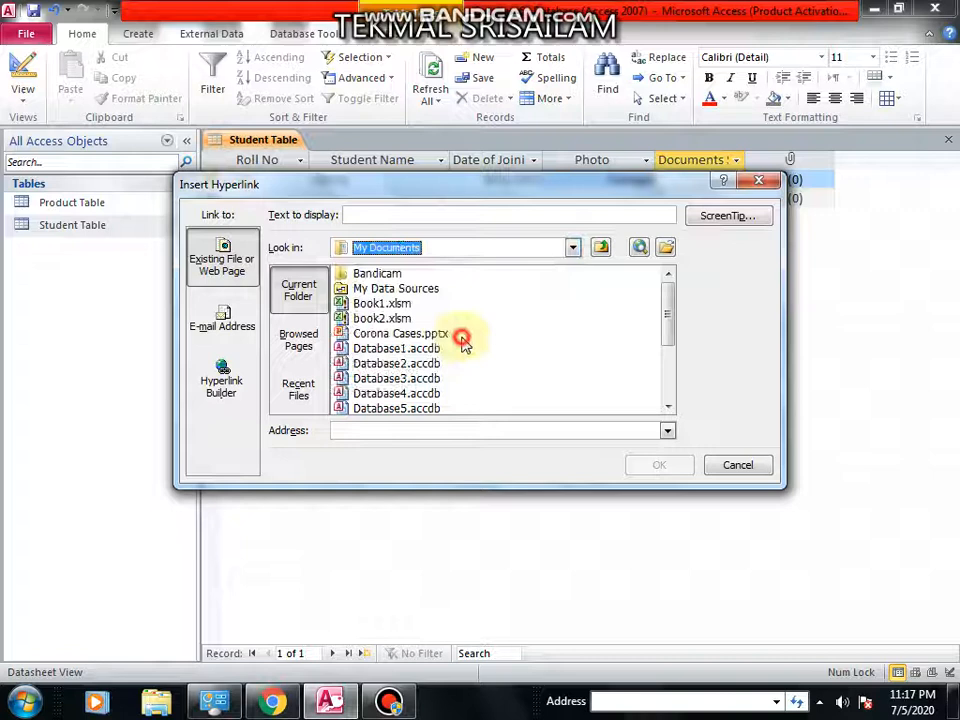
left_click(407, 318)
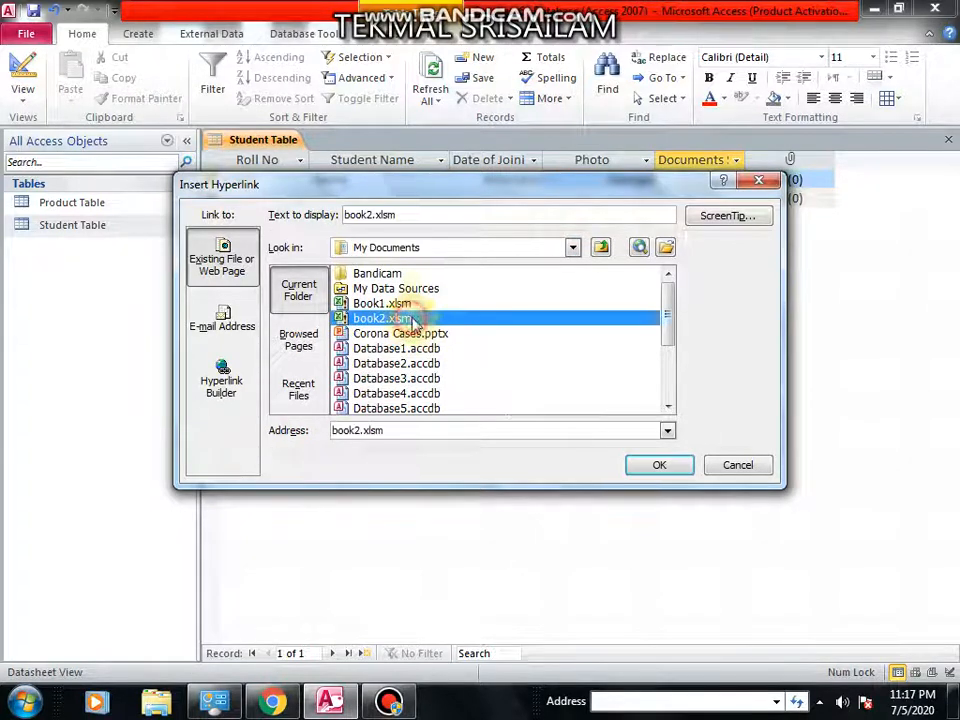
left_click(571, 248)
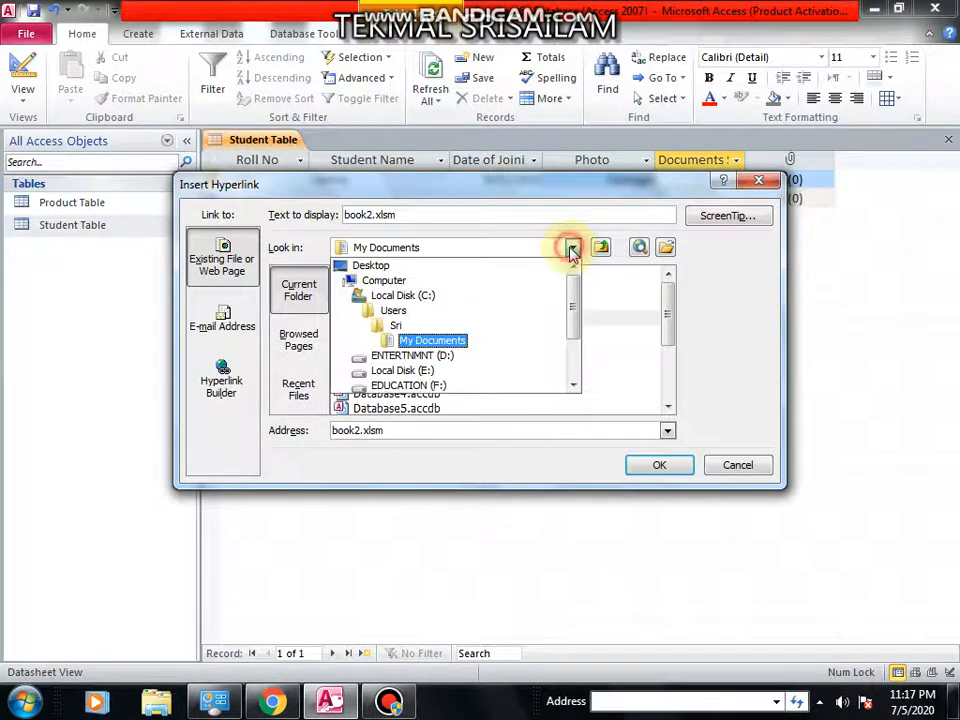
left_click(424, 266)
left_click(440, 348)
scroll(430, 360, "down", 6)
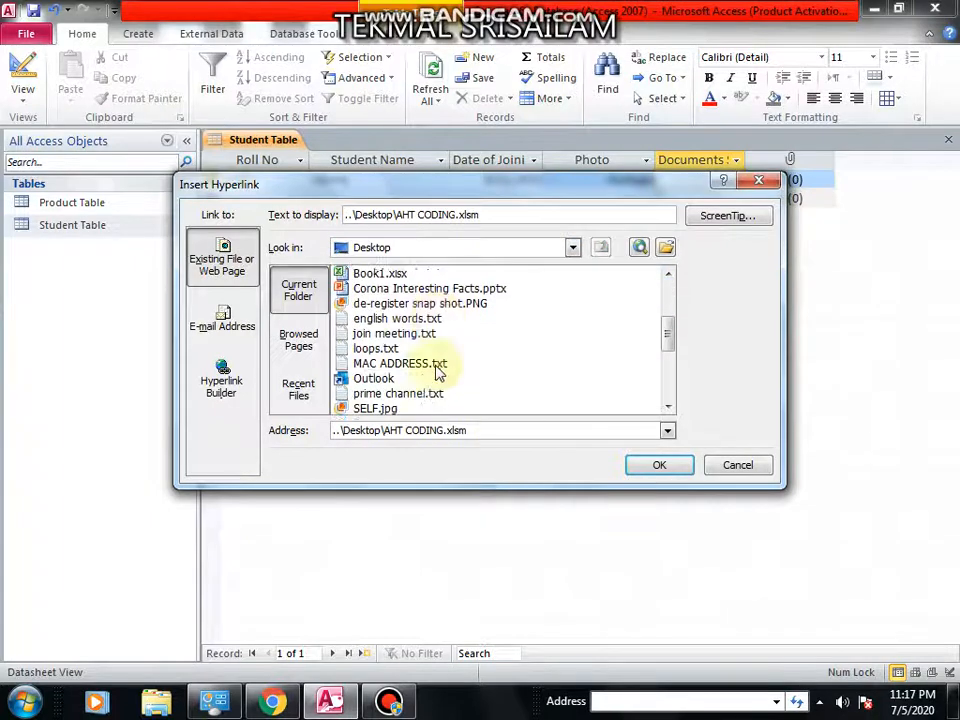
scroll(426, 378, "up", 4)
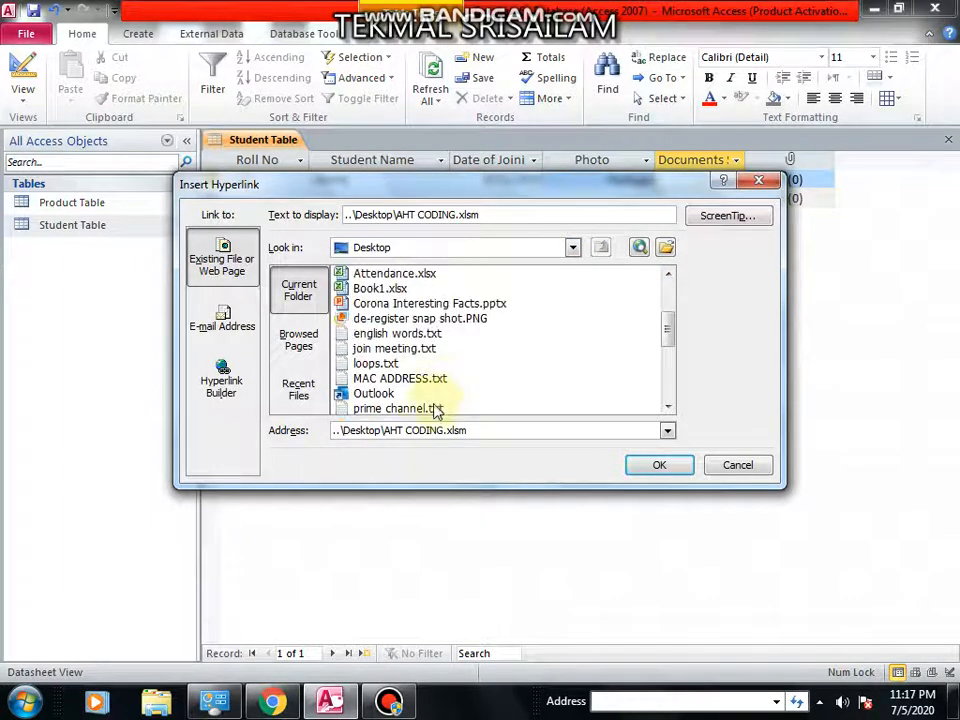
scroll(447, 348, "up", 2)
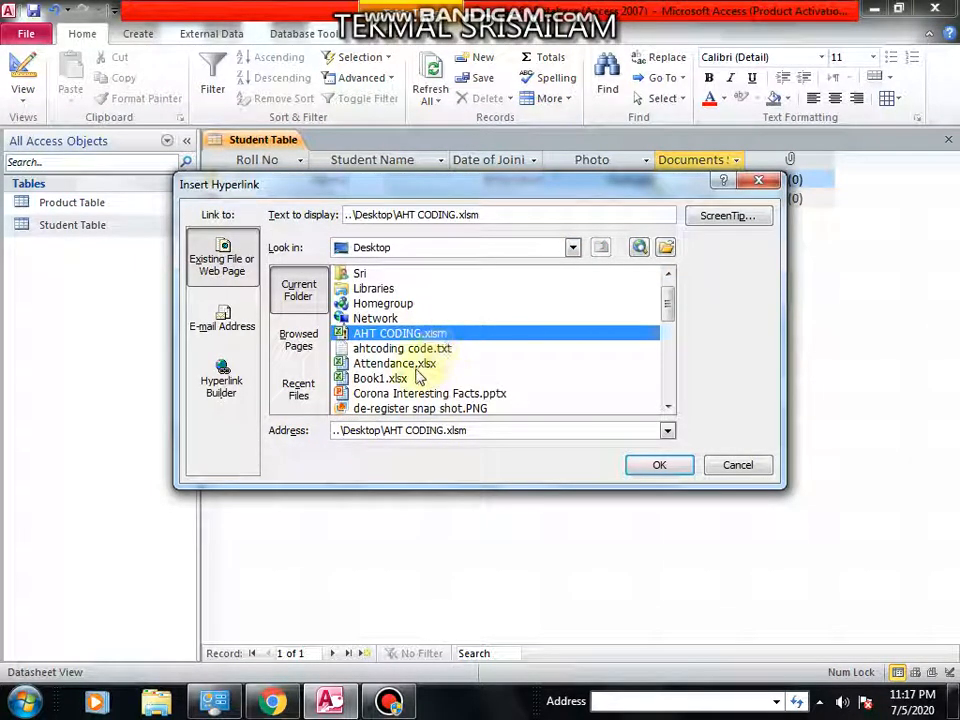
scroll(420, 376, "up", 1)
Link the Documents Submitted field to the Sri folder listed on the Desktop.
left_click(432, 319)
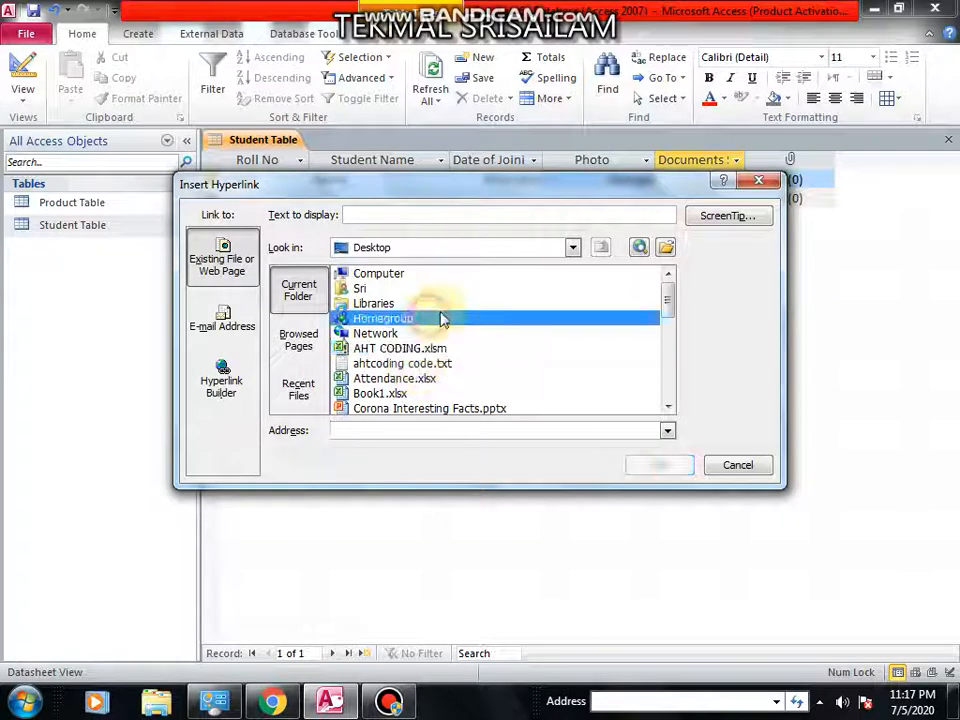
left_click(580, 247)
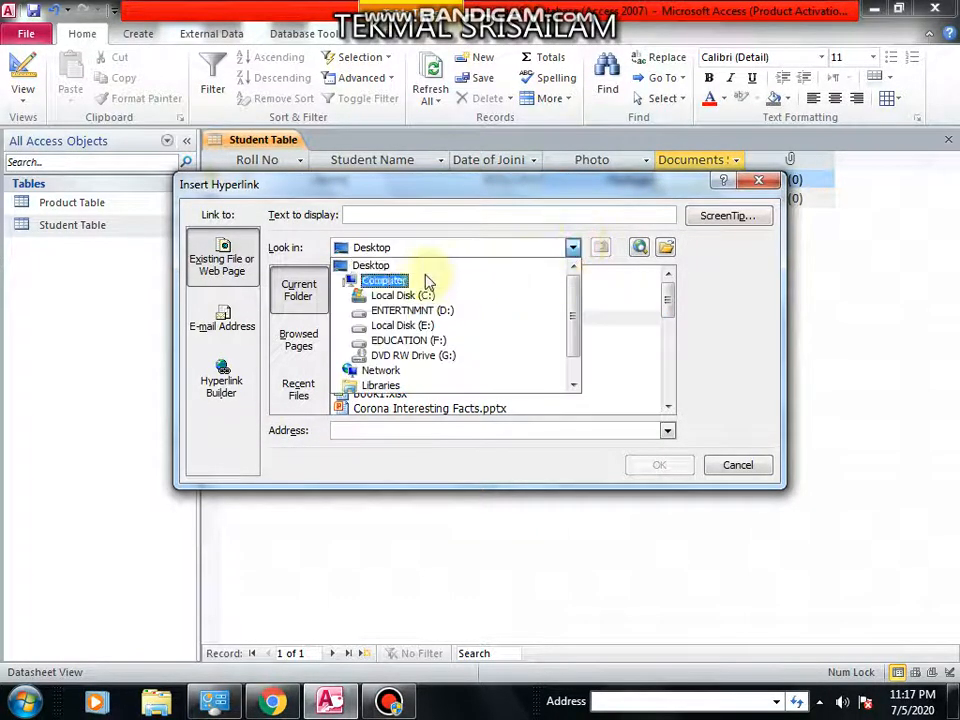
left_click(422, 272)
left_click(392, 347)
scroll(388, 349, "down", 6)
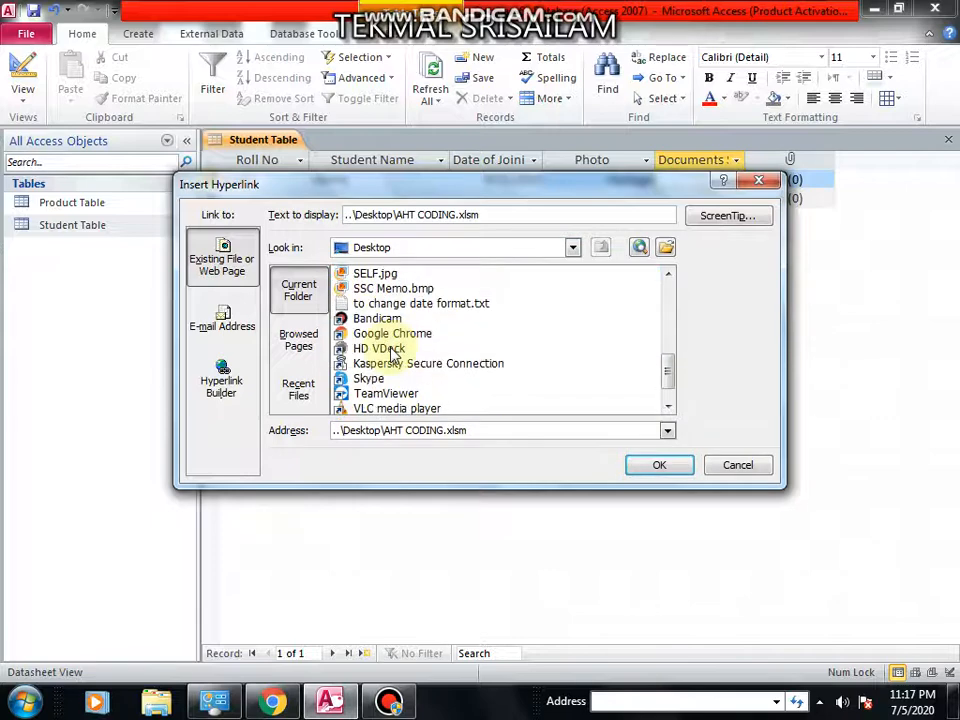
scroll(398, 347, "up", 1)
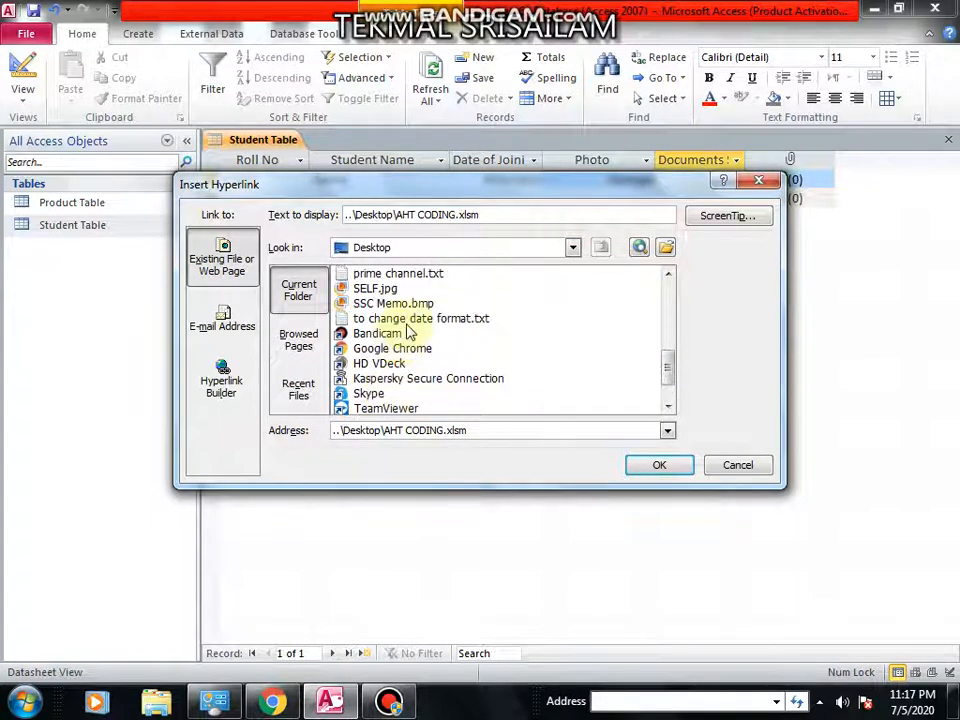
scroll(407, 333, "up", 4)
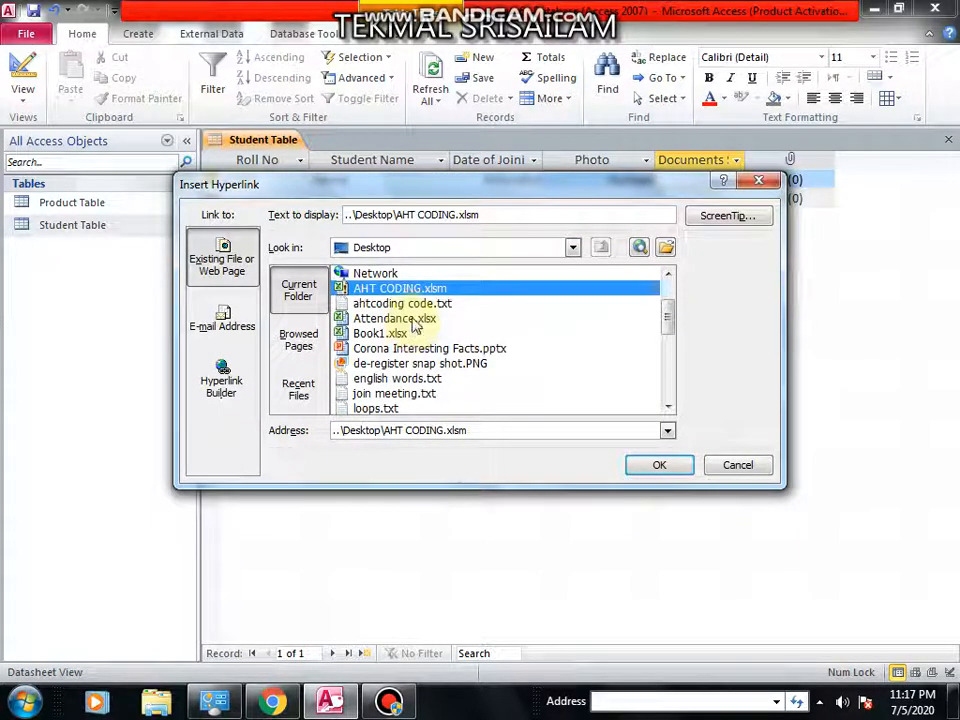
left_click(405, 318)
scroll(392, 306, "up", 1)
left_click(381, 290)
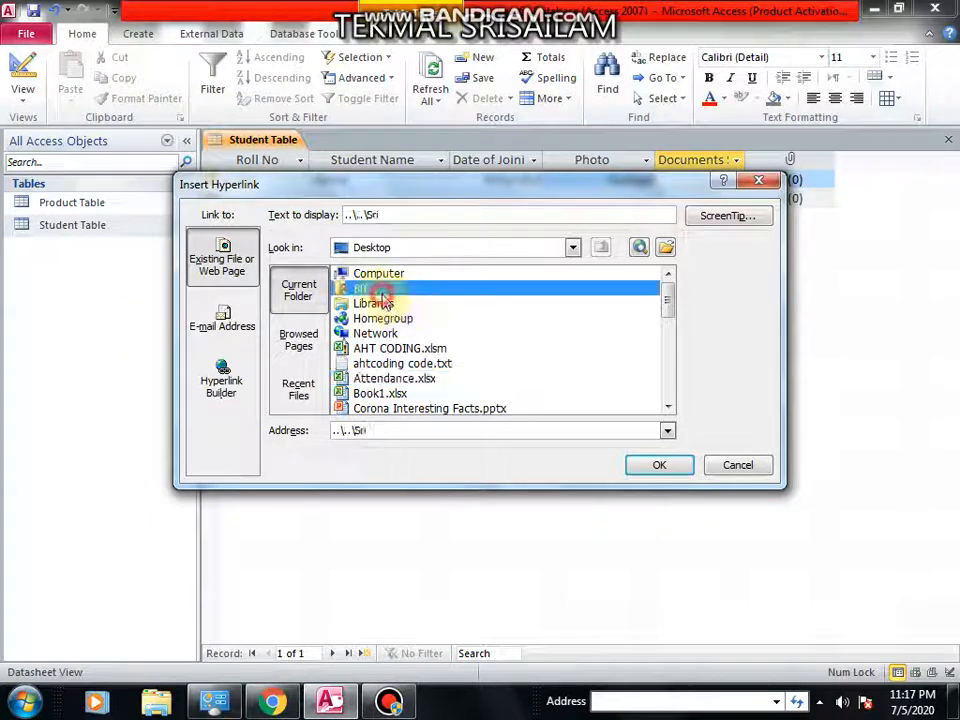
left_click(646, 474)
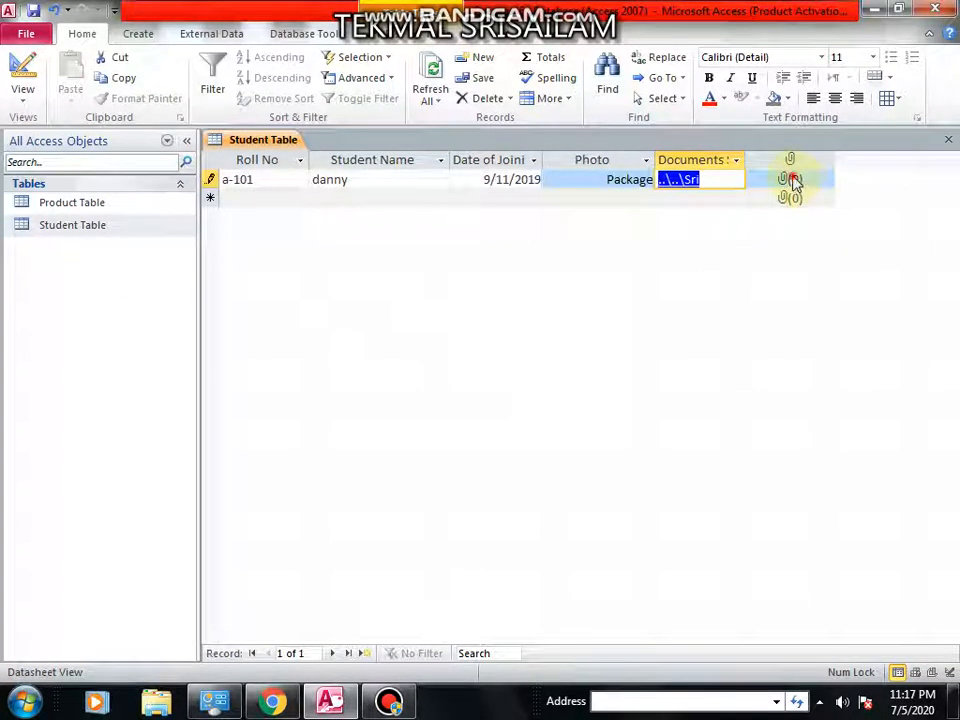
Attach SSC Memo.bmp from the Desktop to the first record's attachment field.
right_click(791, 181)
left_click(675, 327)
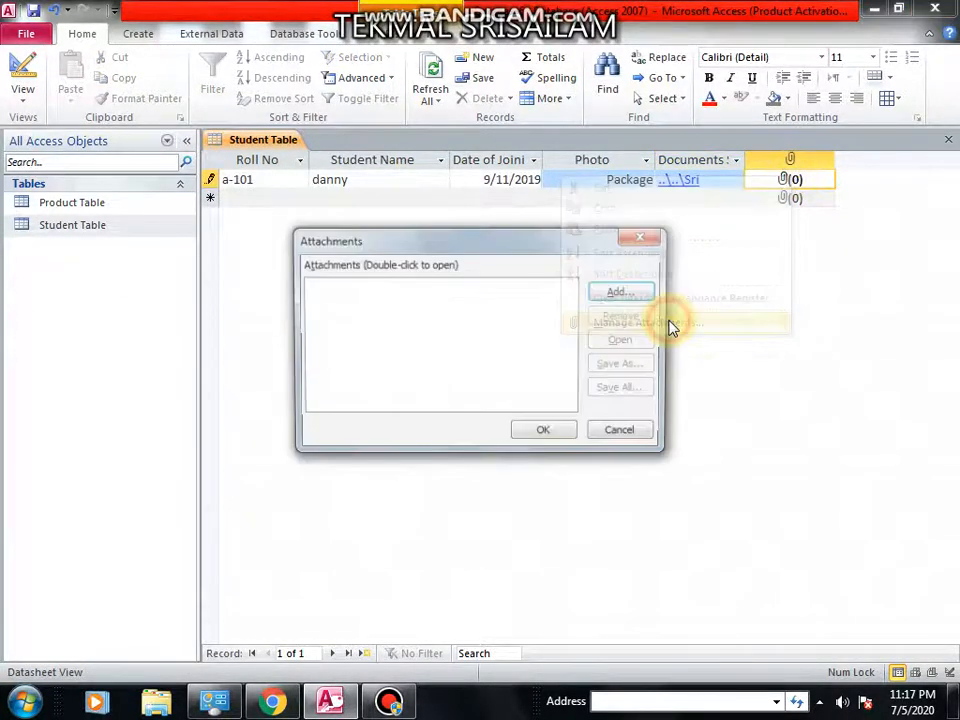
left_click(634, 291)
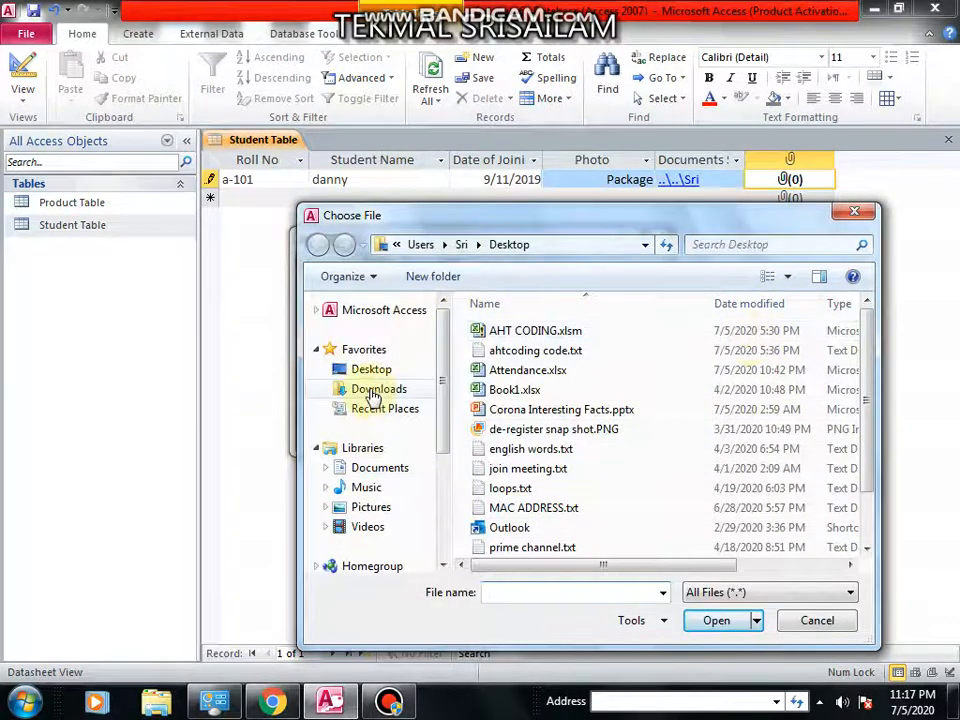
left_click(382, 368)
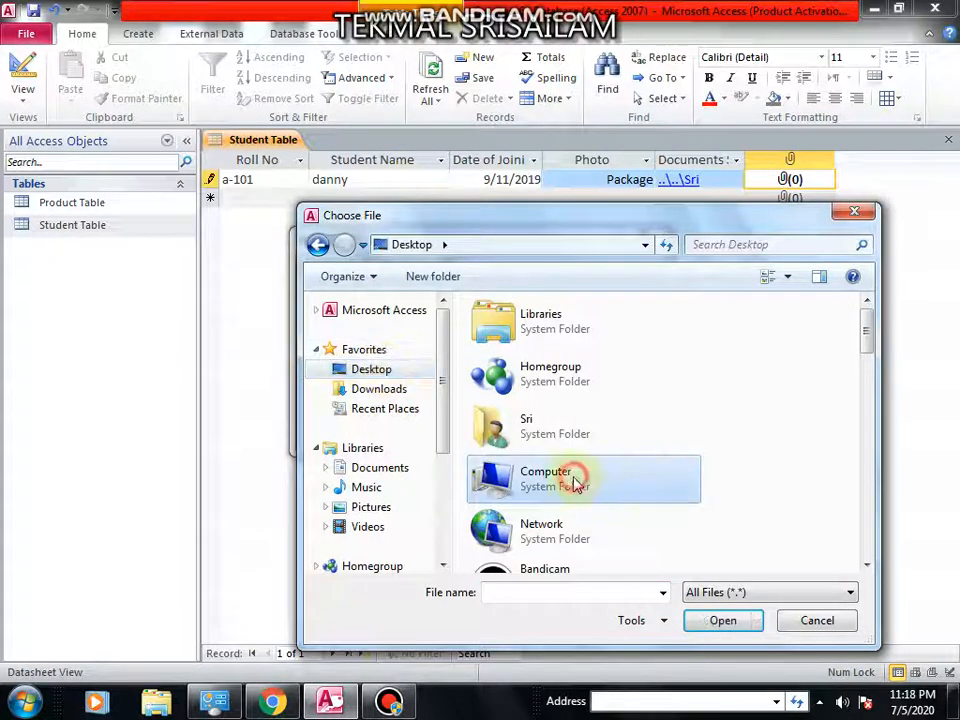
scroll(576, 485, "down", 10)
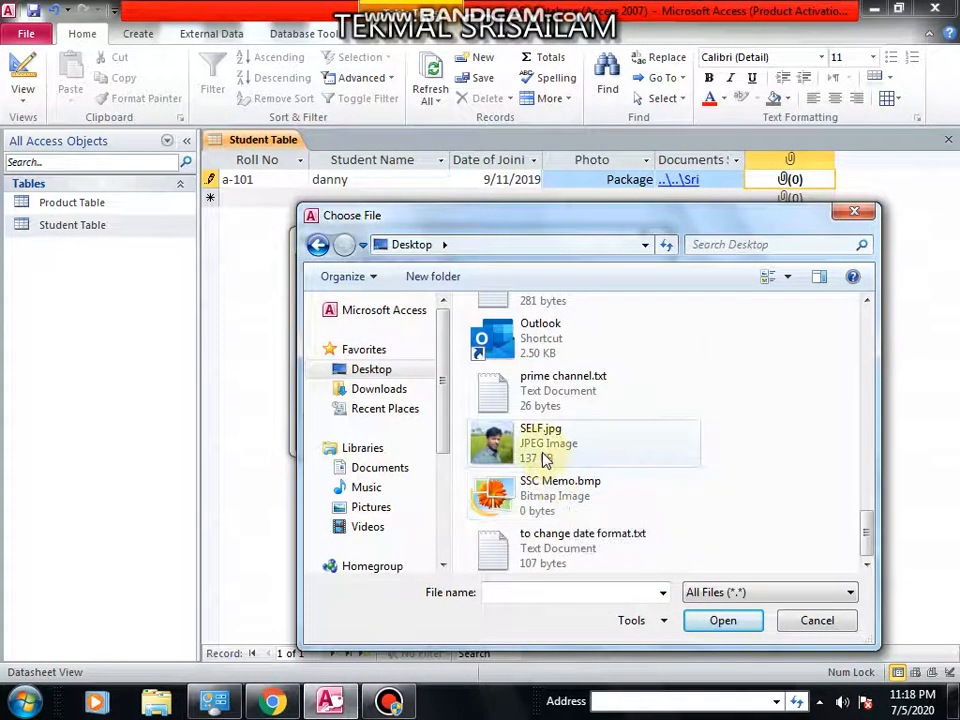
left_click(562, 498)
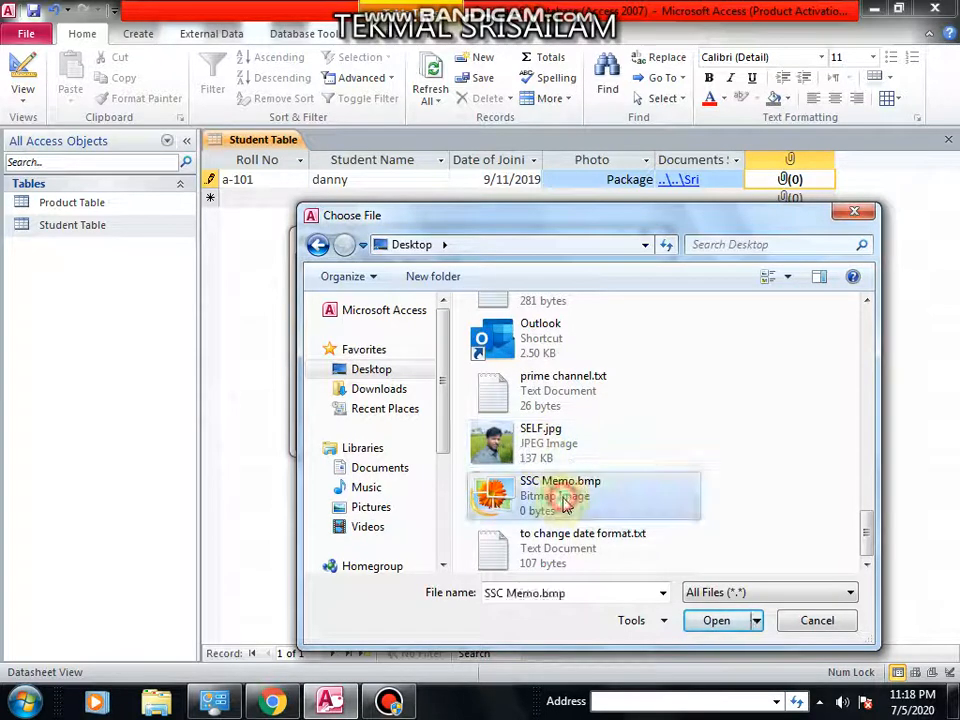
left_click(716, 623)
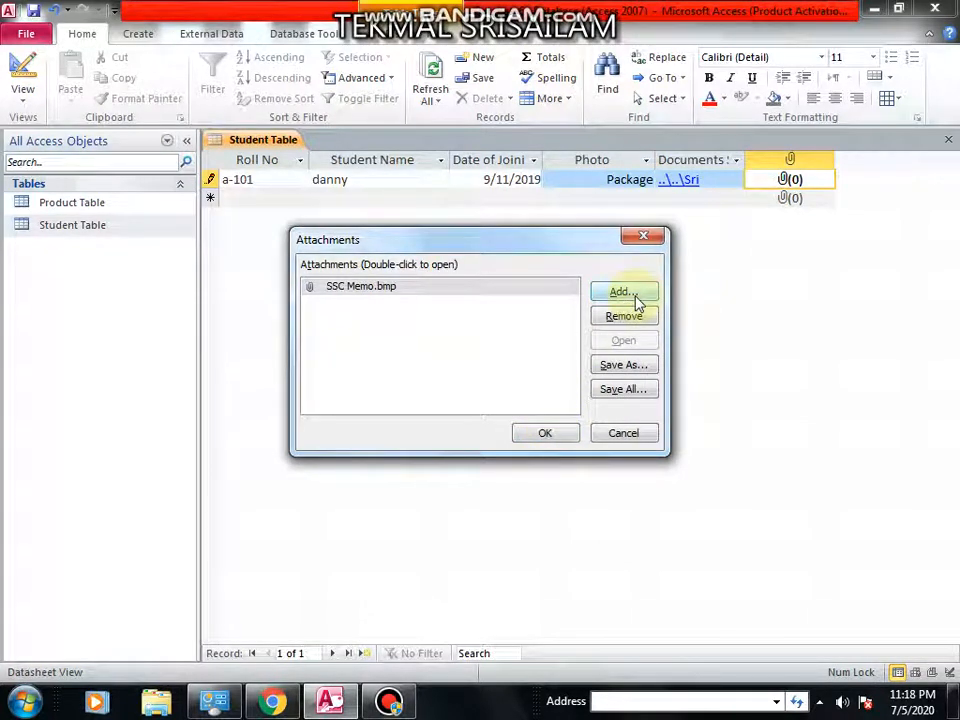
left_click(545, 435)
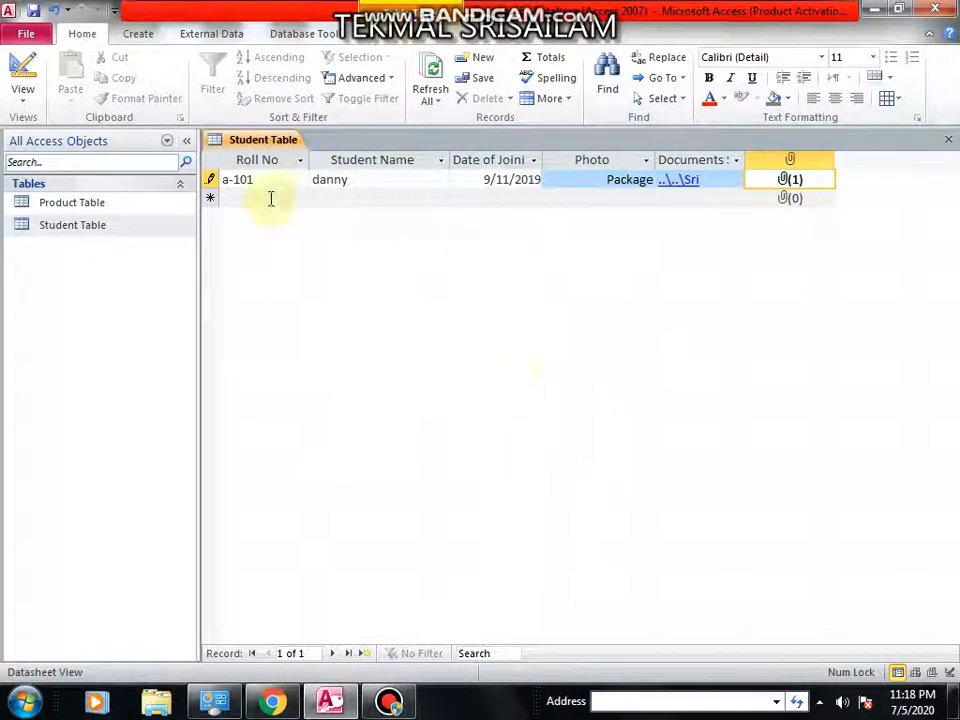
Open the first record's Photo object to view the inserted picture.
left_click(268, 198)
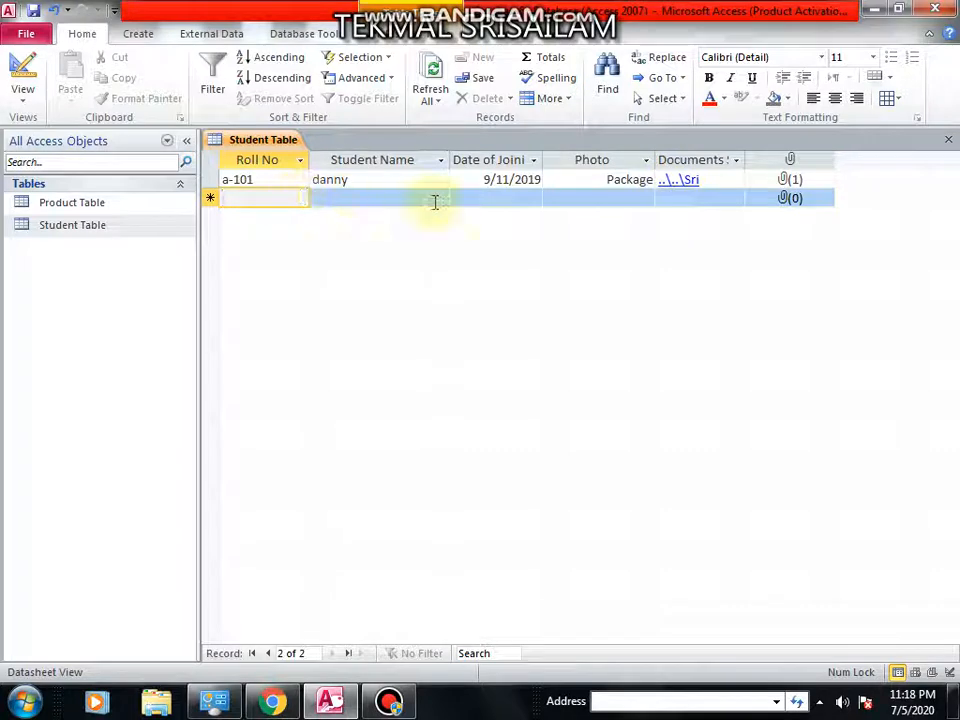
double_click(606, 185)
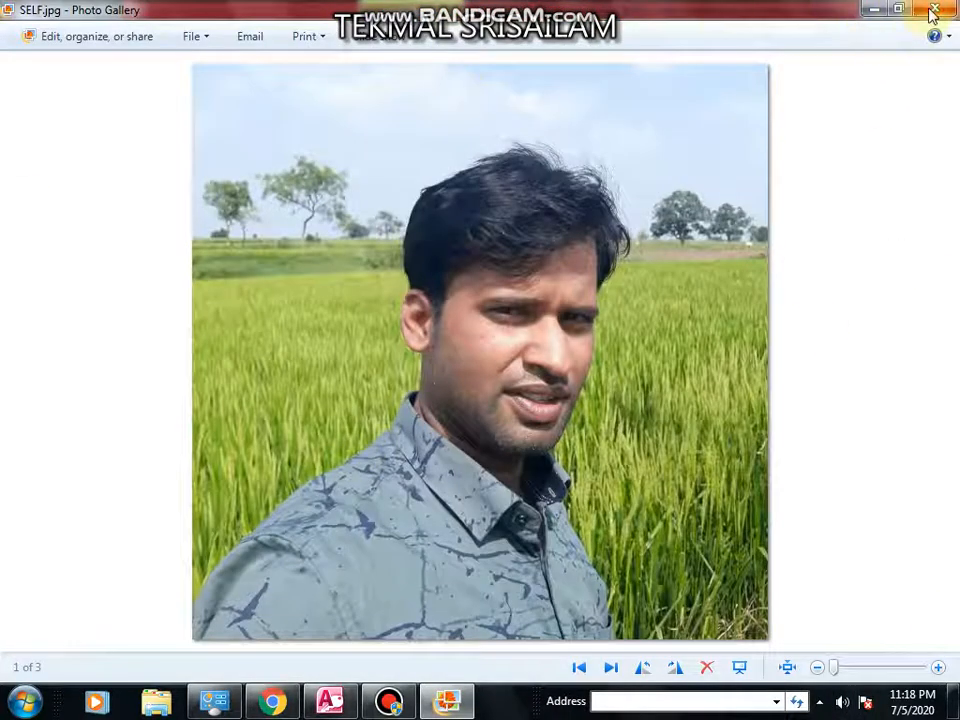
Open the first record's Documents Submitted hyperlink, allowing the security notice, to view the linked Sri folder.
left_click(934, 9)
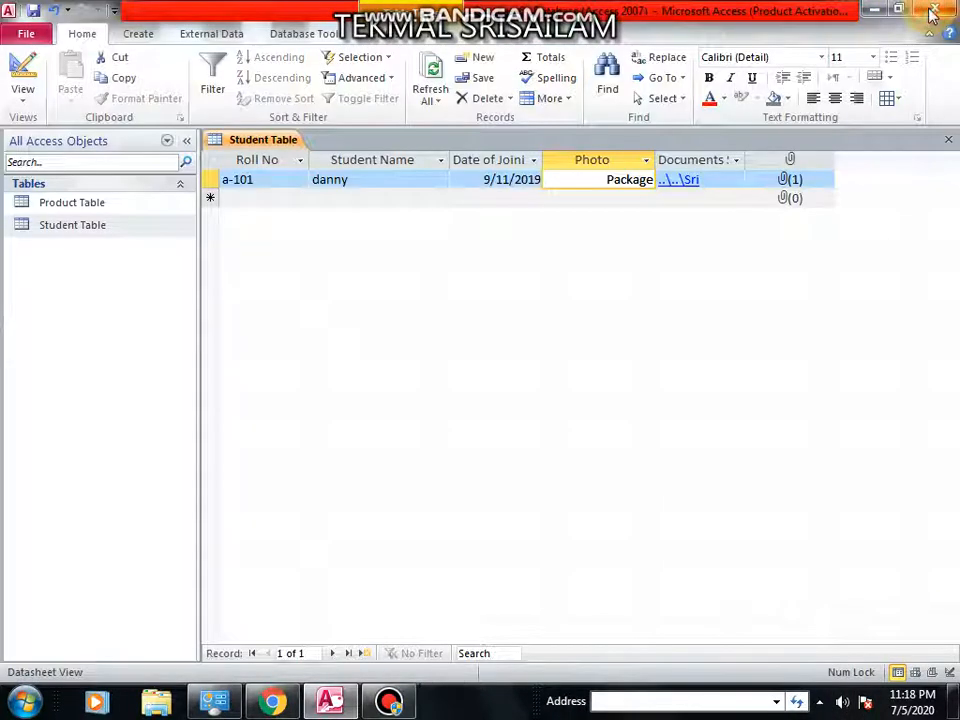
left_click(684, 180)
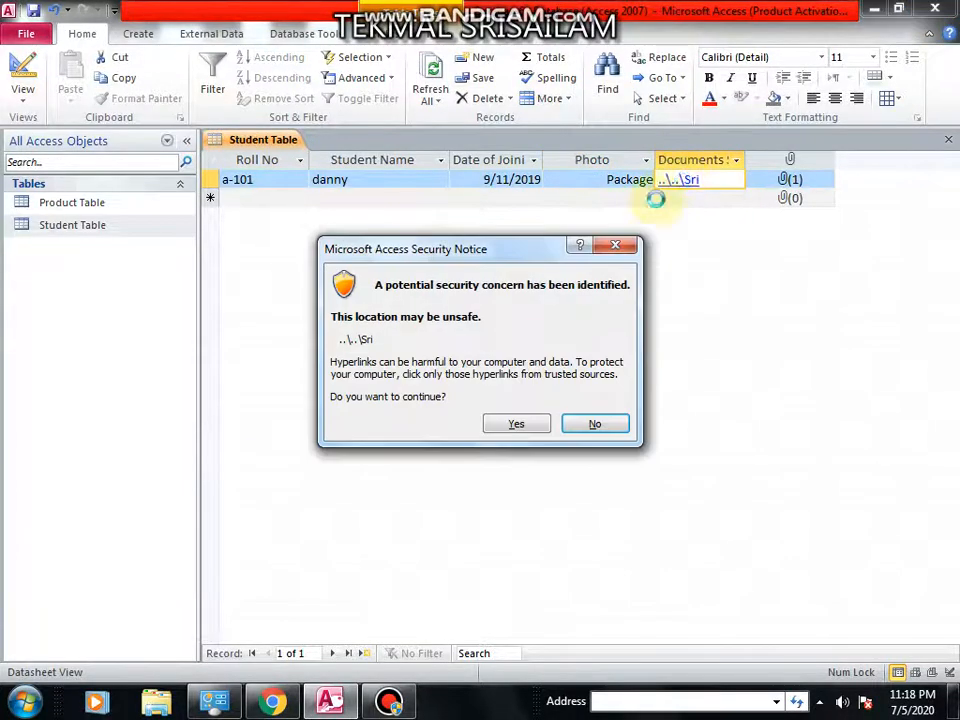
left_click(516, 425)
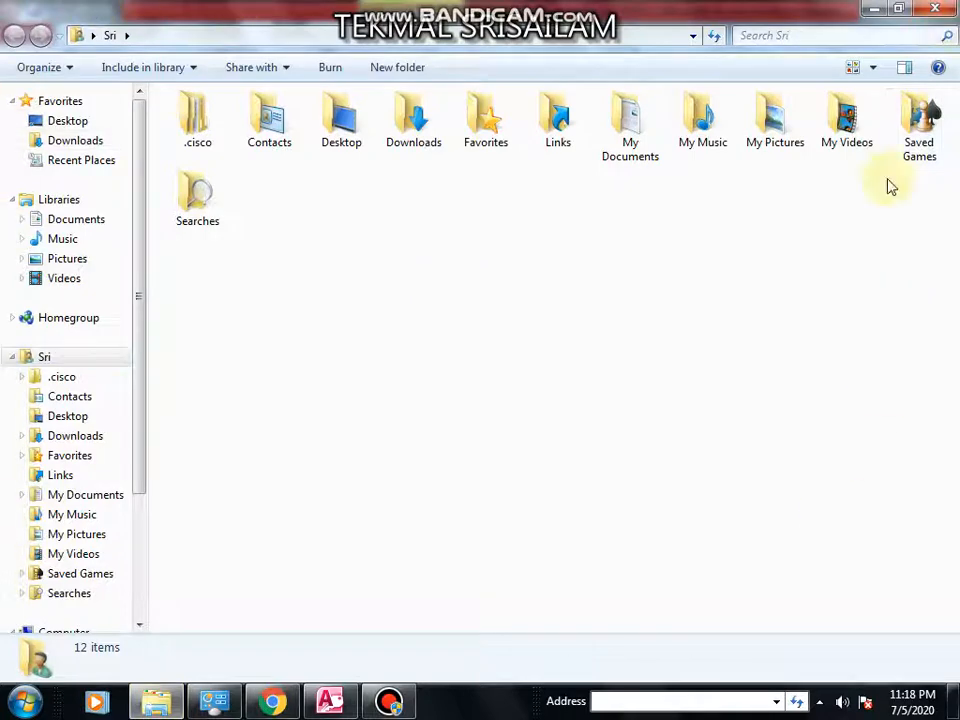
left_click(935, 9)
Open the SSC Memo.bmp attachment from the first record's attachment field to view it, then close the dialog.
double_click(789, 183)
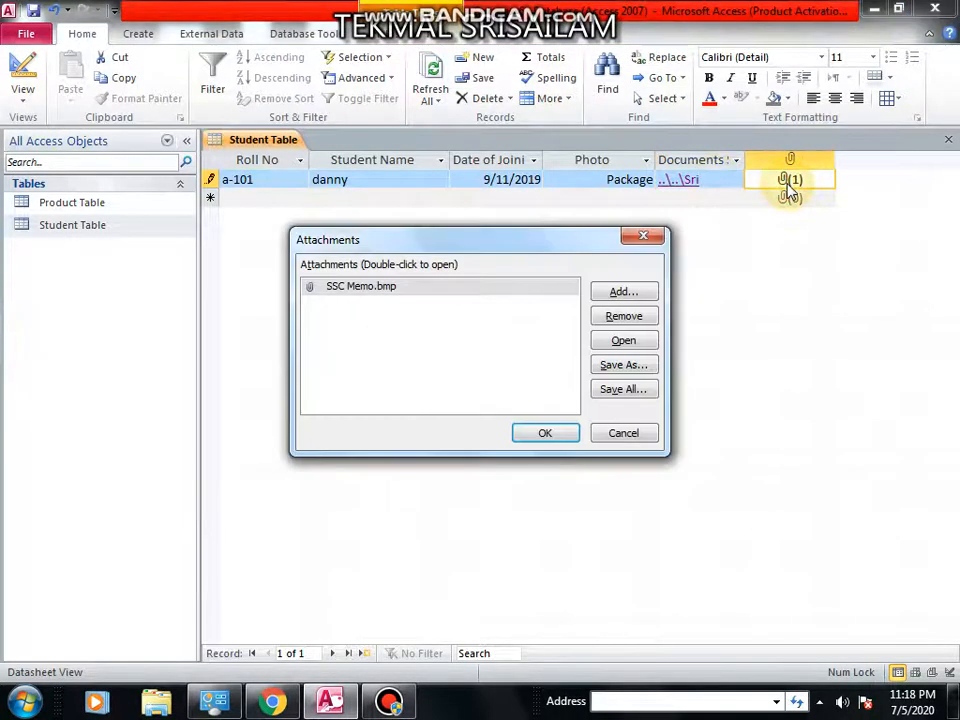
left_click(411, 287)
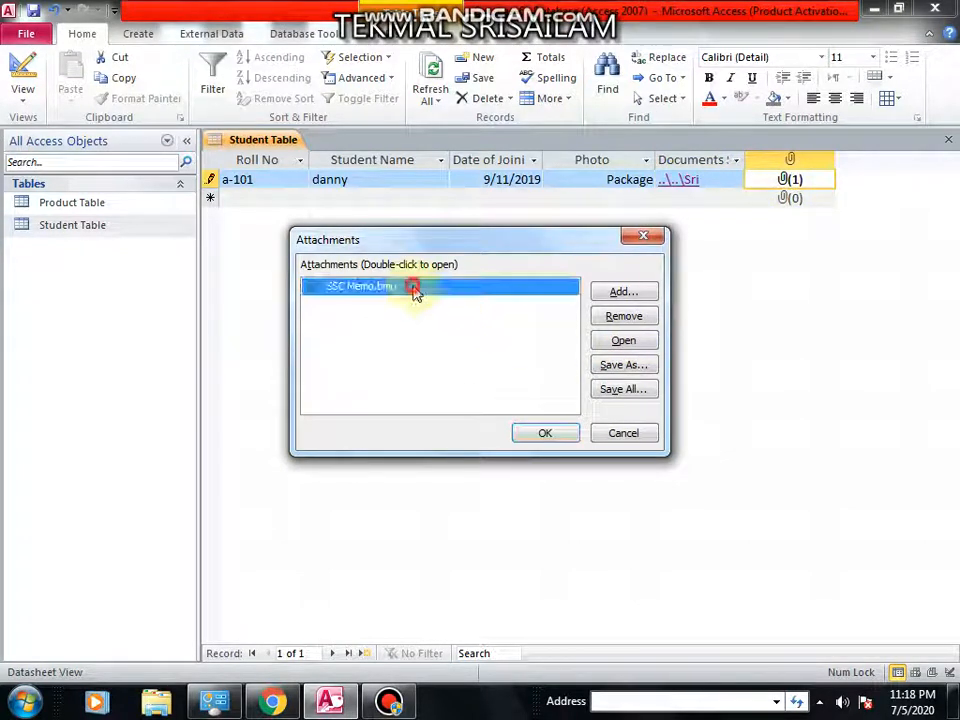
left_click(624, 341)
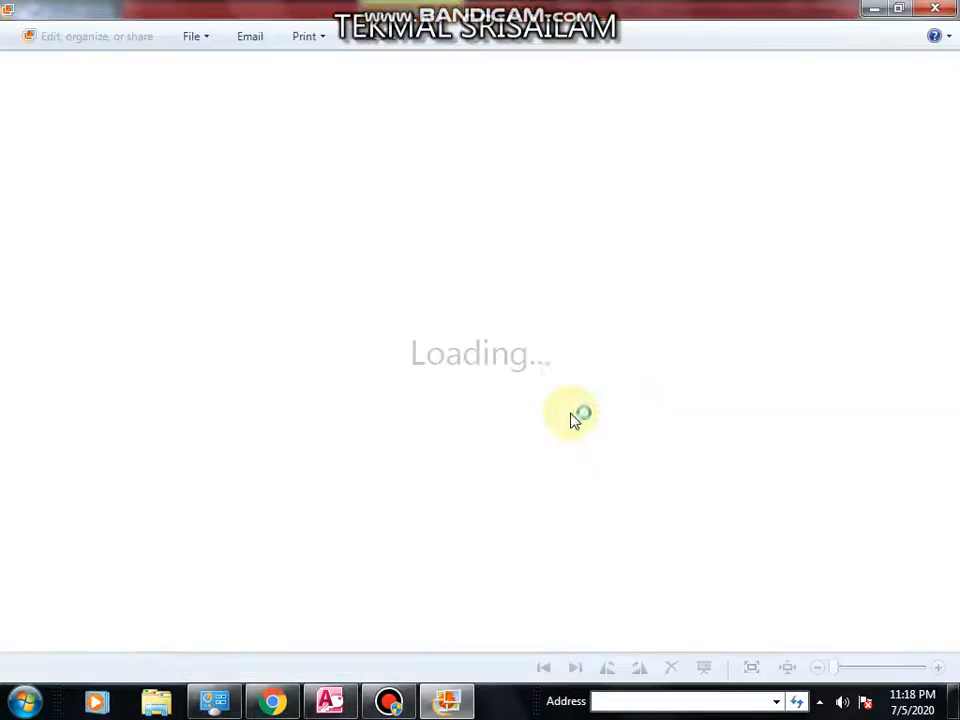
left_click(936, 10)
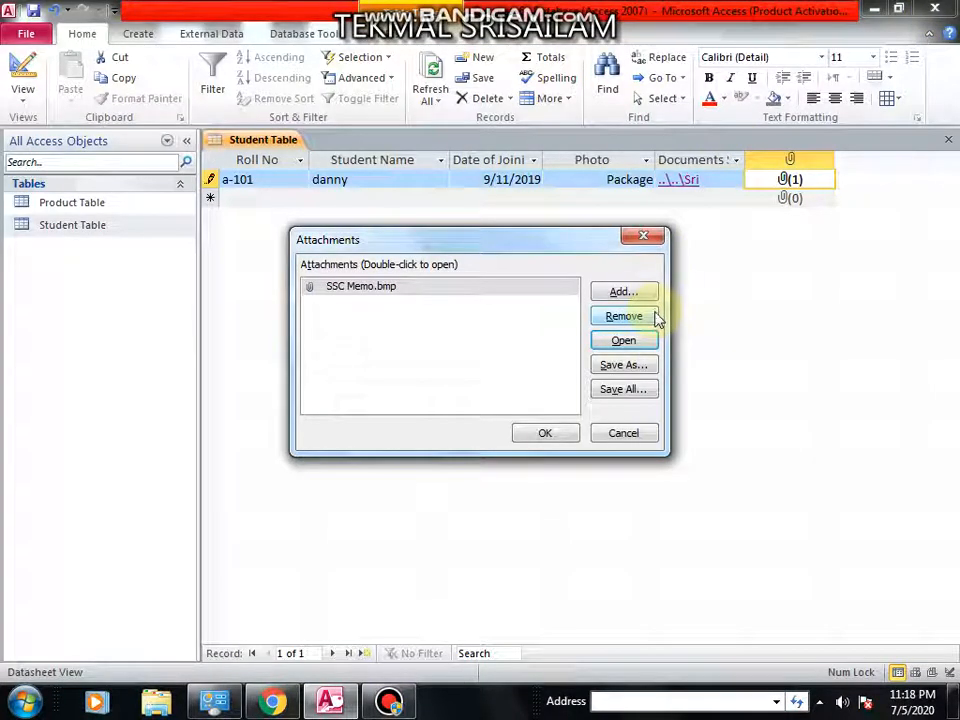
left_click(544, 433)
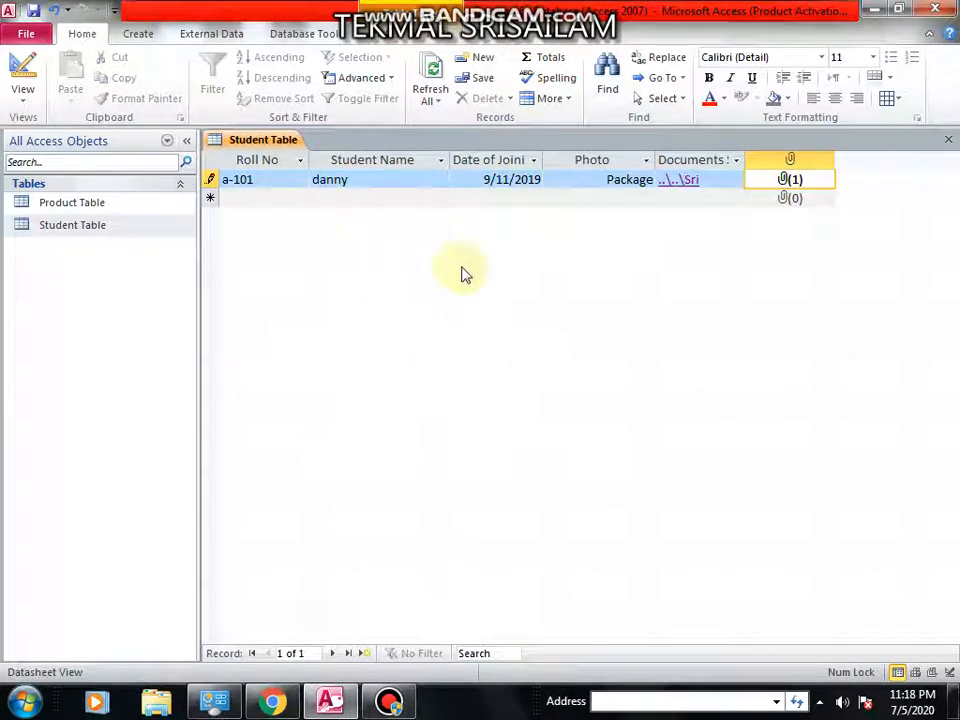
Open the Student Table in Design View to review its field names and data types.
left_click(84, 234)
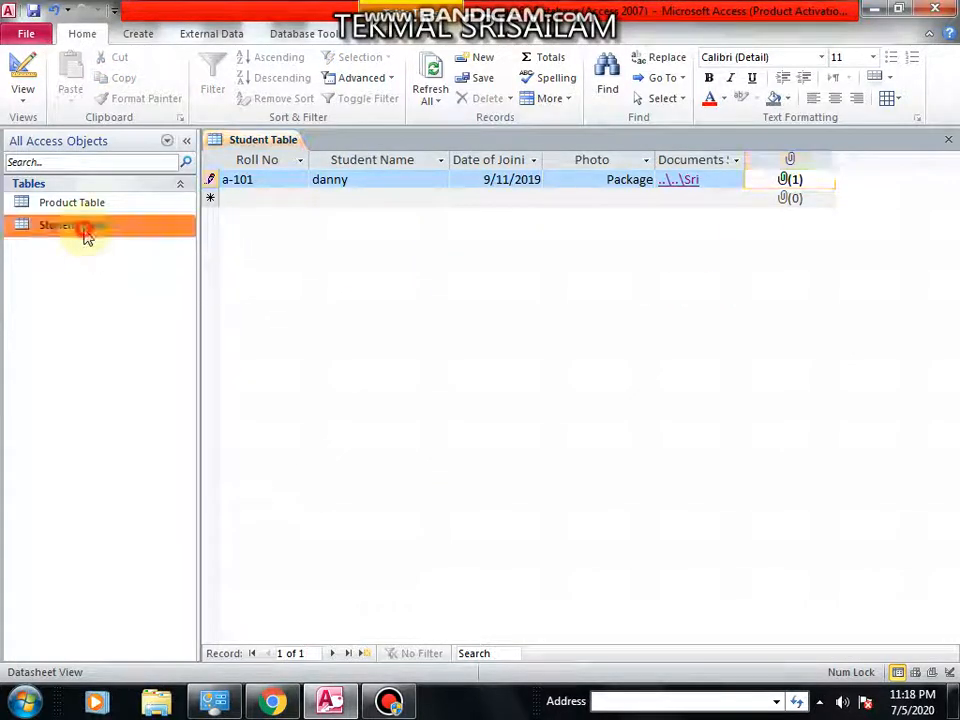
right_click(82, 232)
left_click(118, 259)
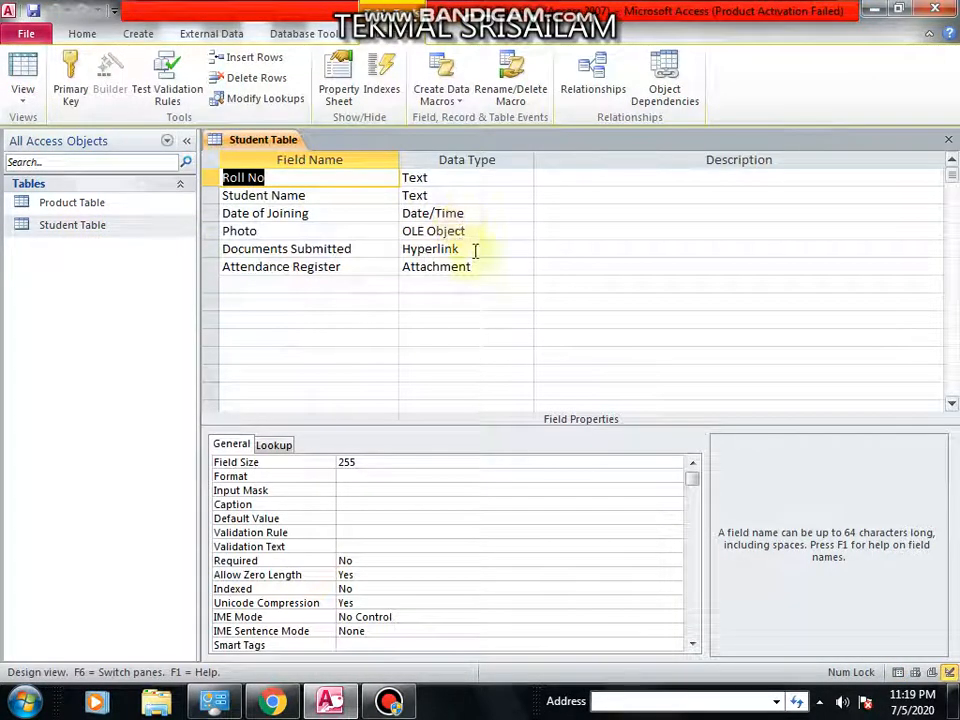
Open the Product Table datasheet and switch it to Design View.
left_click(99, 206)
double_click(100, 206)
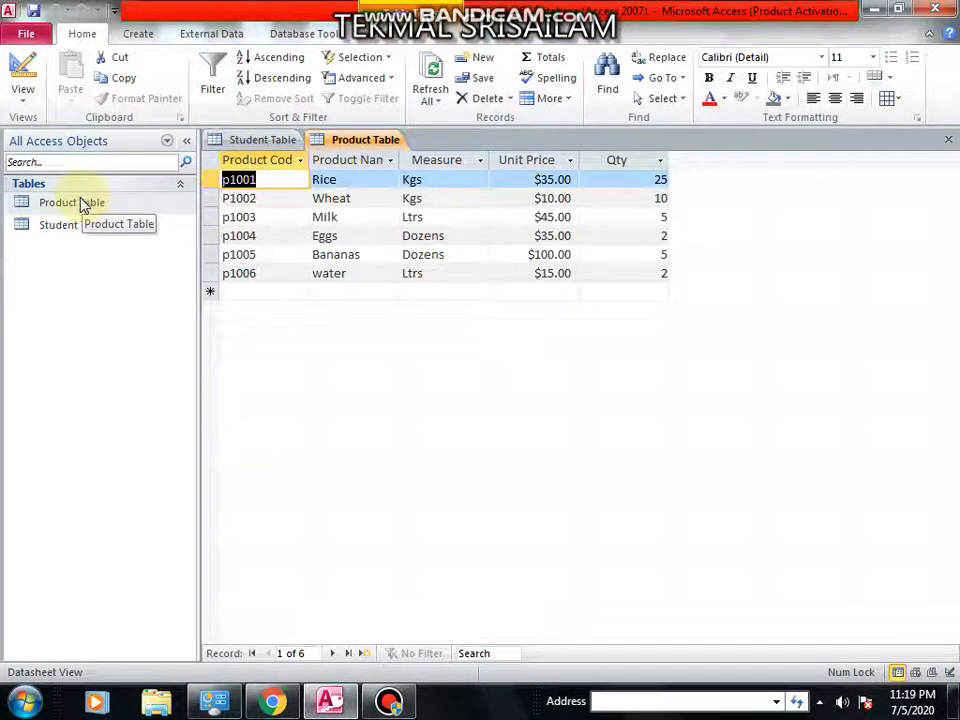
right_click(84, 204)
left_click(92, 231)
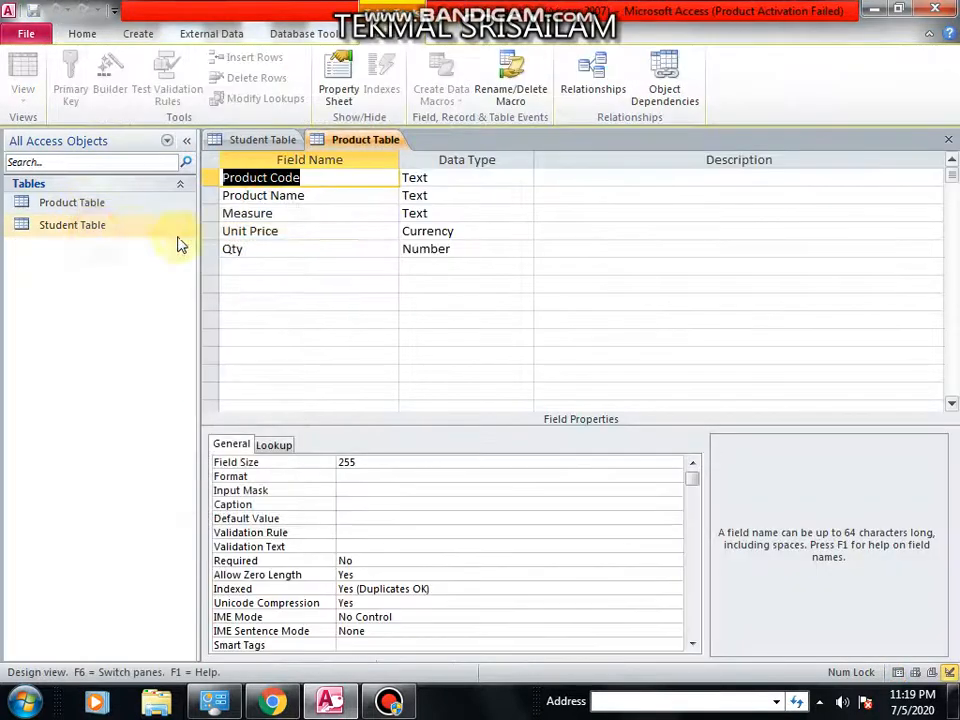
Add a new field named Total with the Calculated data type to the Product Table.
left_click(251, 266)
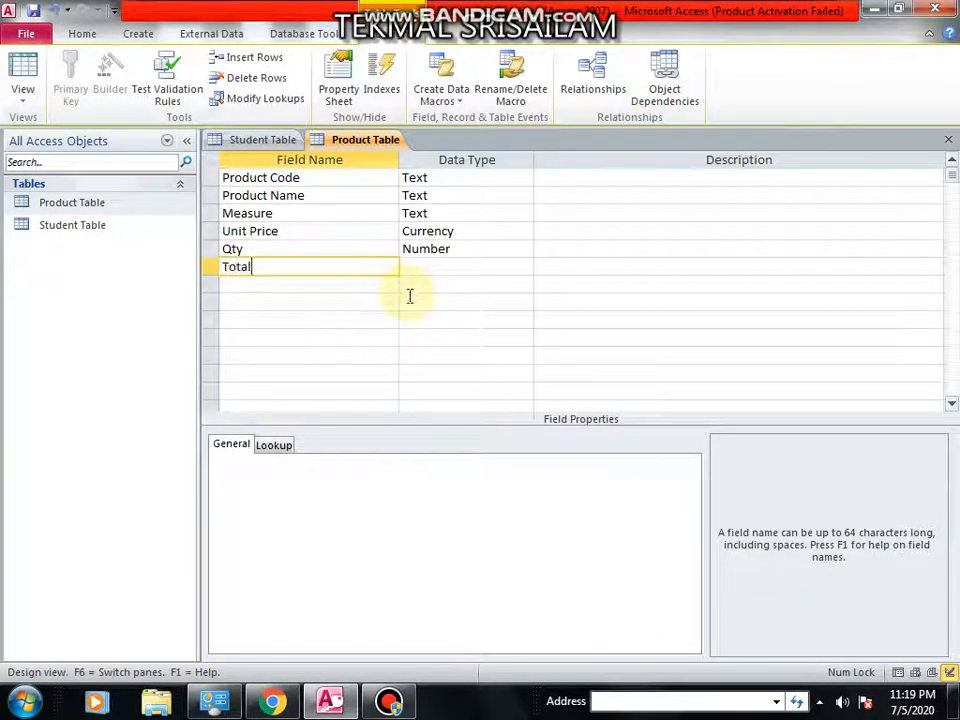
key("Tab")
left_click(524, 266)
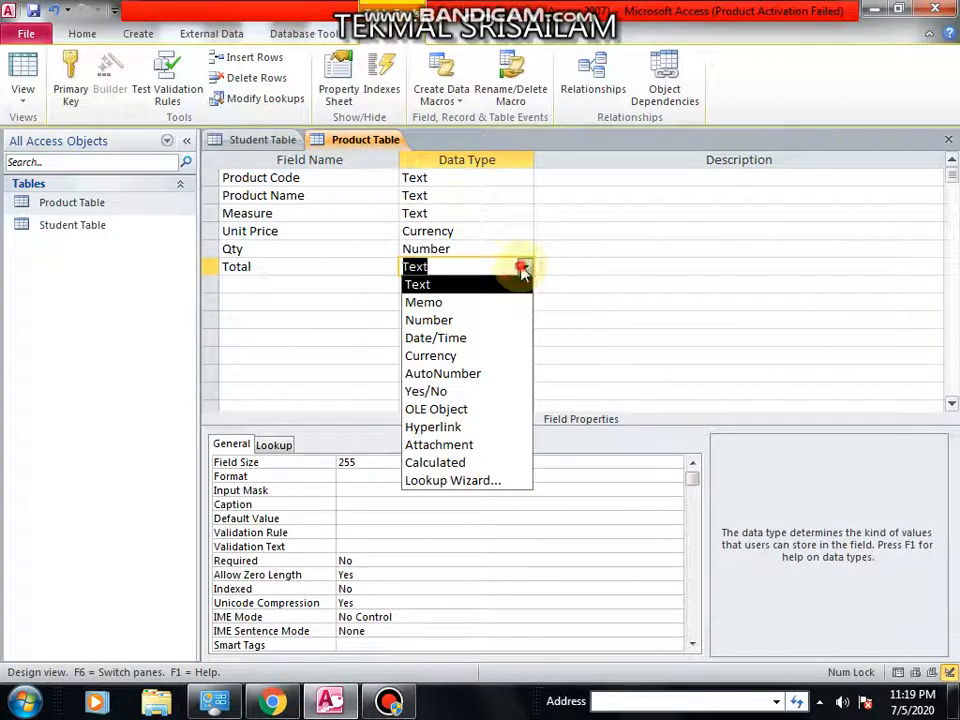
left_click(466, 463)
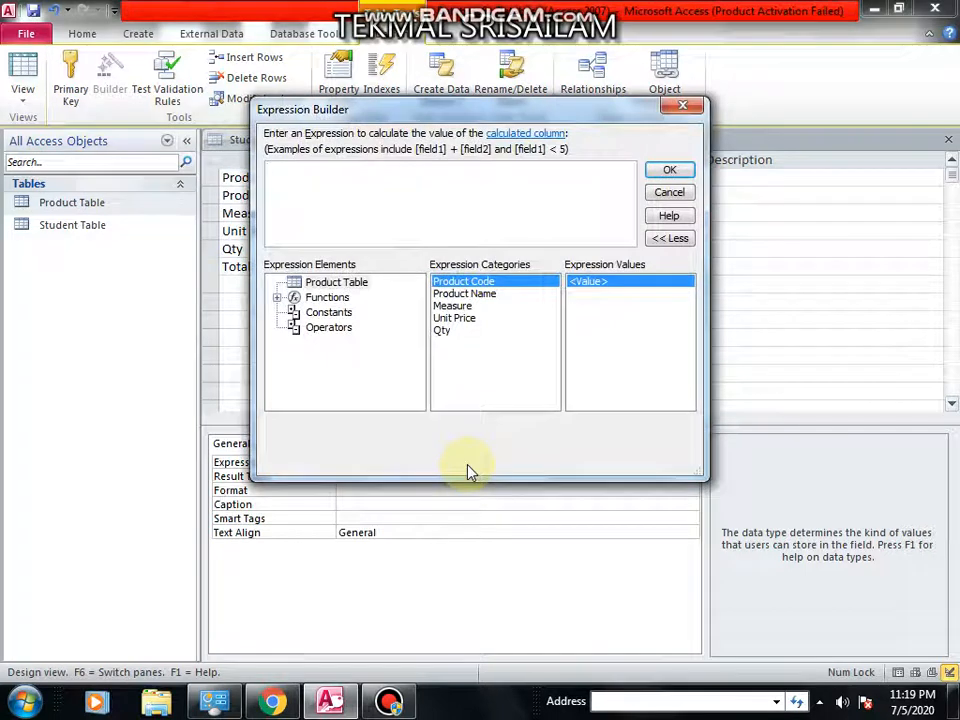
Build the Total field's expression as [Unit Price] * [Qty] in the Expression Builder.
left_click(469, 320)
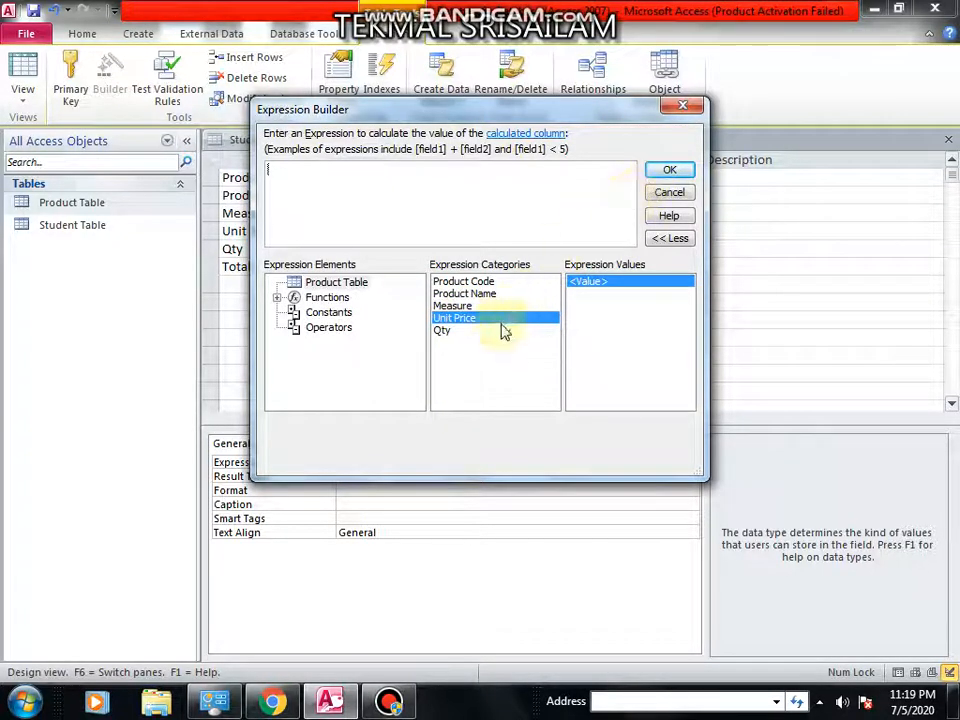
left_click(503, 331)
double_click(497, 306)
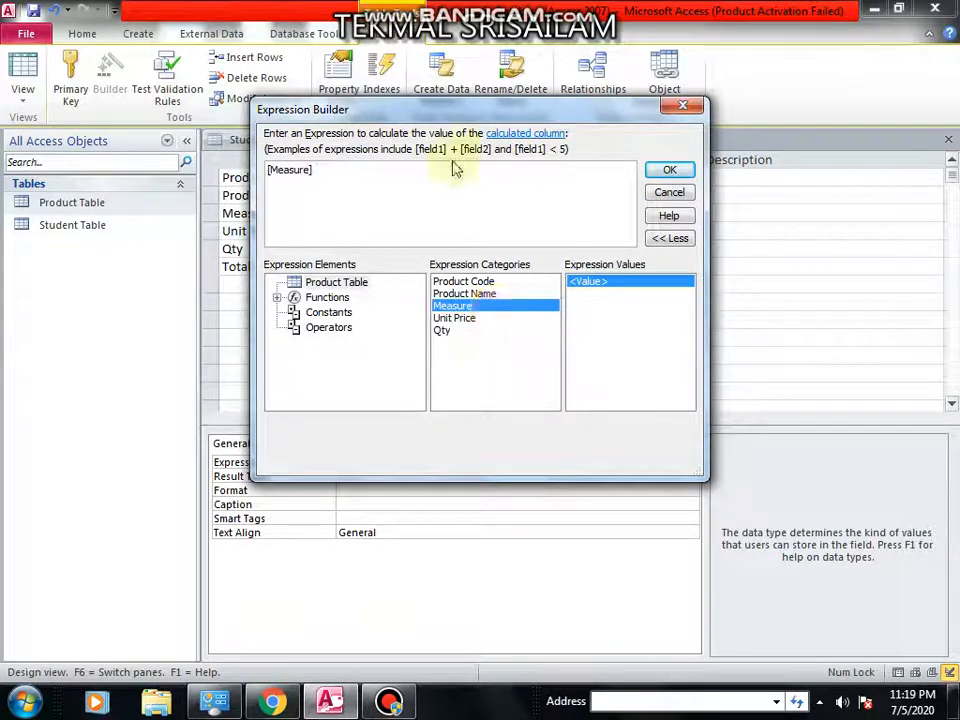
key("BackSpace")
key("BackSpace")
key("BackSpace")
key("BackSpace")
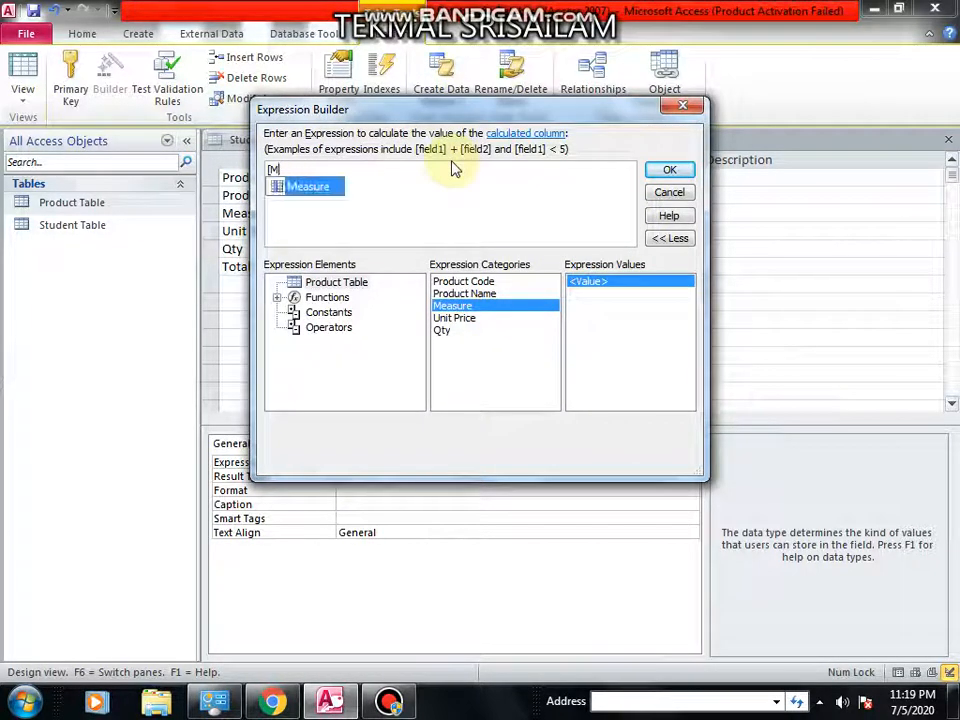
key("BackSpace")
key("BackSpace")
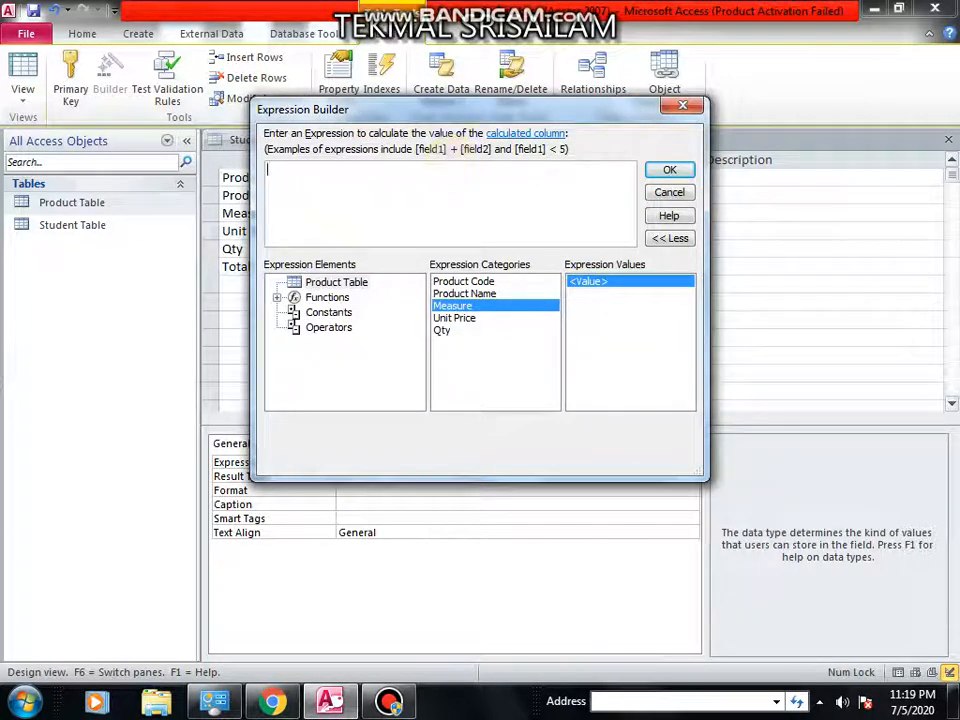
double_click(468, 318)
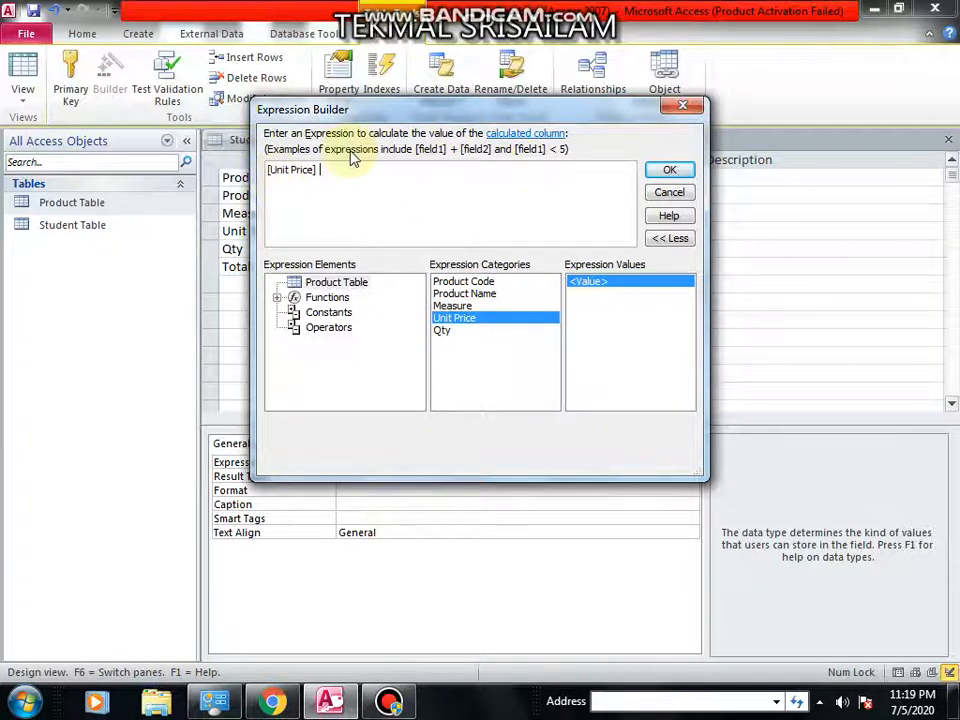
type("*")
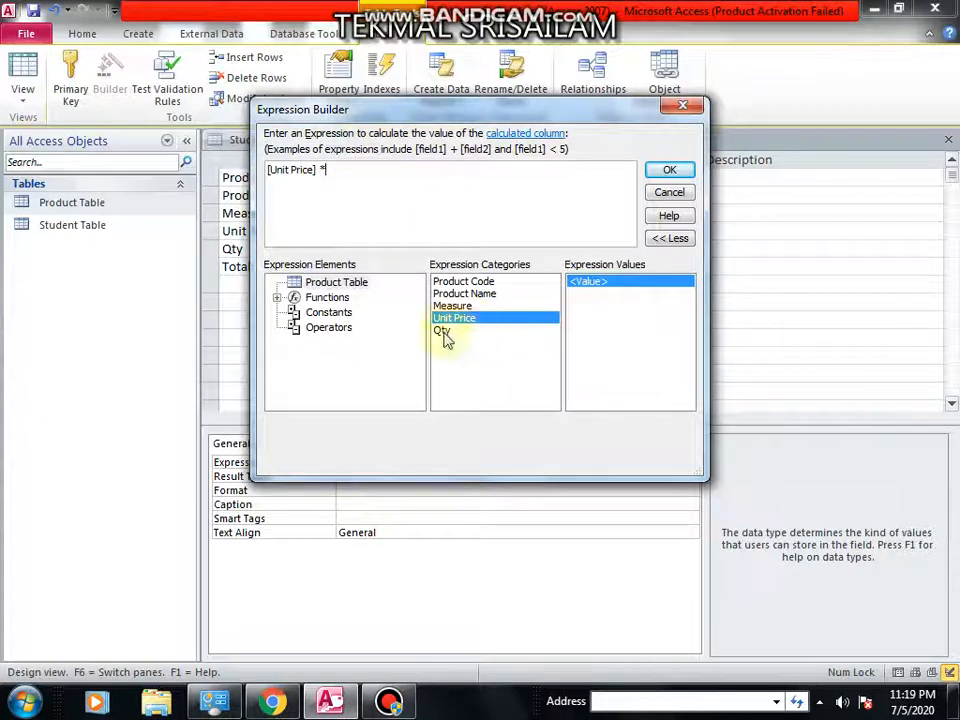
double_click(445, 333)
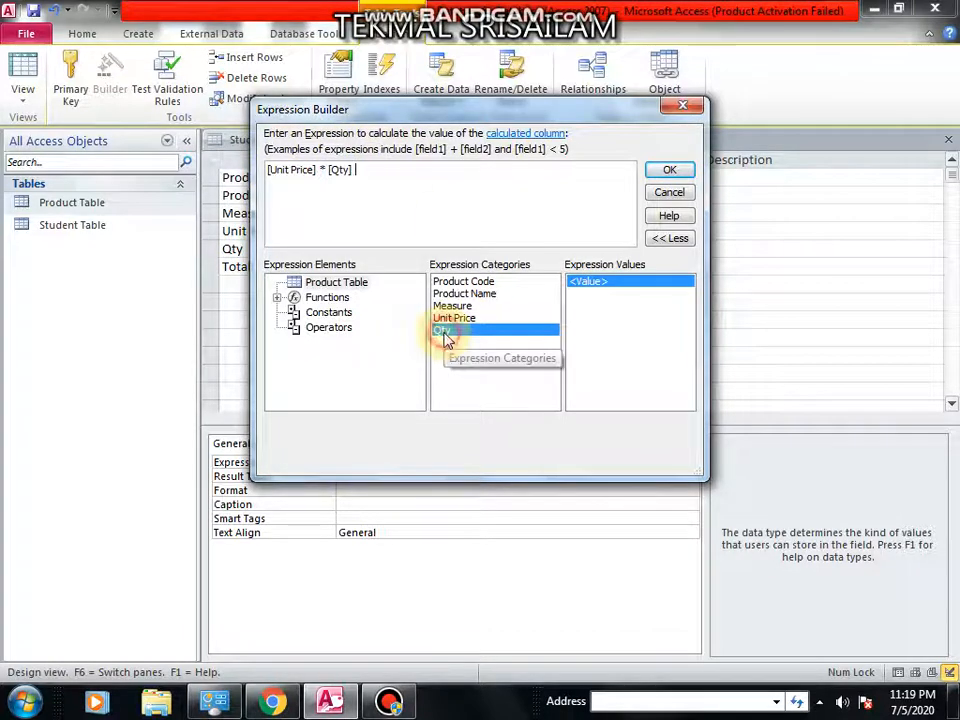
left_click(670, 172)
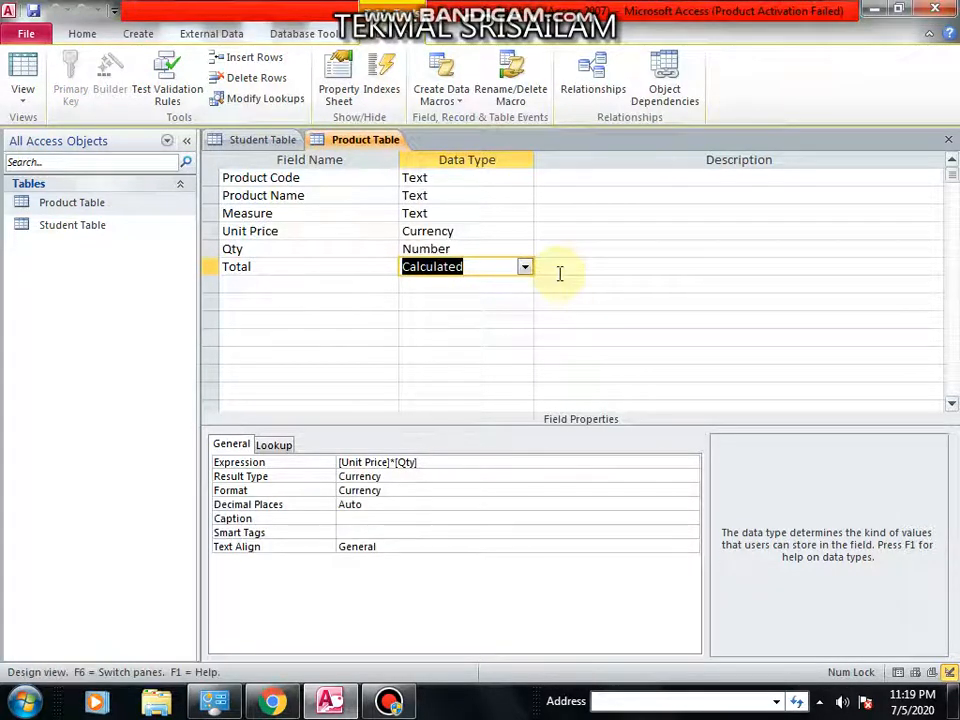
Close the Product Table design and reopen its datasheet to check the Total column.
left_click(948, 139)
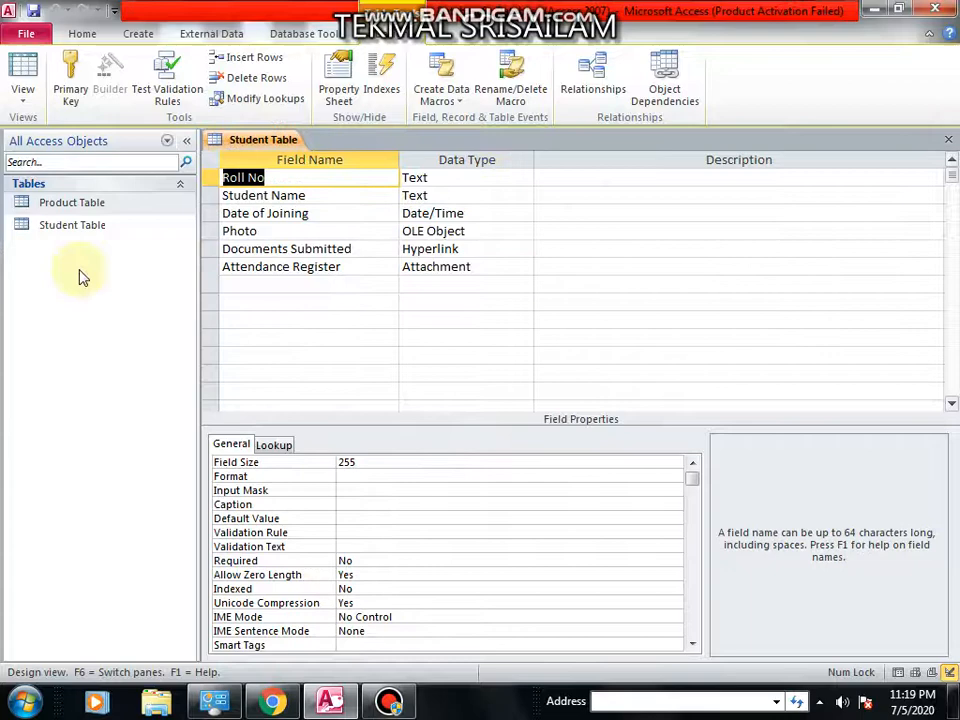
double_click(71, 205)
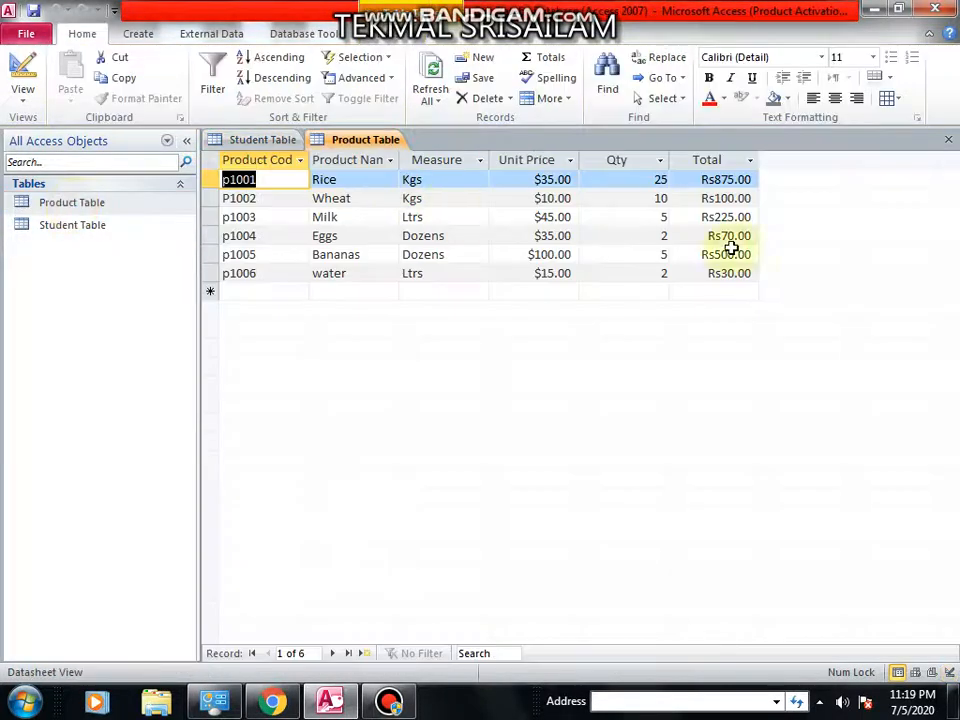
left_click(727, 178)
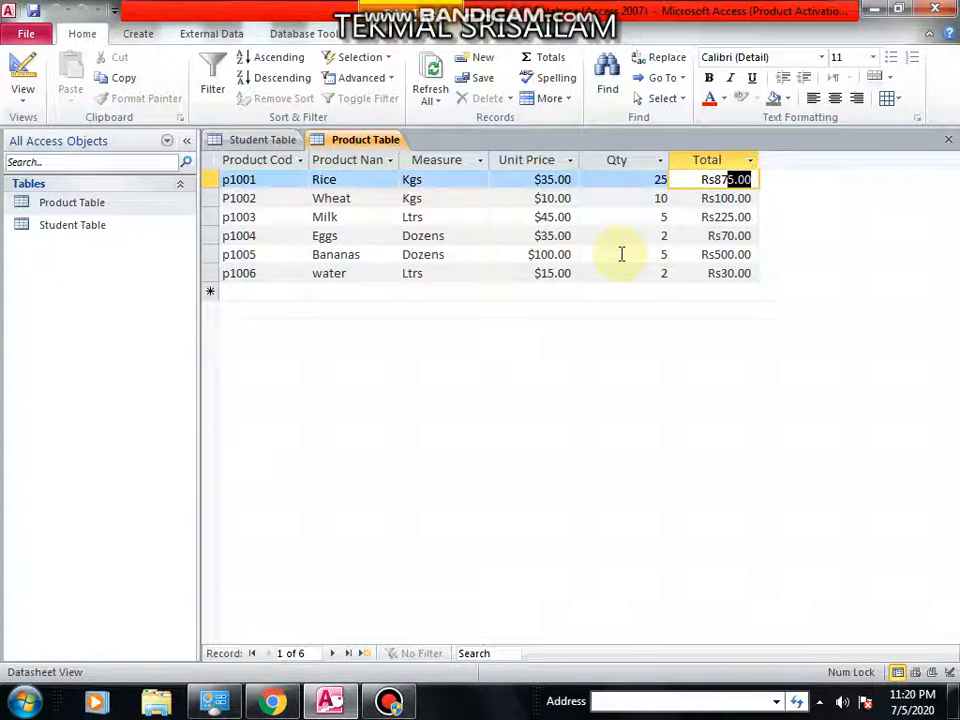
Add a new product record with code p10047, name ghf', measure hfgjh, unit price 20 and quantity 2.
left_click(254, 289)
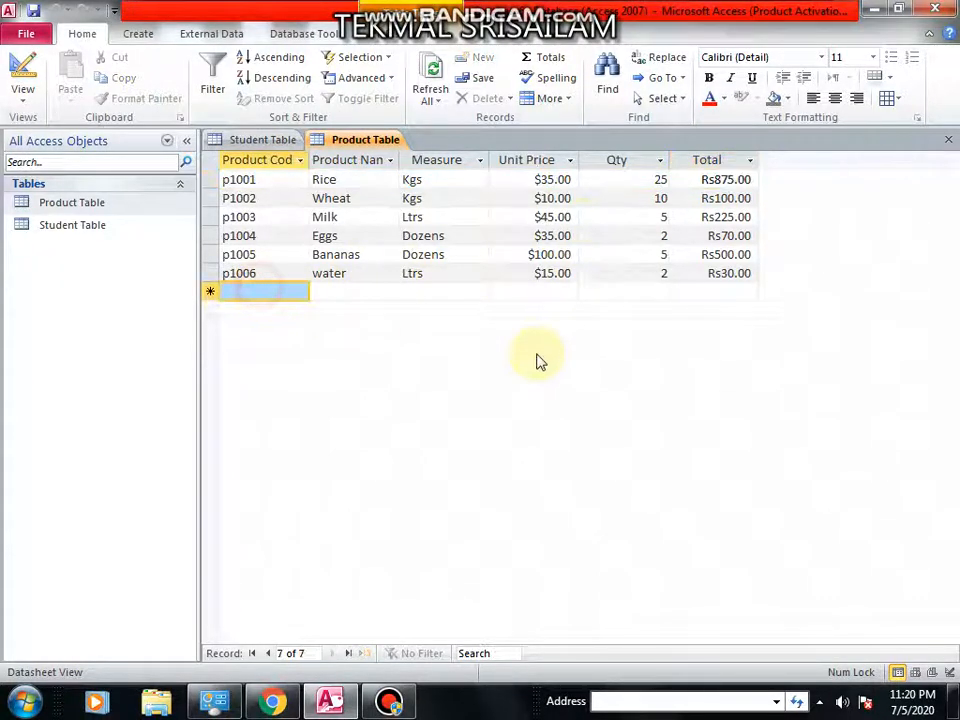
type("p")
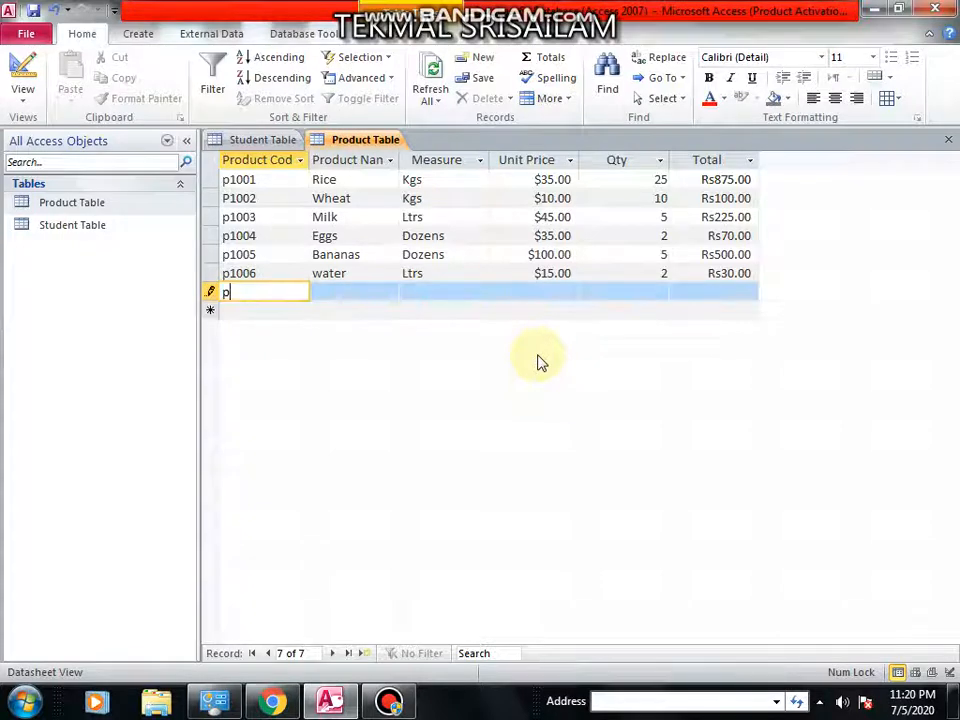
type("10047")
key("Tab")
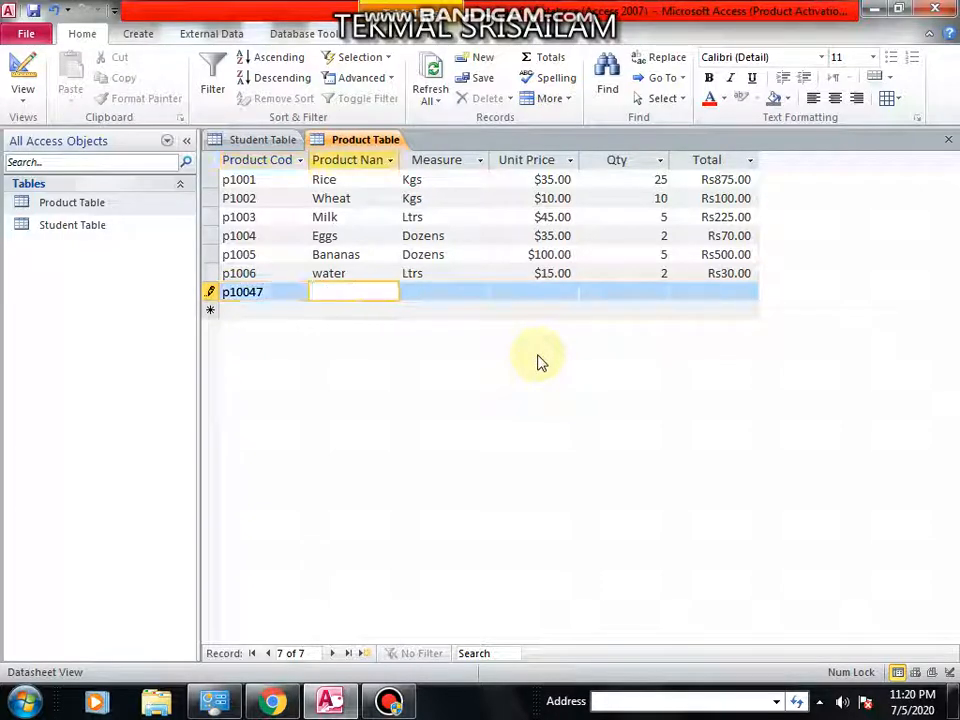
type("ghf'")
key("Tab")
type("hfgjh")
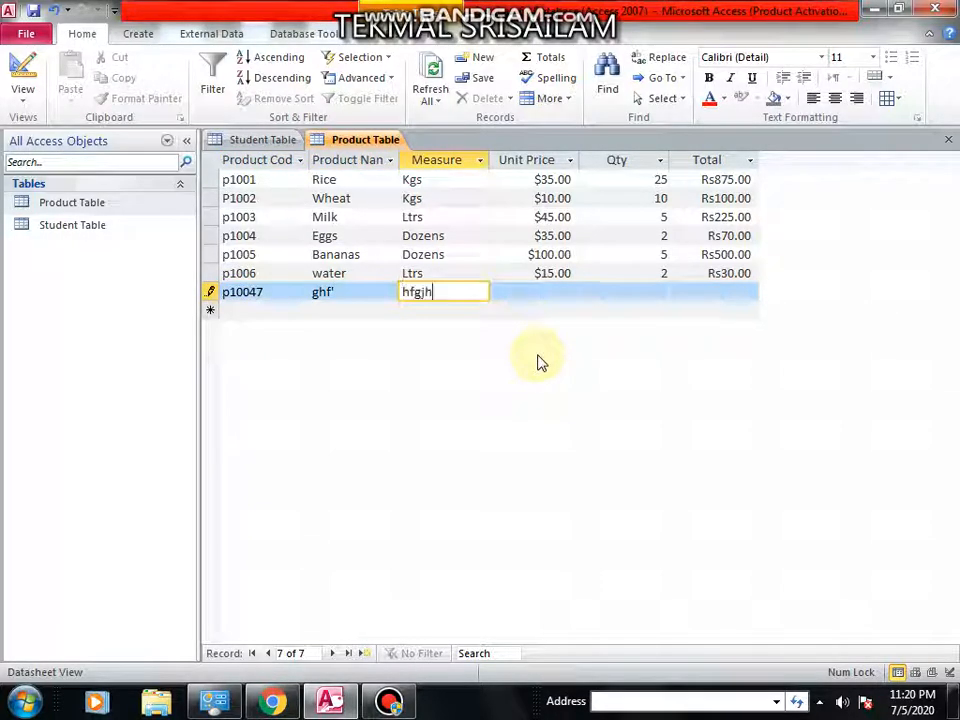
key("Tab")
type("20")
key("Tab")
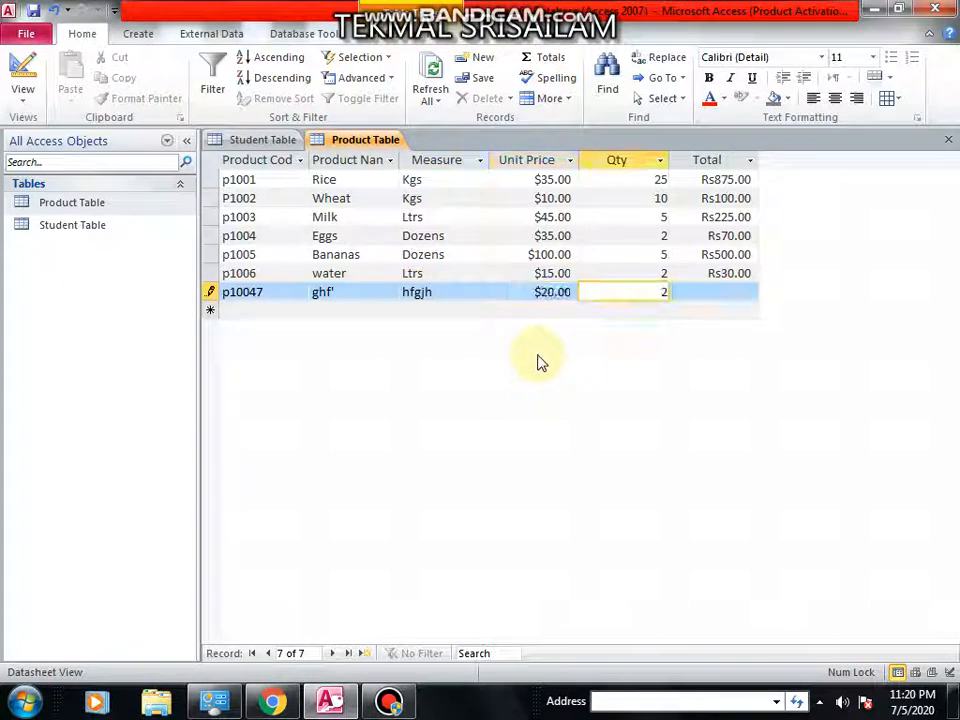
key("Tab")
key("Down")
key("Left")
key("Left")
key("Left")
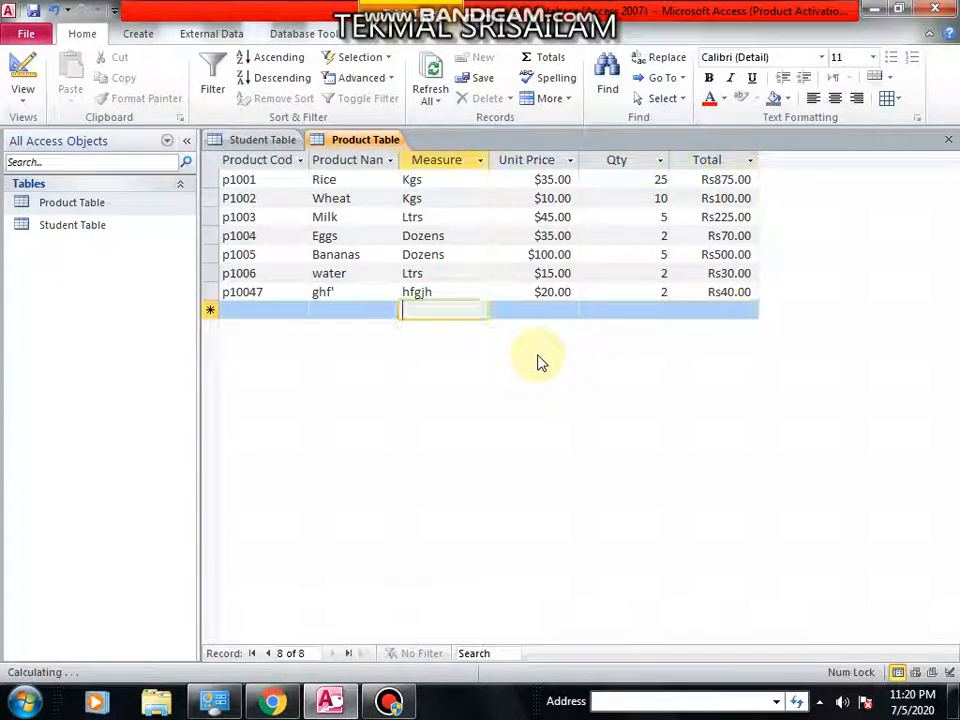
key("Left")
key("Left")
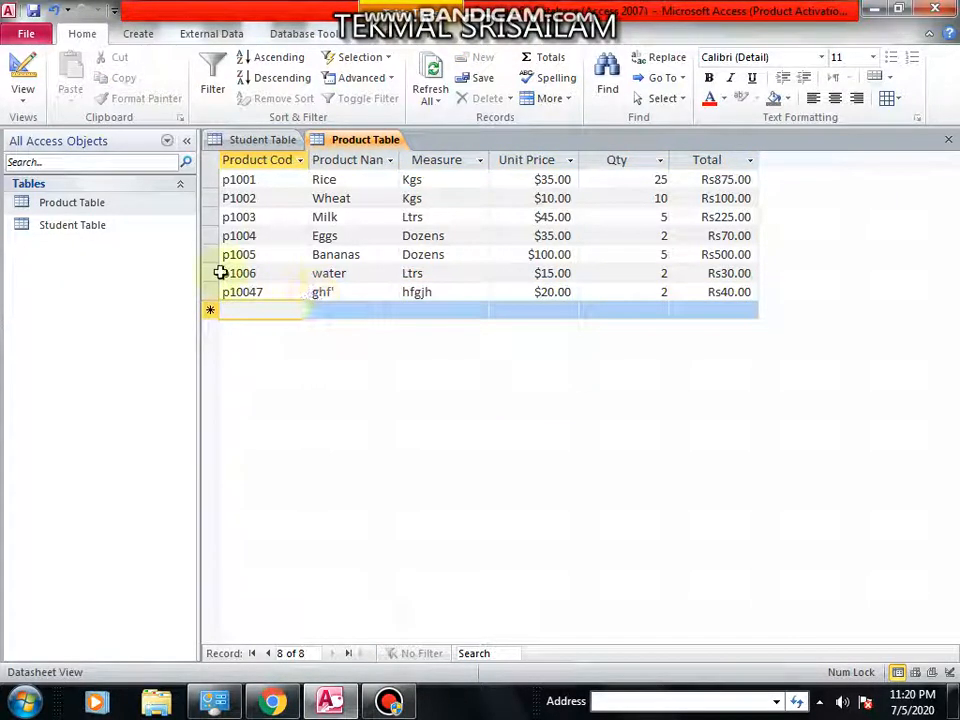
Switch the Product Table to Design View and select the Student Table in the navigation pane.
right_click(103, 204)
left_click(117, 237)
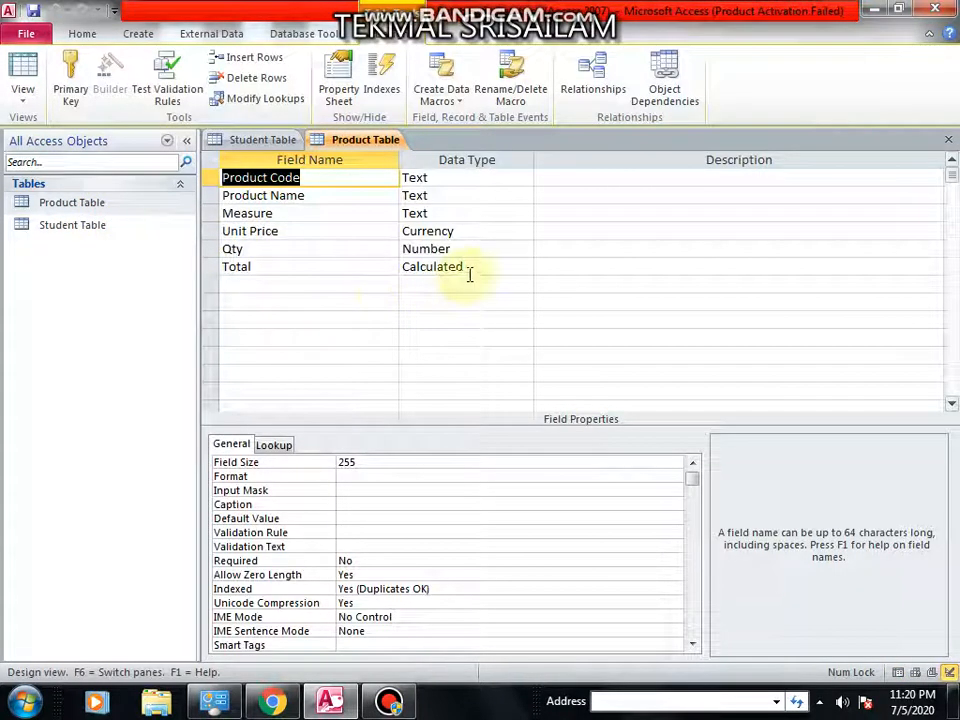
left_click(120, 231)
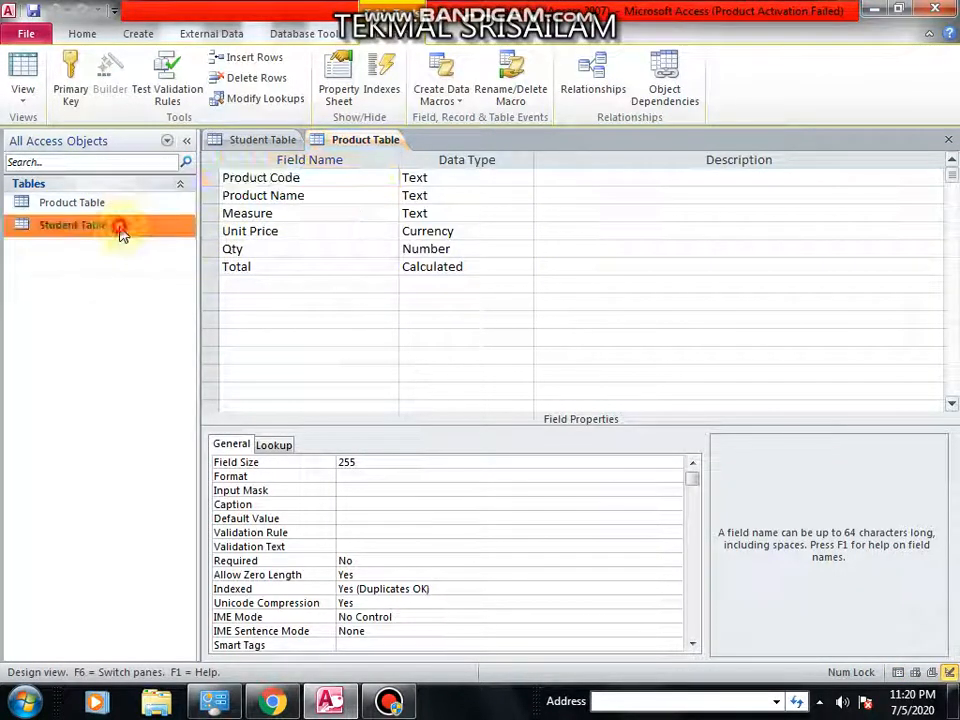
Open the Student Table in Design View and add a new field named Address.
right_click(121, 233)
left_click(150, 259)
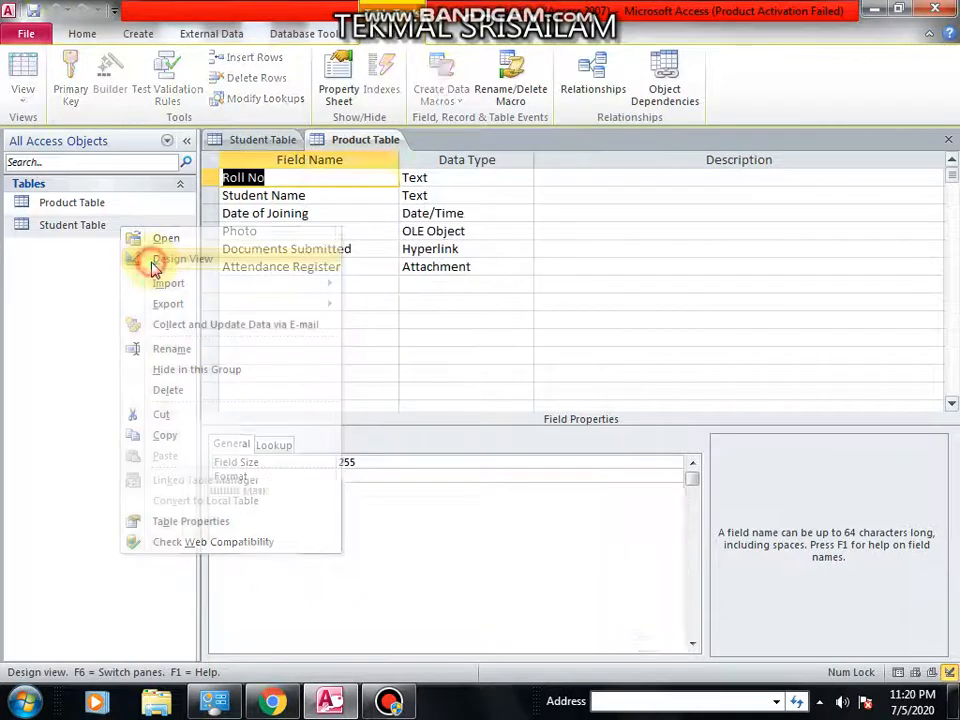
left_click(261, 284)
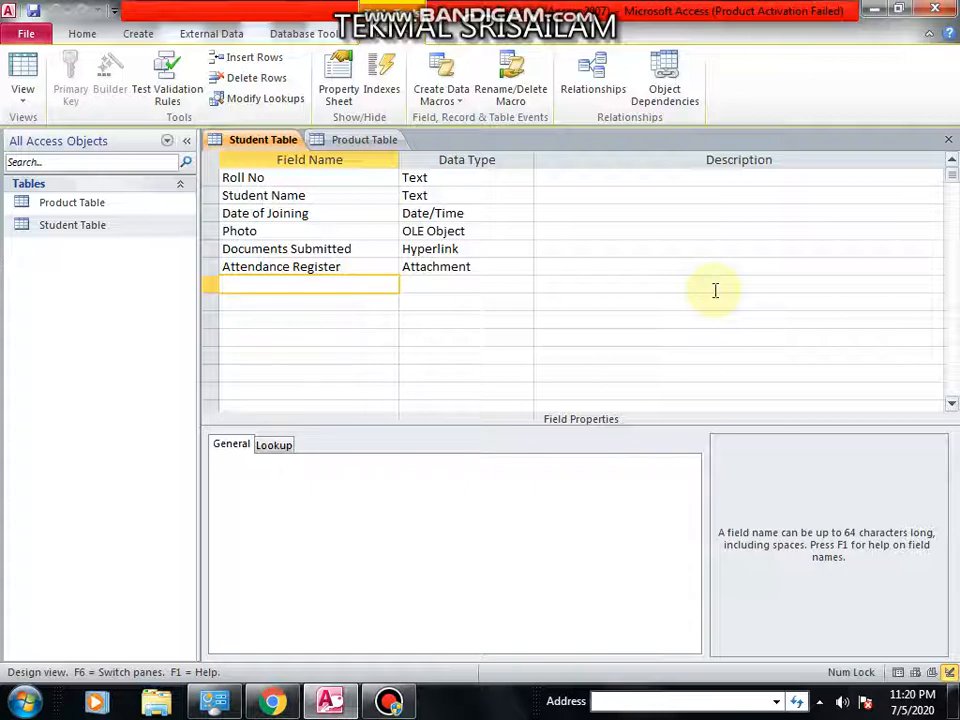
type("Address")
key("Tab")
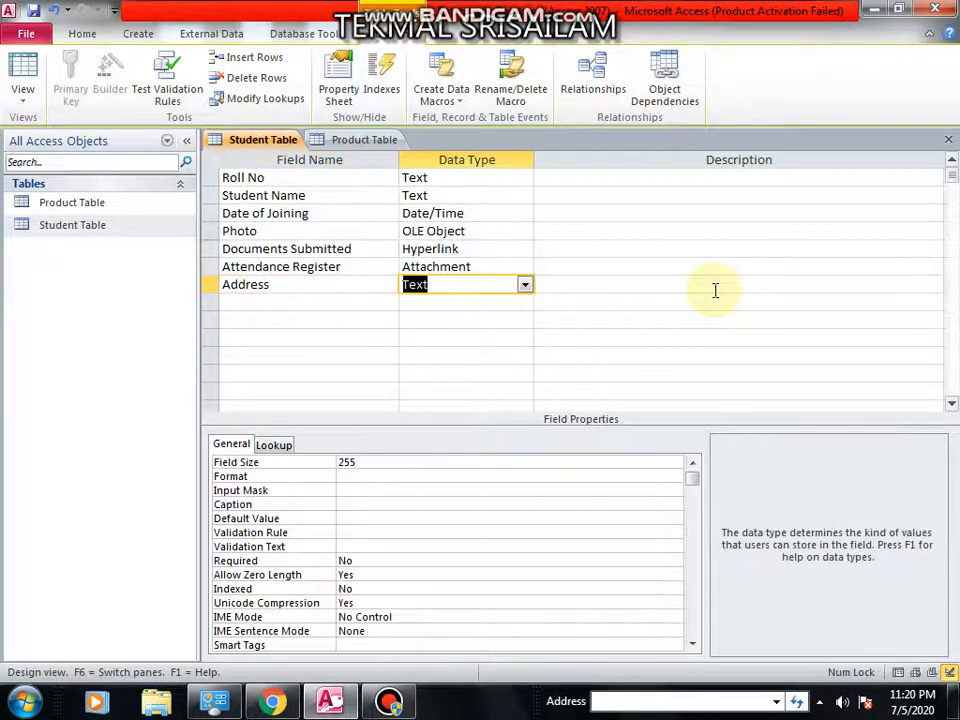
Set the Address field's data type to Memo.
left_click(524, 285)
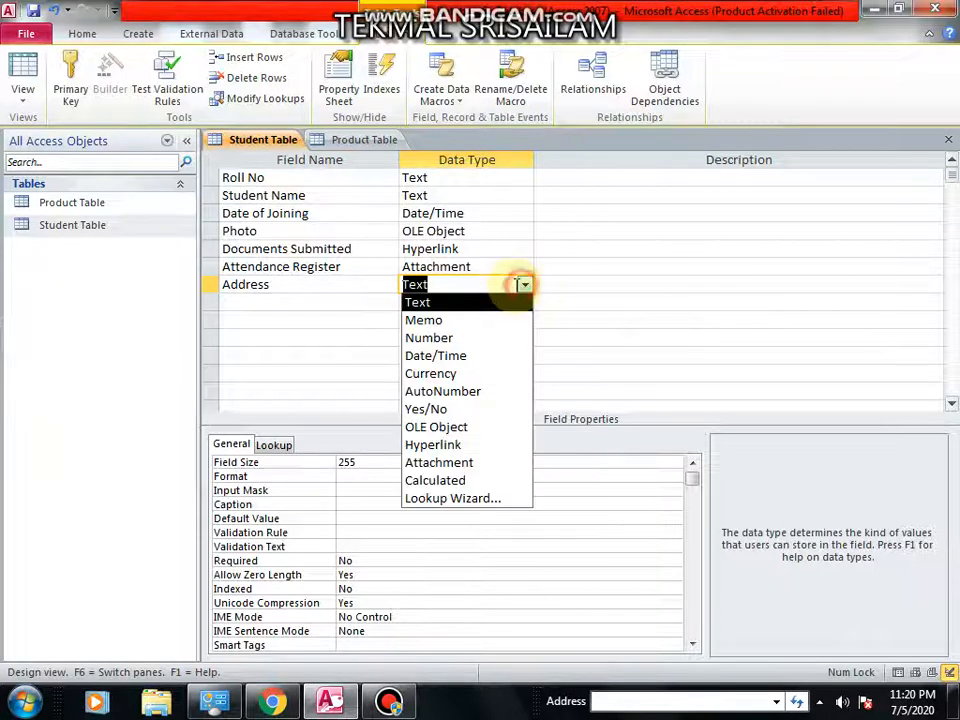
left_click(465, 320)
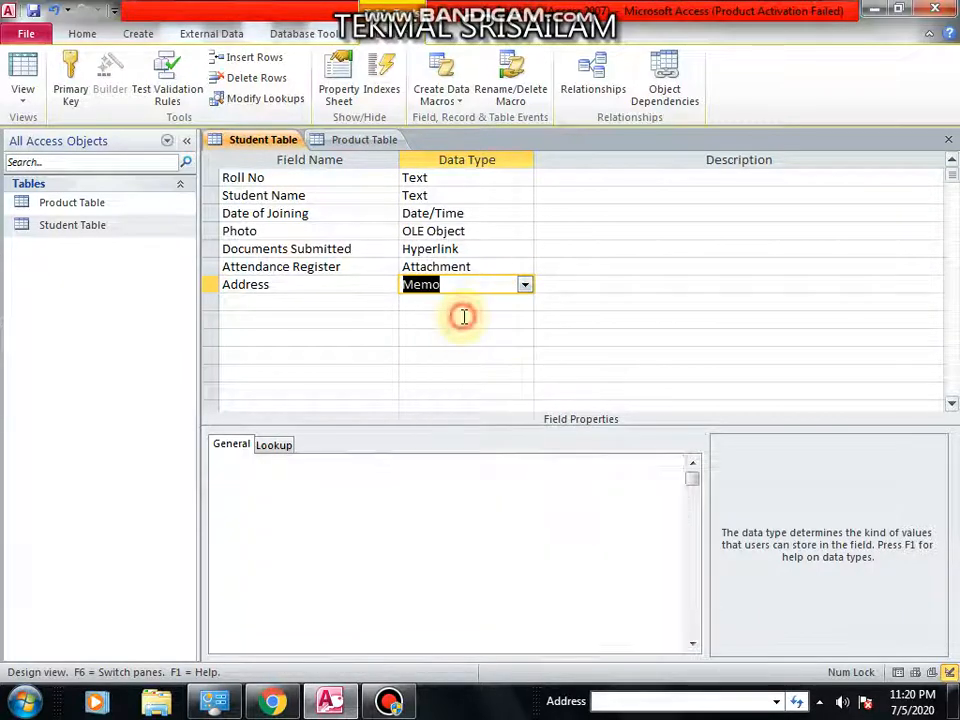
left_click(524, 285)
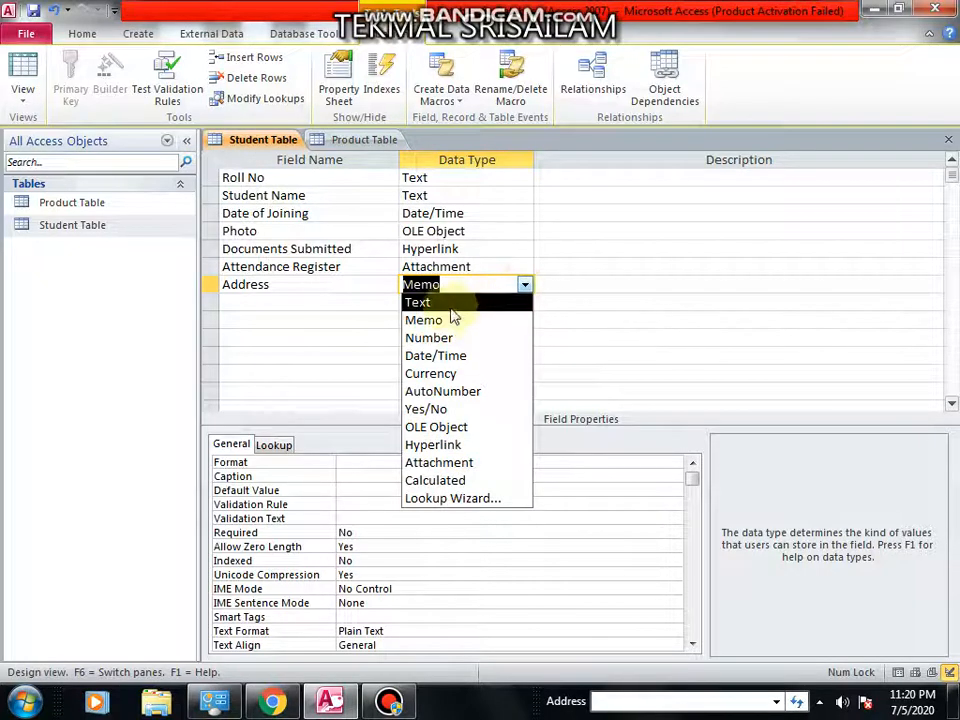
left_click(452, 303)
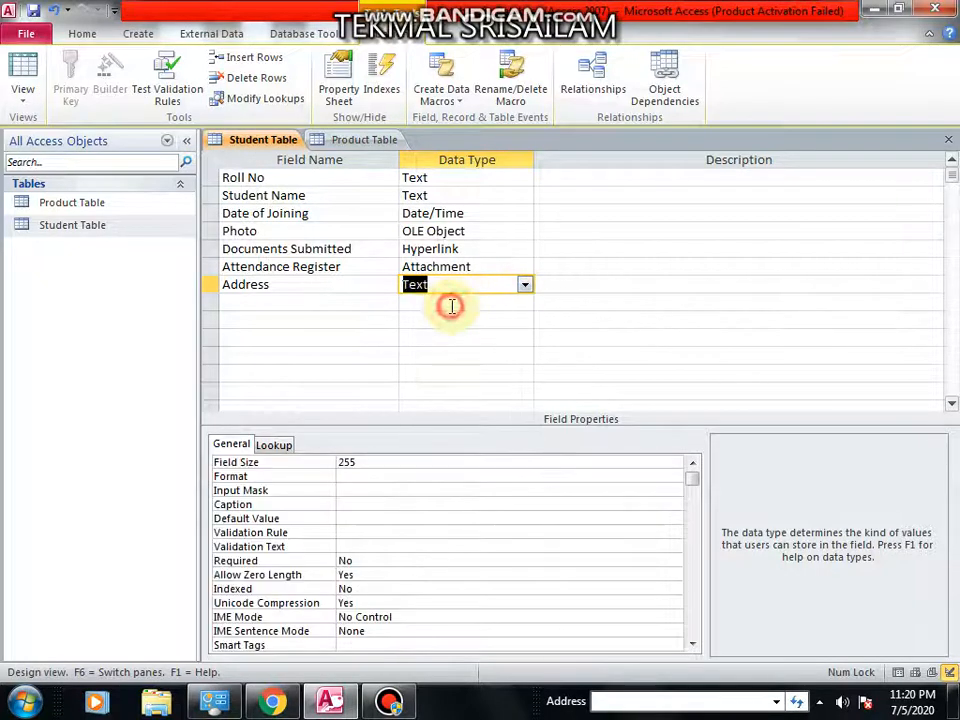
left_click(524, 285)
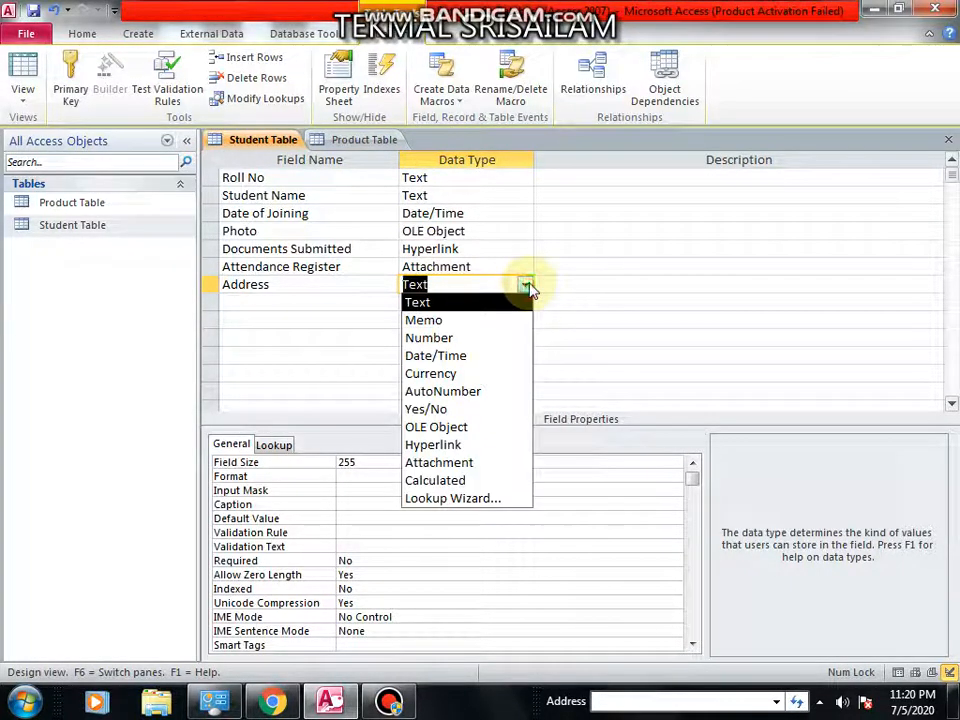
left_click(476, 320)
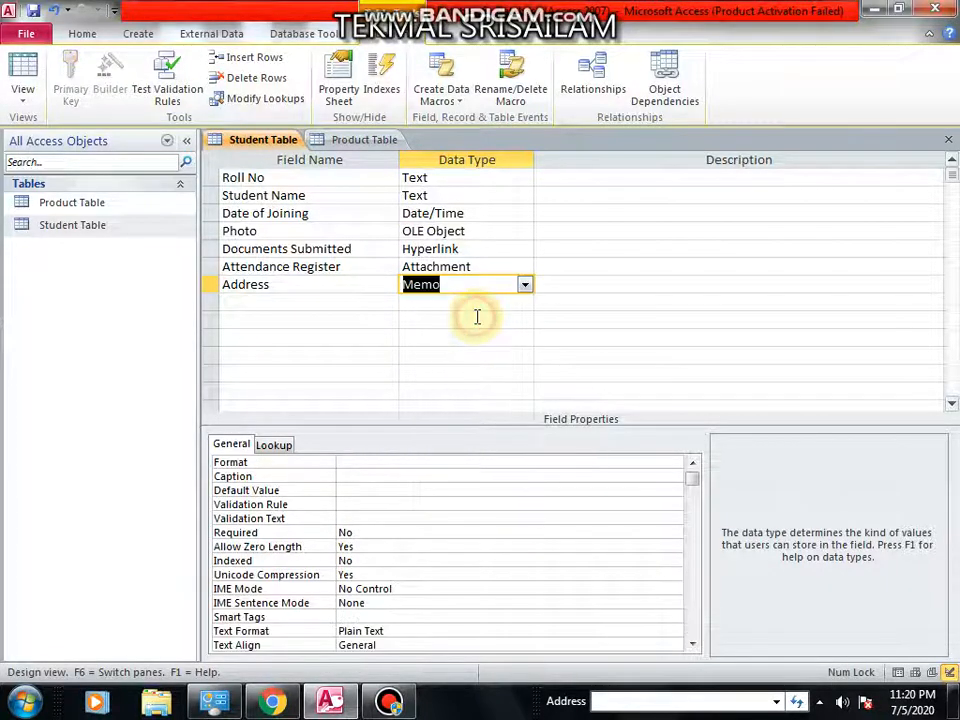
left_click(577, 300)
left_click(574, 281)
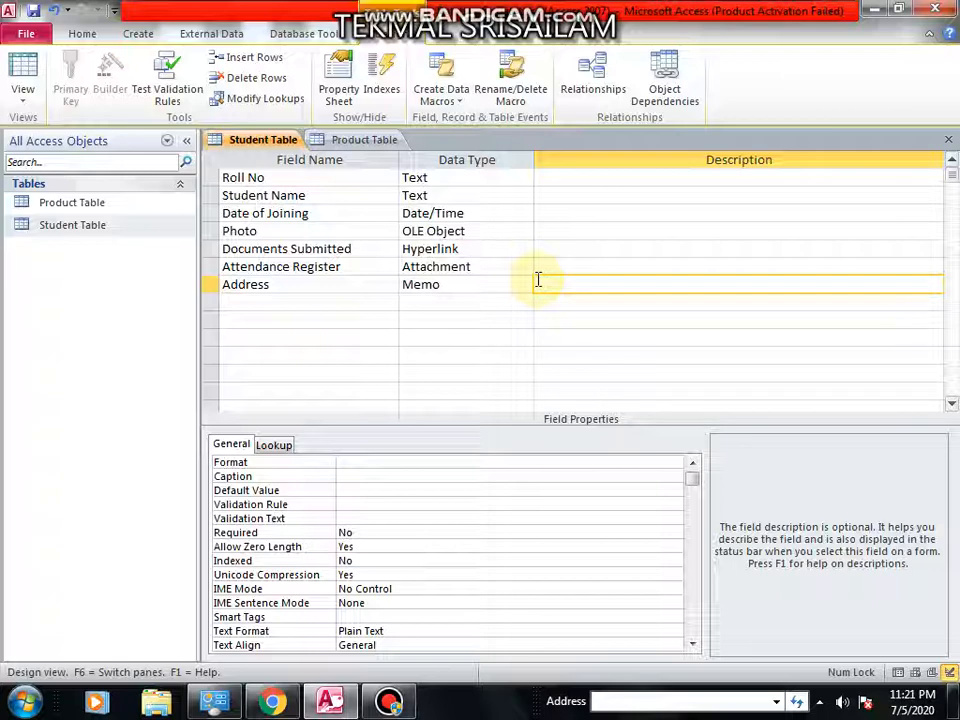
Add a field named Courses below Address.
left_click(323, 302)
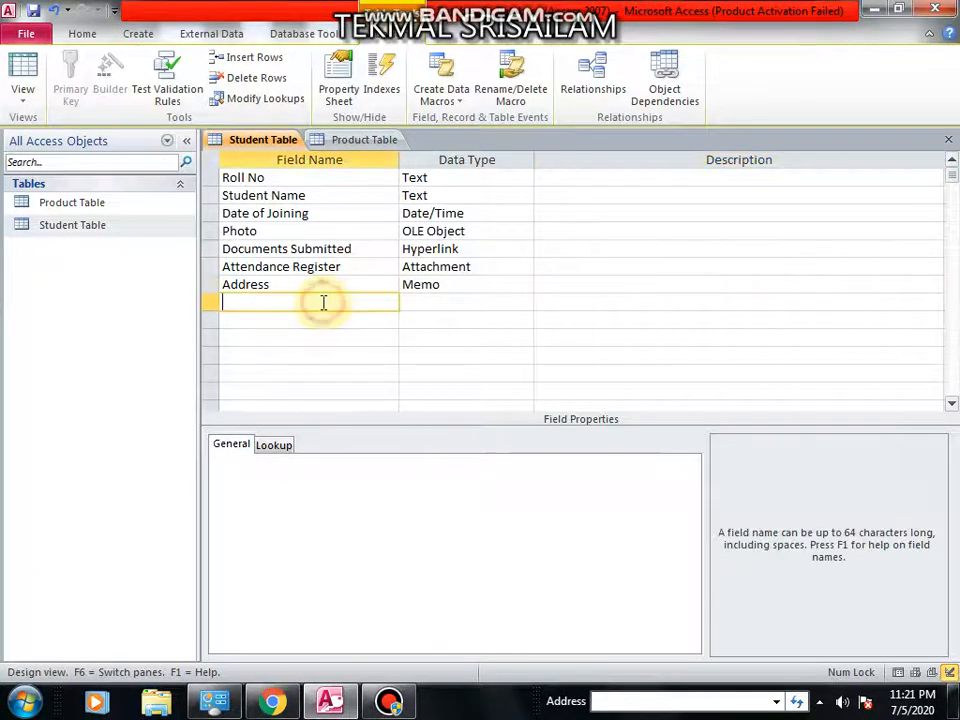
type("co")
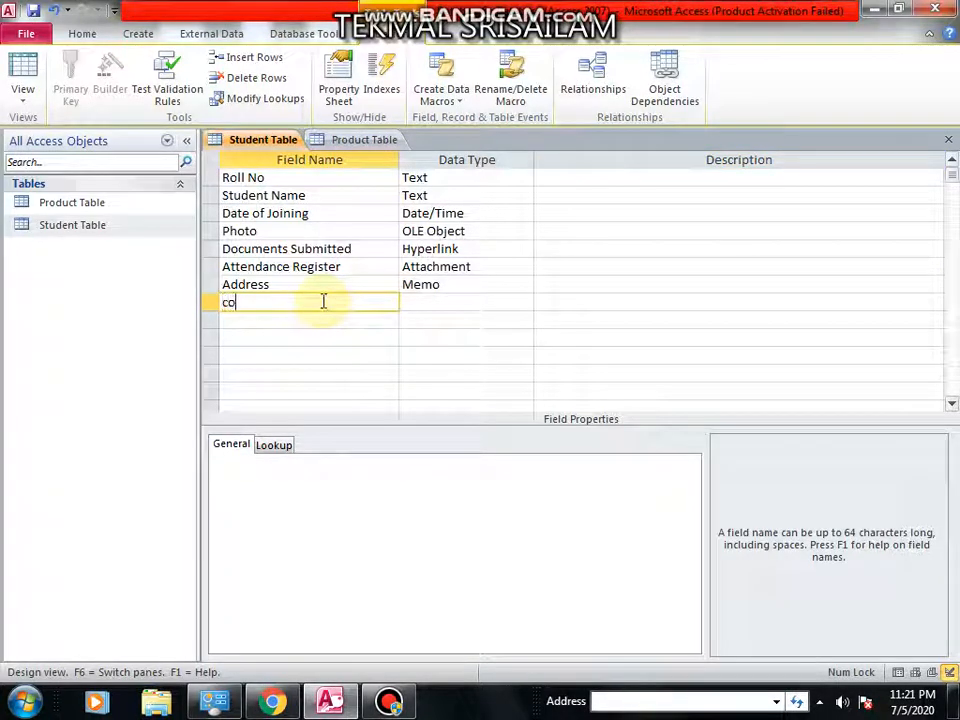
type("rses")
key("Tab")
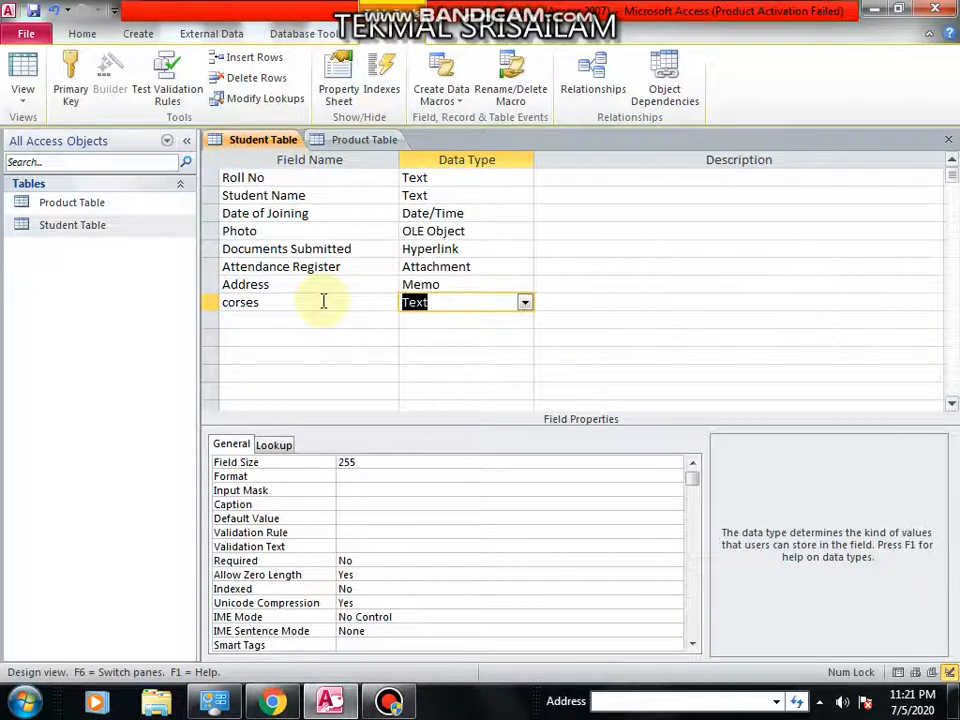
key("Tab")
key("shift+Tab")
key("shift+Tab")
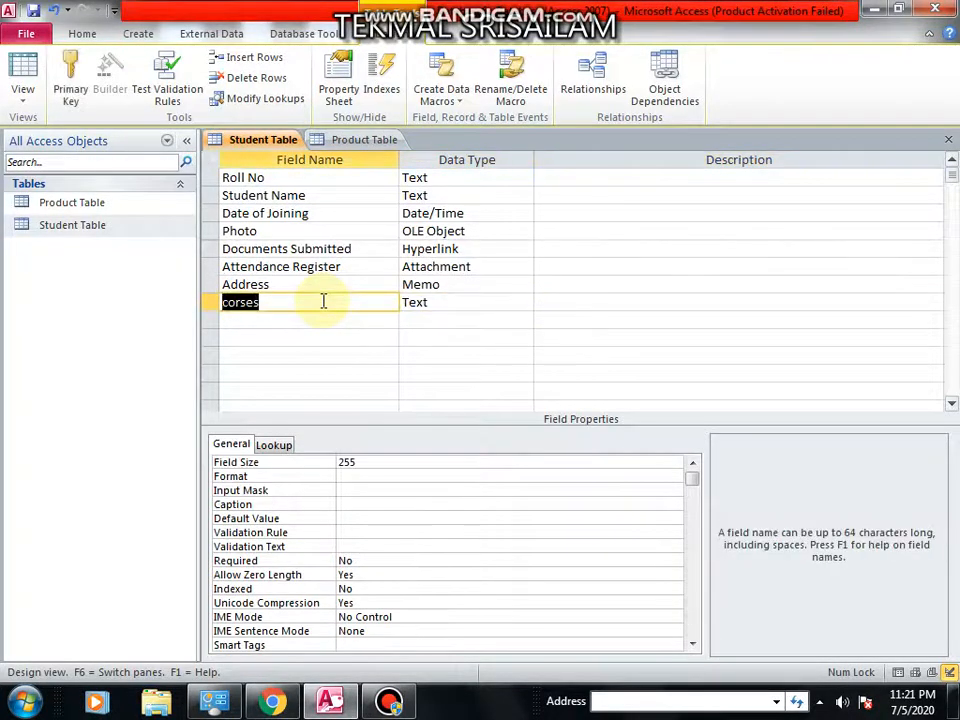
type("Course")
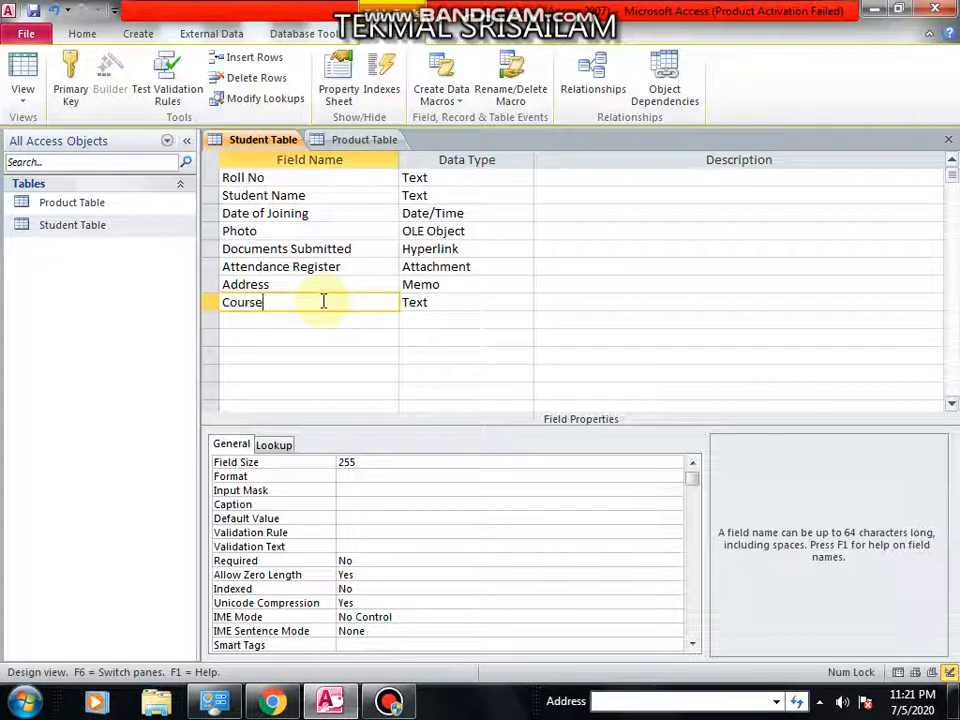
key("Tab")
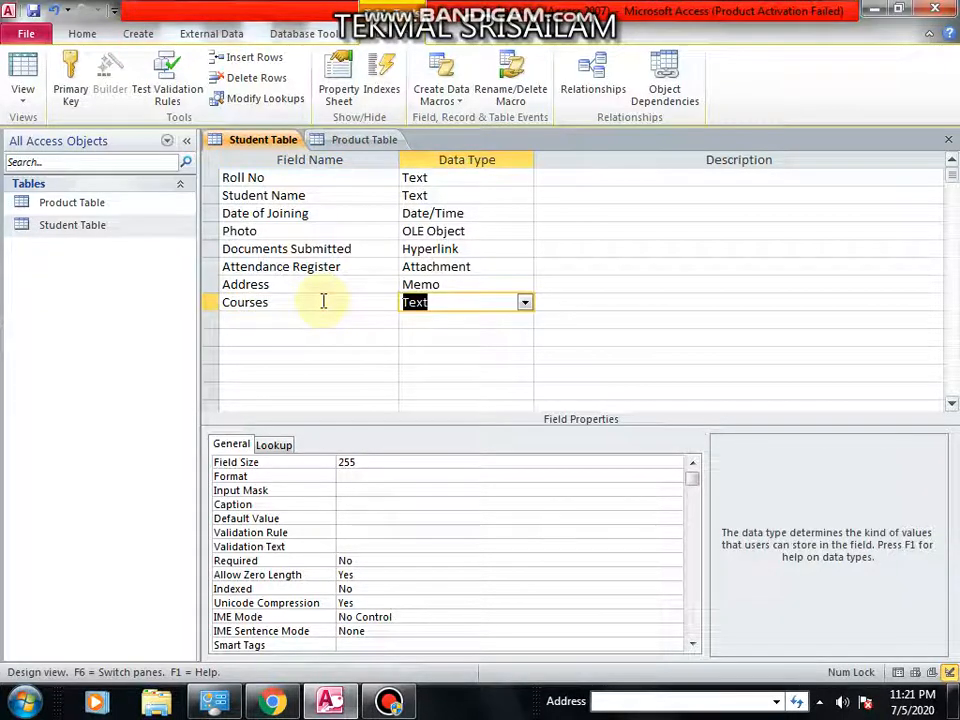
Start the Lookup Wizard for Courses, choose to type the values yourself, and enter Bcom as the first value.
left_click(524, 303)
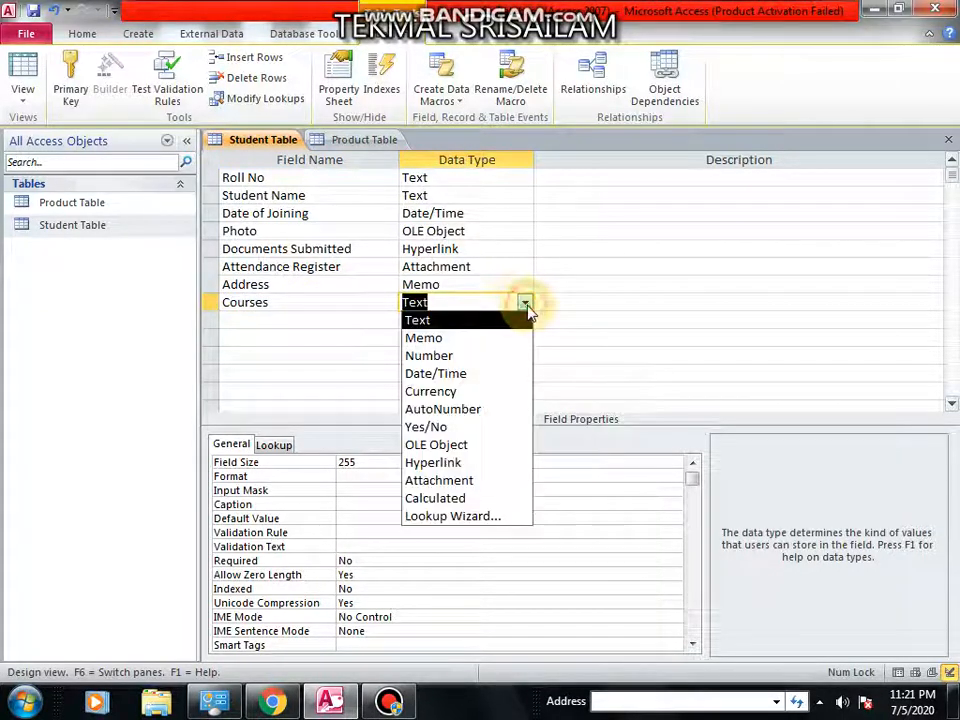
left_click(457, 516)
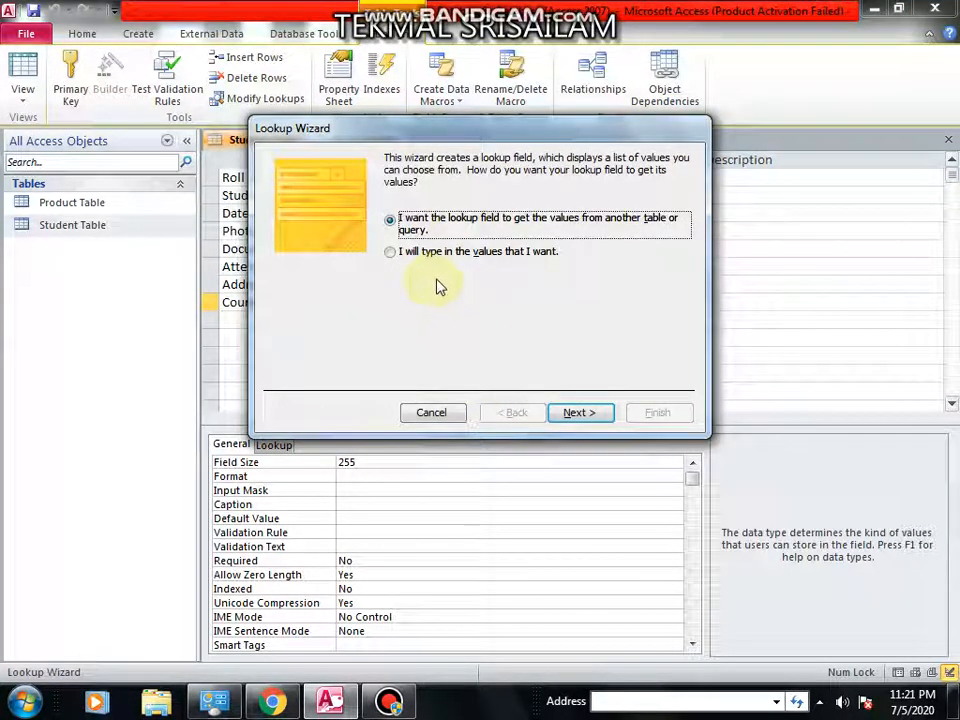
left_click(390, 254)
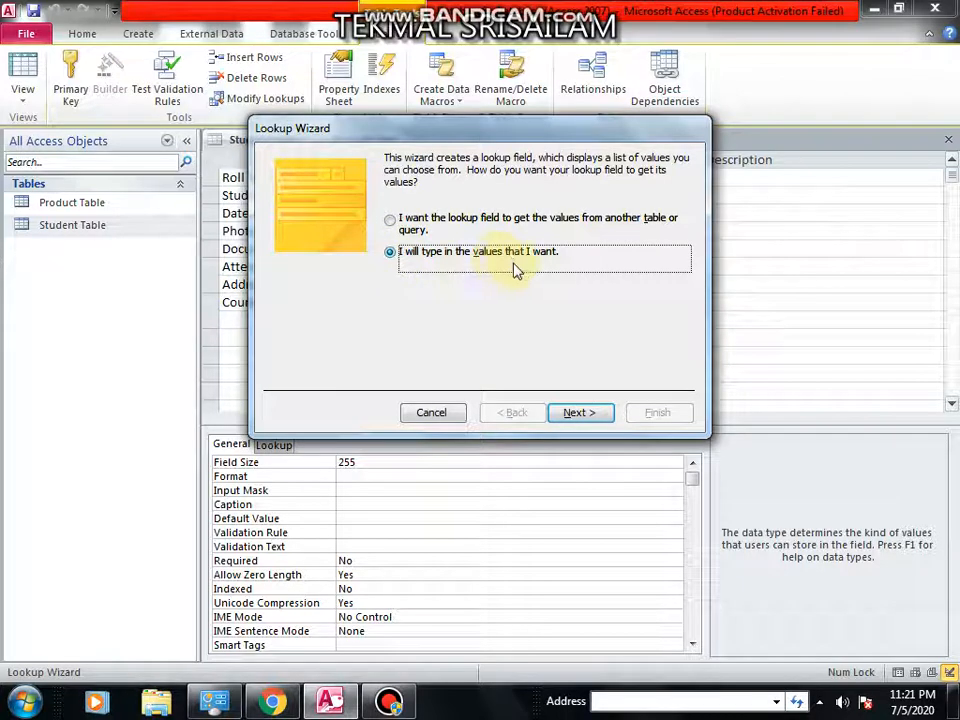
left_click(600, 416)
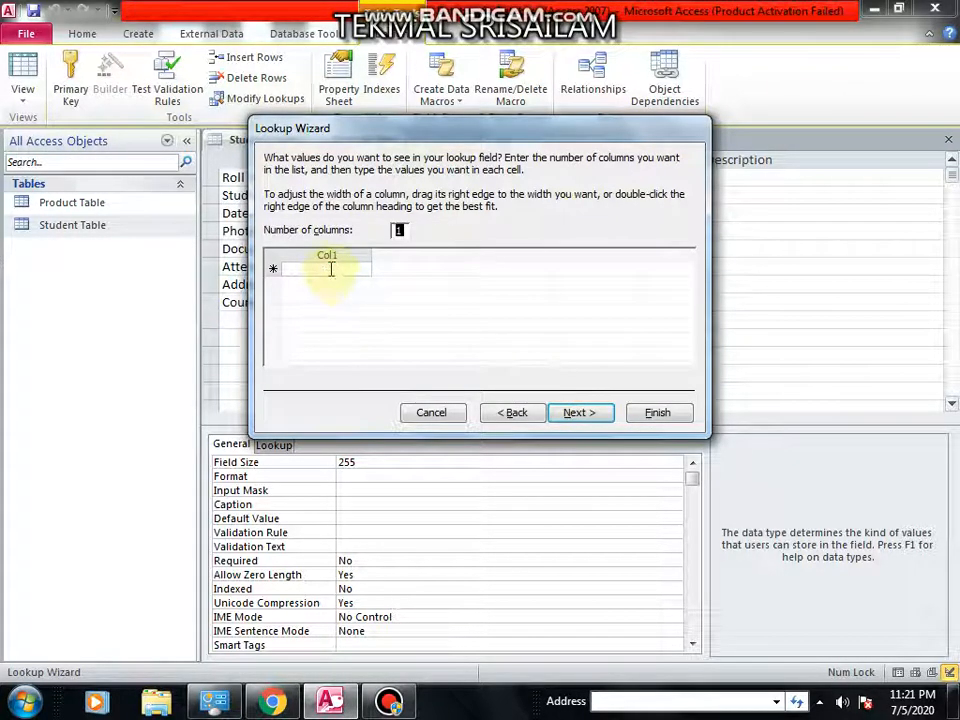
left_click(329, 268)
left_click(332, 268)
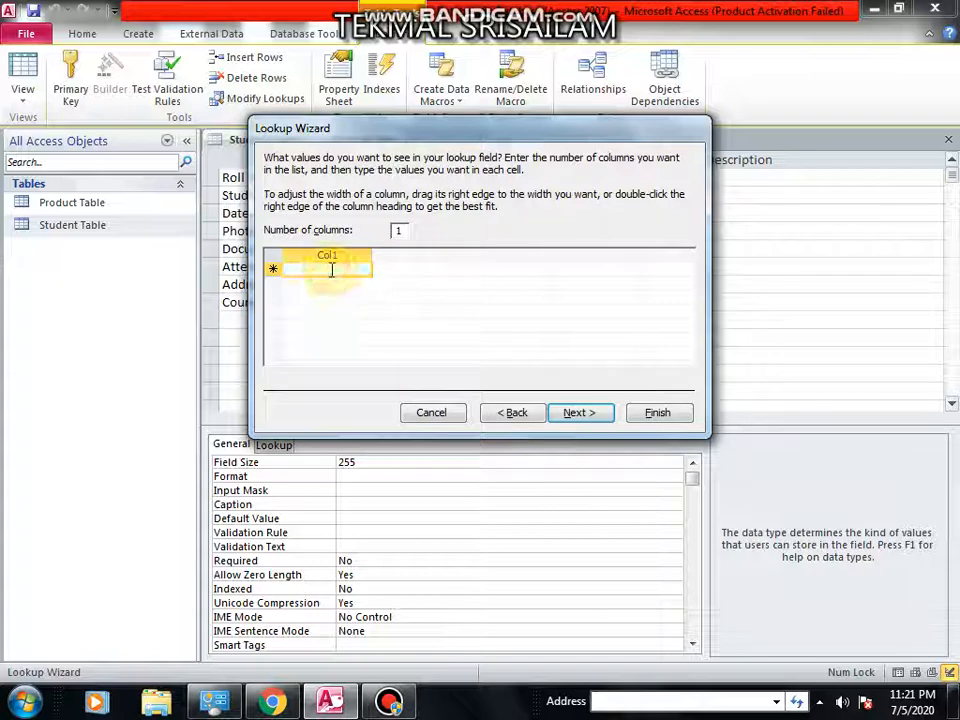
type("B")
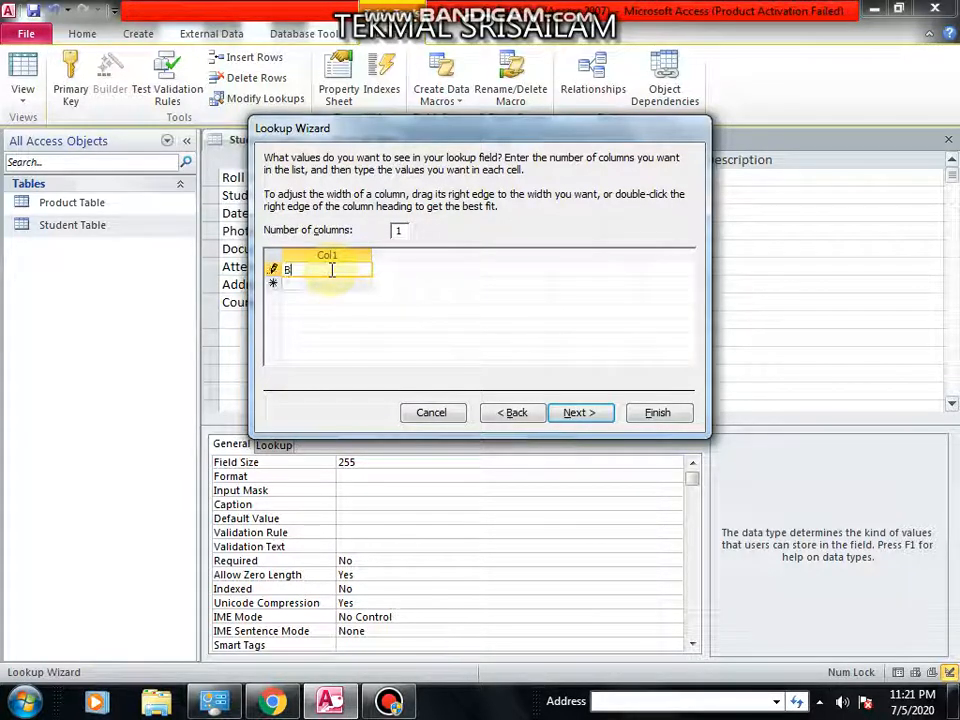
type("oc")
key("BackSpace")
key("Return")
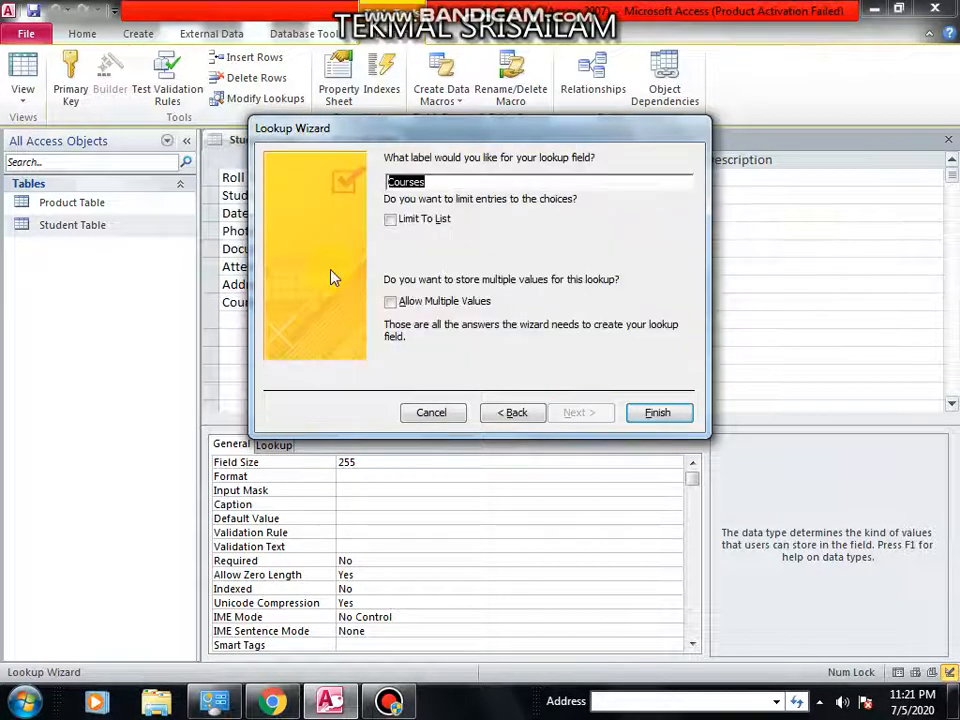
left_click(506, 413)
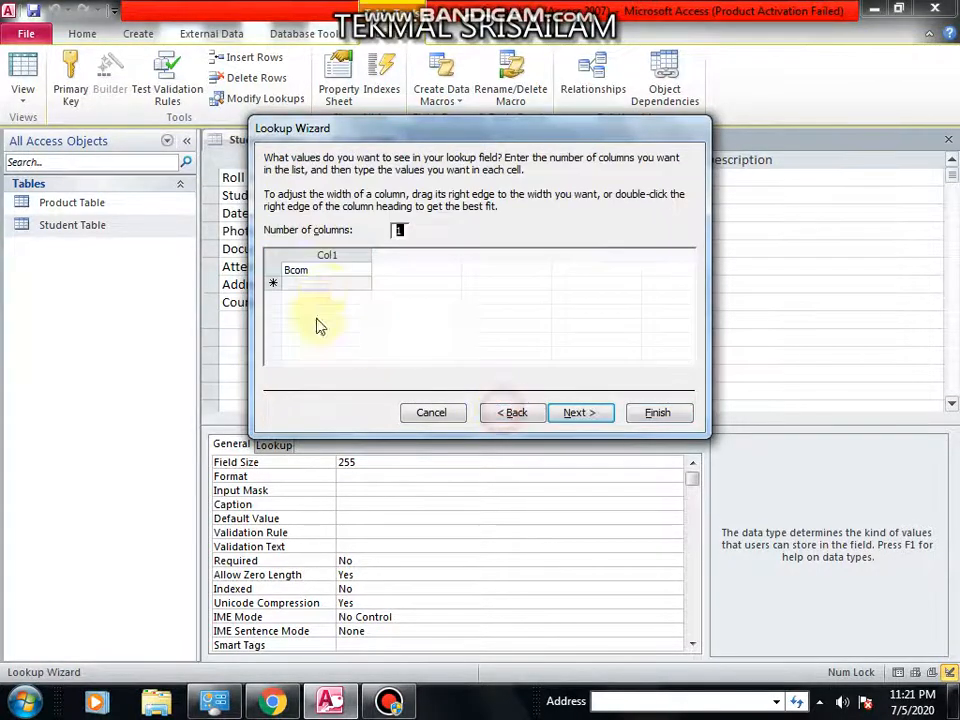
Add BSC and BA to the lookup value list and finish the wizard.
left_click(325, 283)
type("BS")
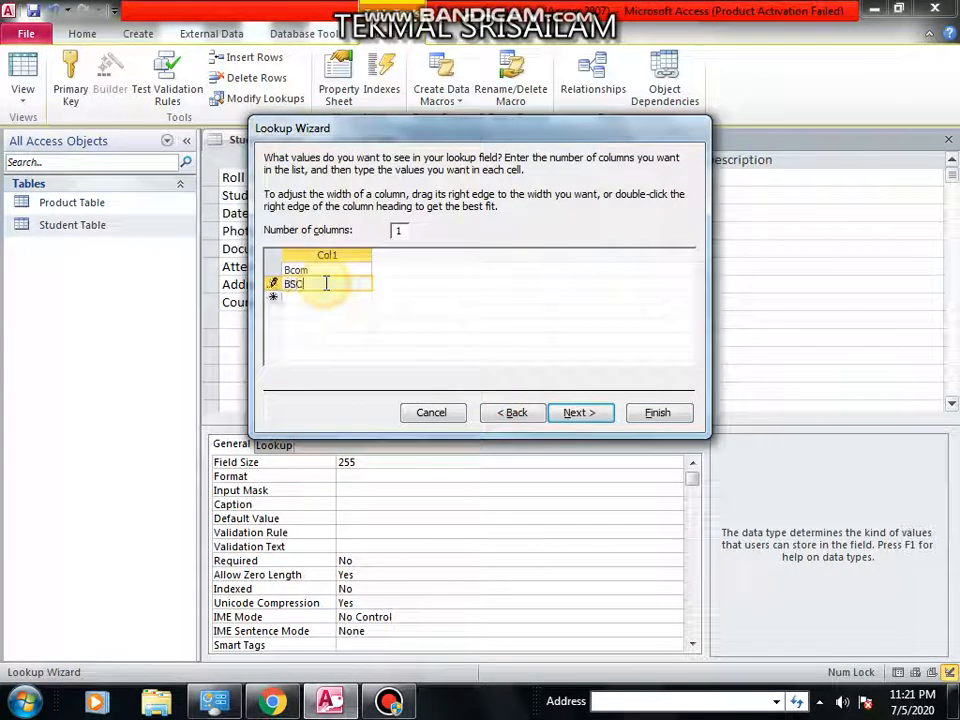
type("C")
key("Return")
type("M")
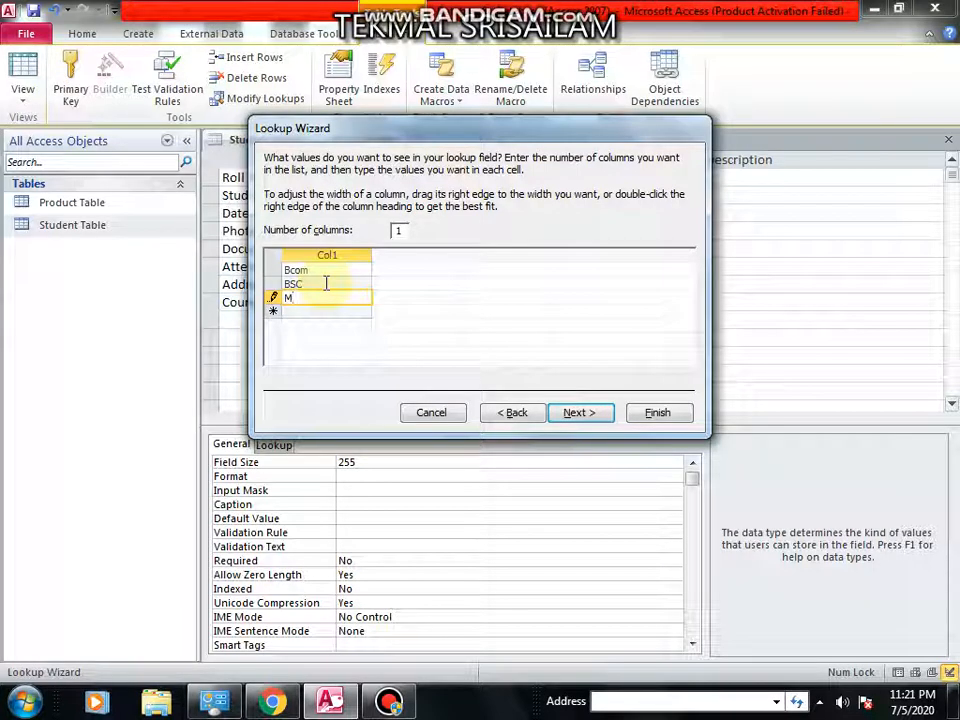
type("BA")
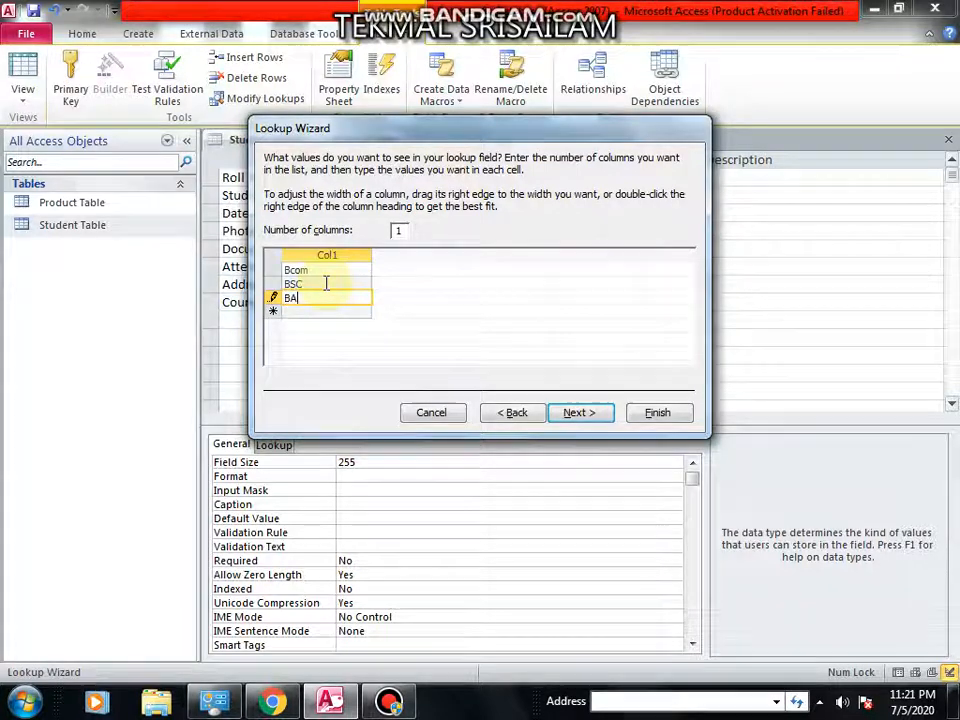
left_click(580, 413)
left_click(652, 413)
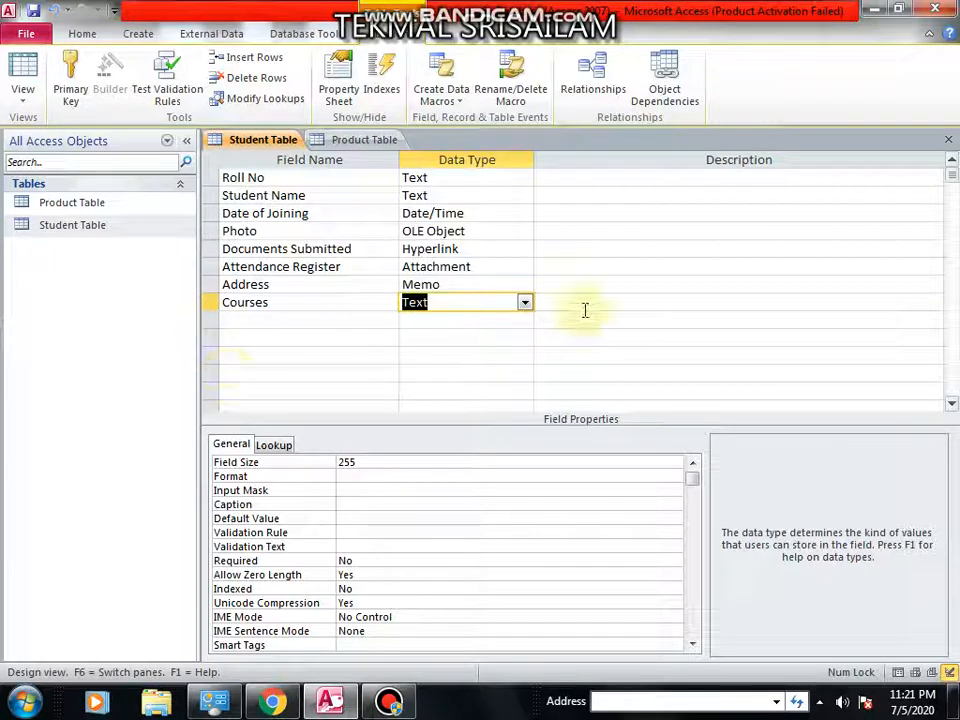
Close the Student Table design and open the Student Table datasheet.
left_click(948, 140)
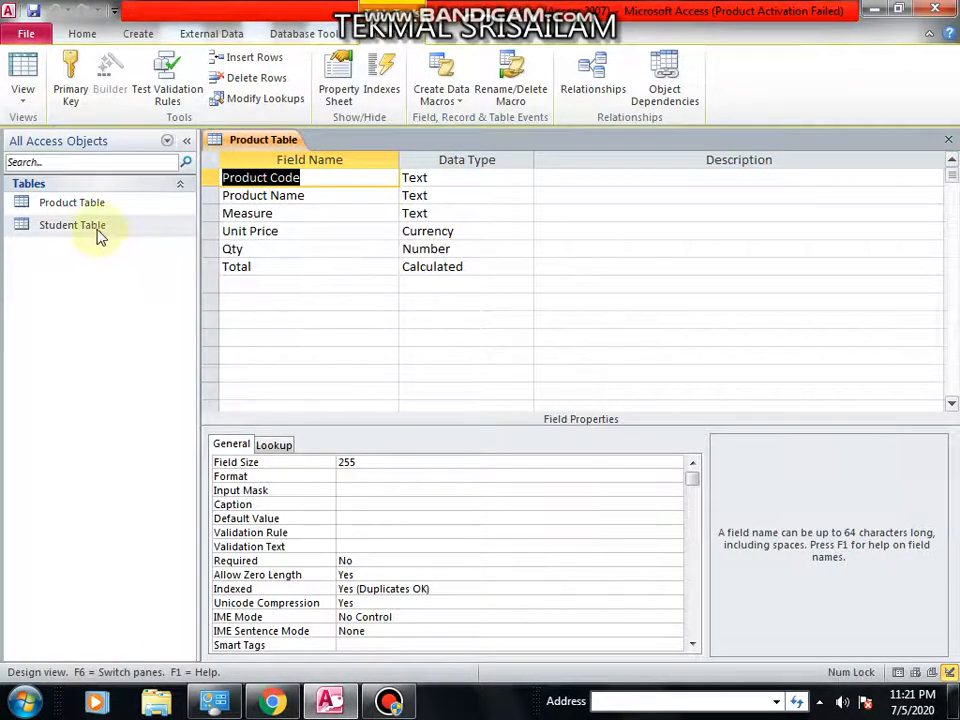
double_click(98, 228)
left_click(836, 180)
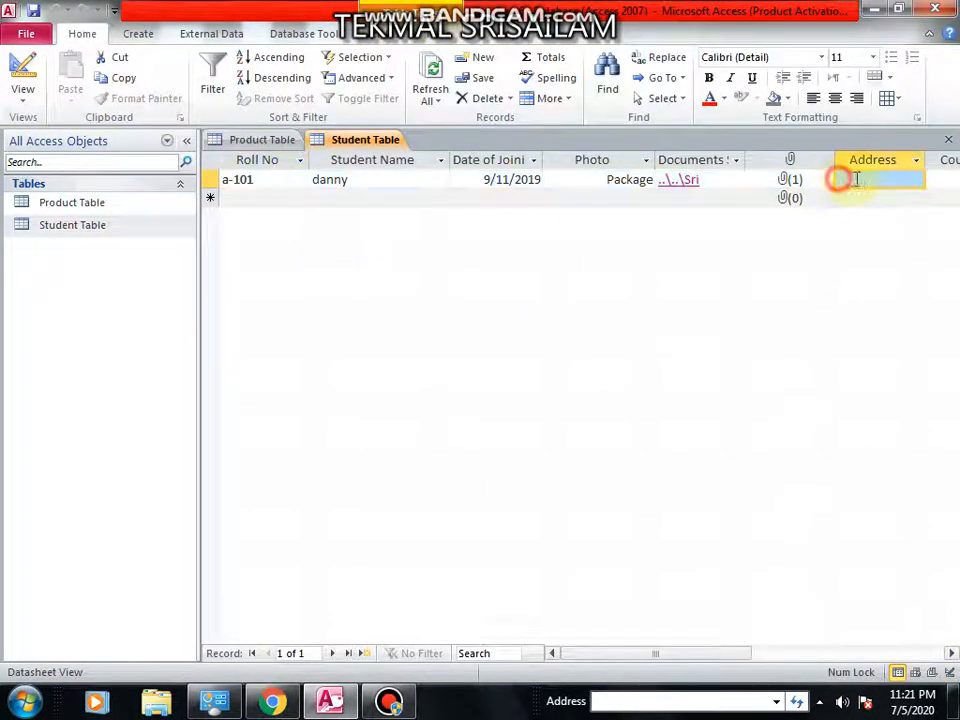
Pick BSC from the Courses lookup list for the first record, then switch the Student Table back to Design View.
key("Tab")
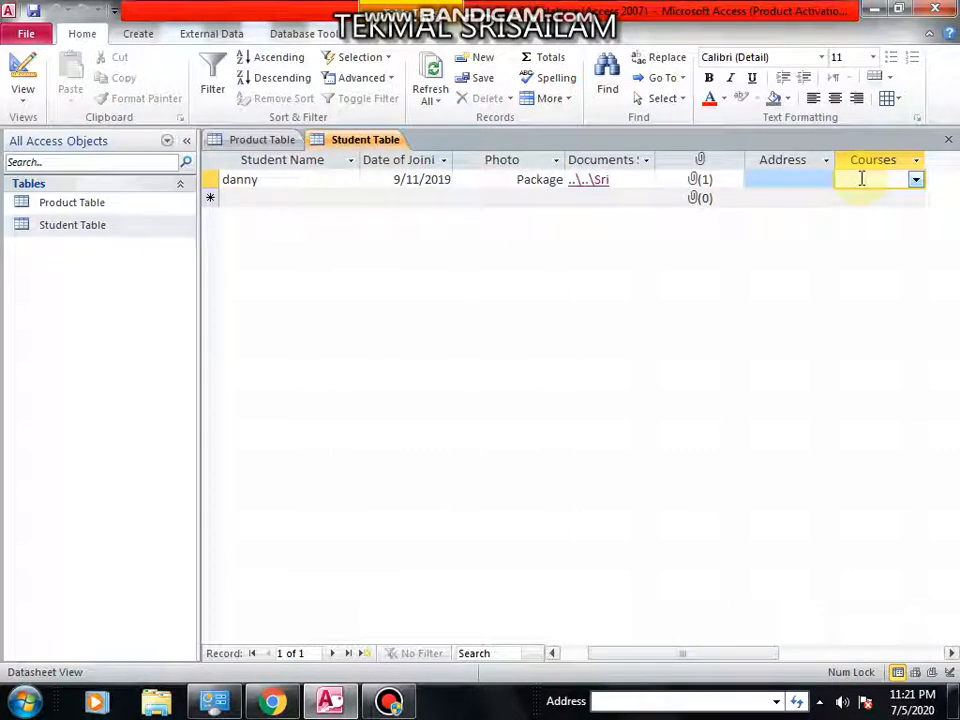
left_click(912, 181)
left_click(908, 197)
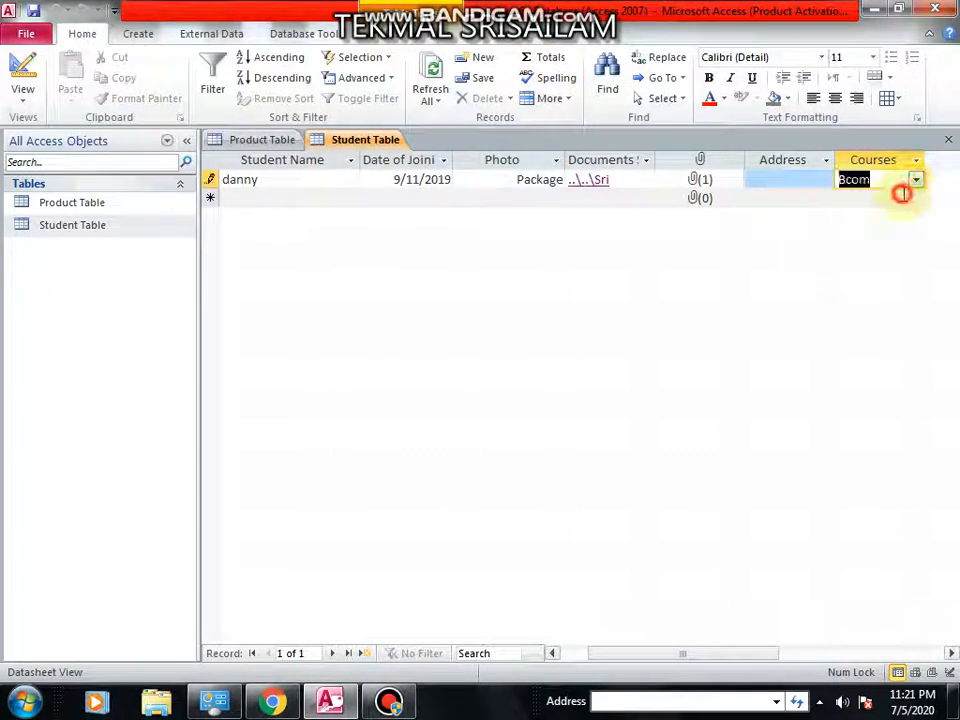
left_click(914, 180)
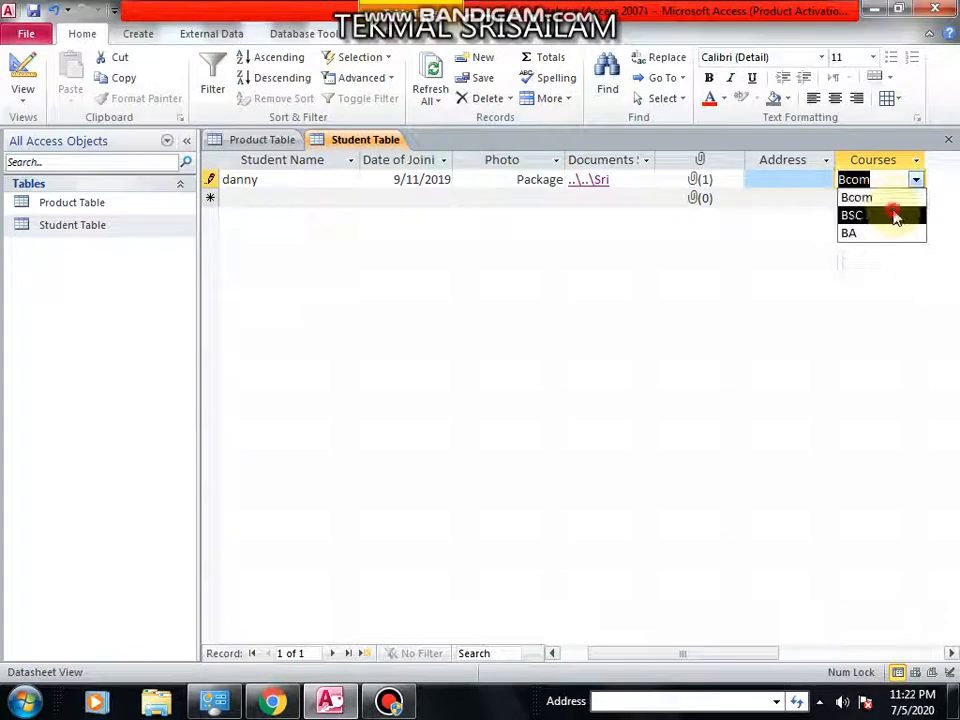
left_click(896, 214)
left_click(909, 172)
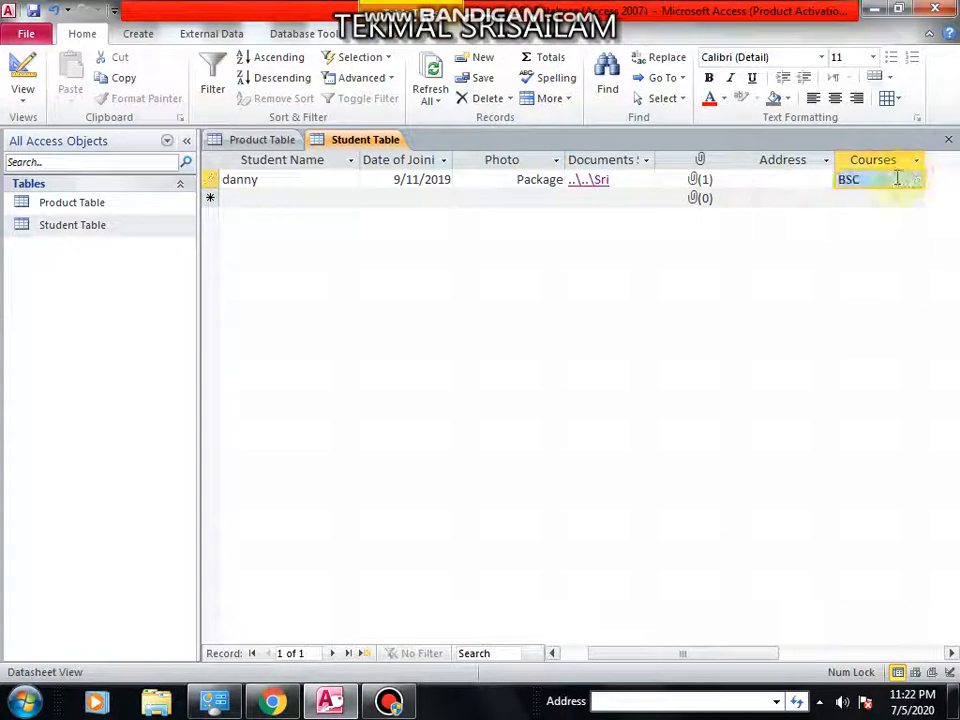
right_click(77, 228)
left_click(110, 257)
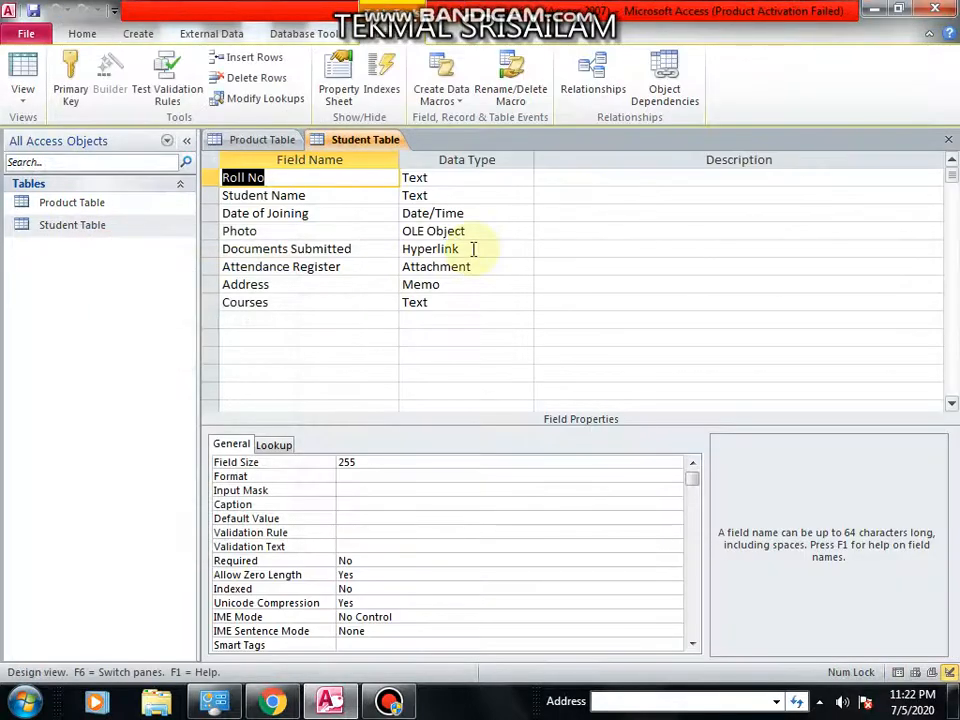
Open the data type list for the Roll No field to review the available data types.
left_click(467, 176)
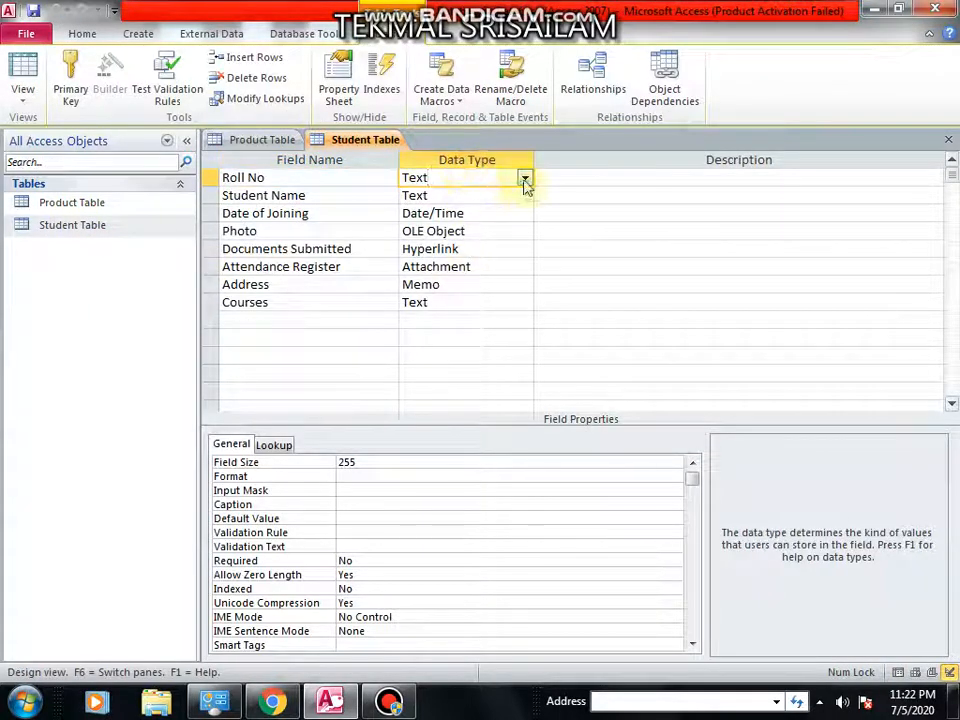
left_click(524, 179)
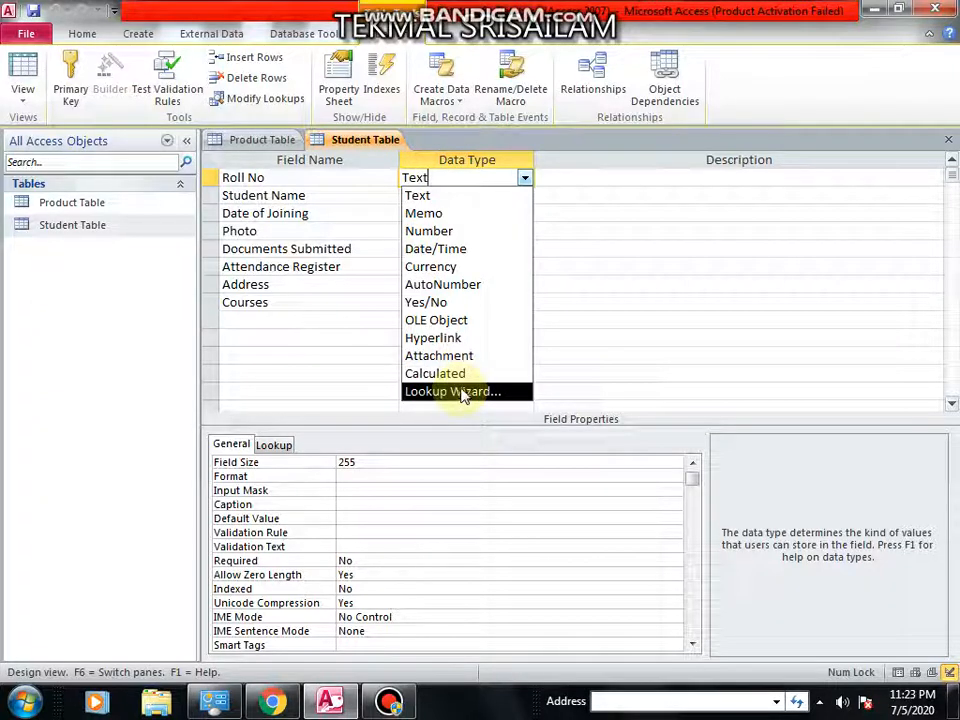
left_click(604, 232)
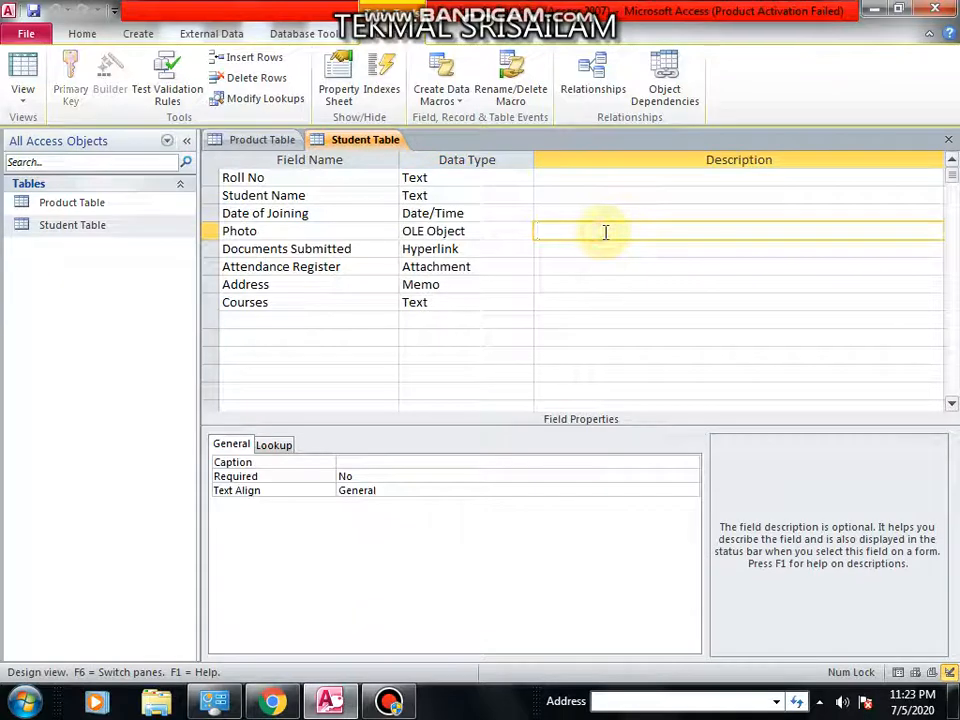
Go through each Student Table field's data type to review the types assigned.
left_click(476, 180)
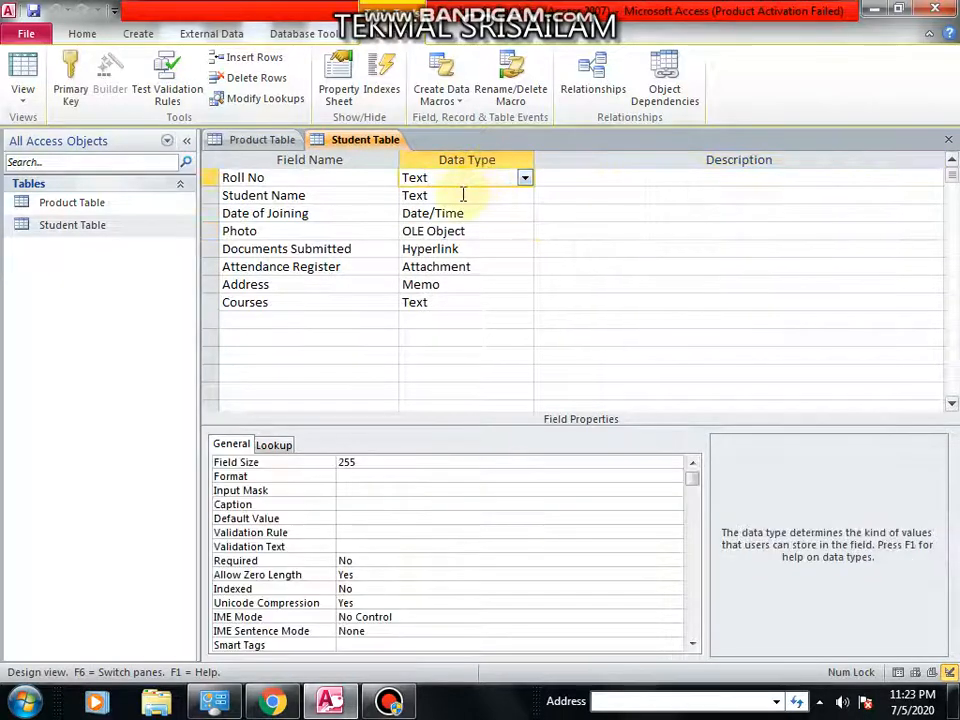
left_click(461, 194)
left_click(478, 213)
left_click(480, 230)
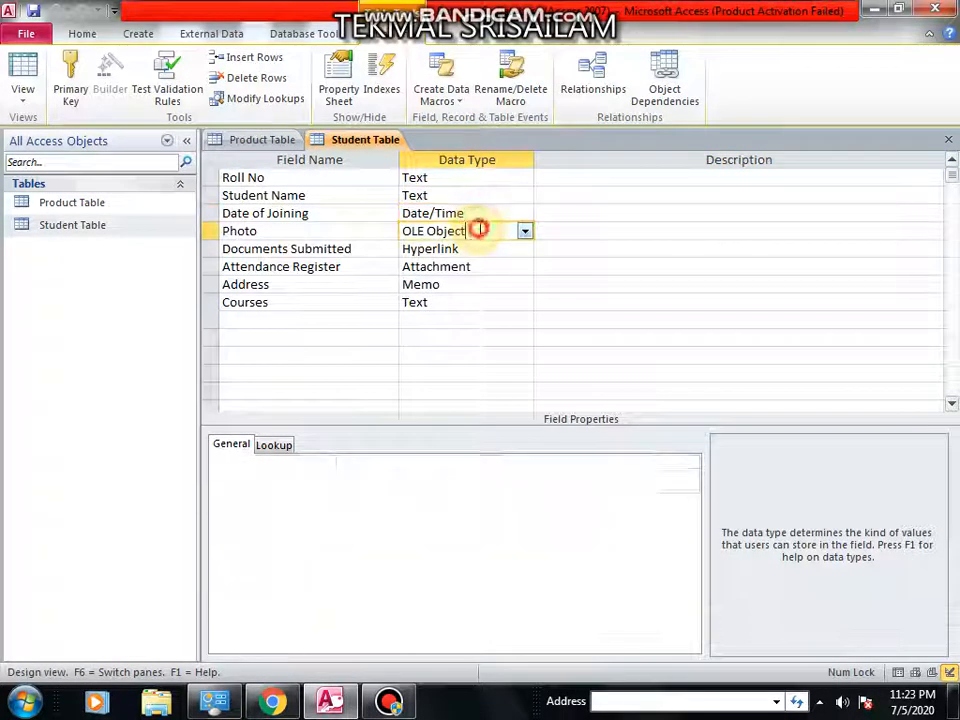
left_click(470, 249)
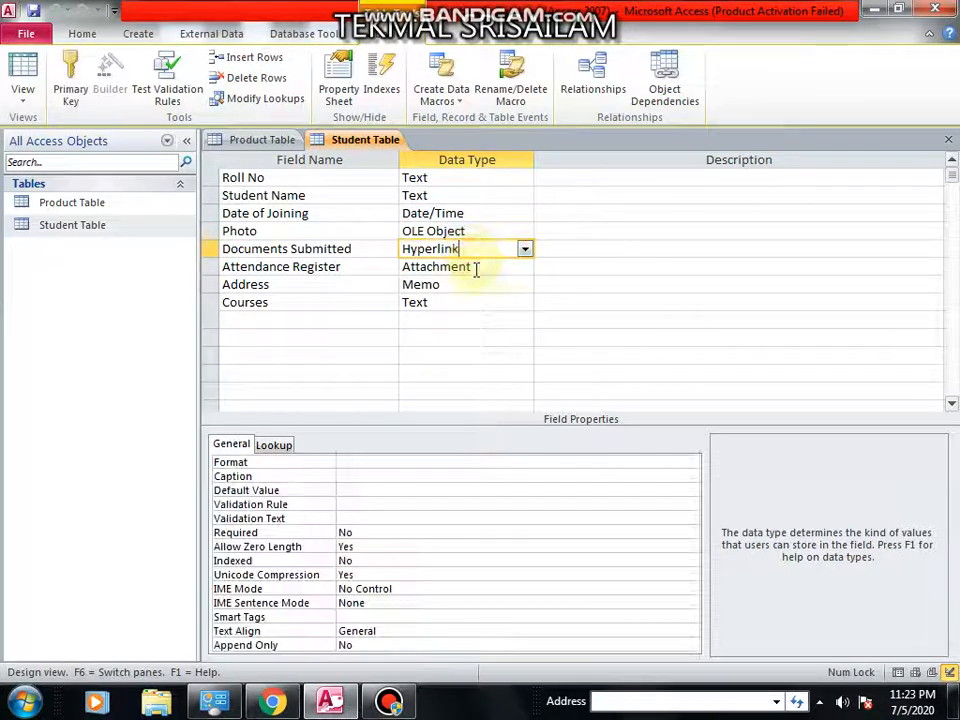
left_click(472, 268)
left_click(446, 287)
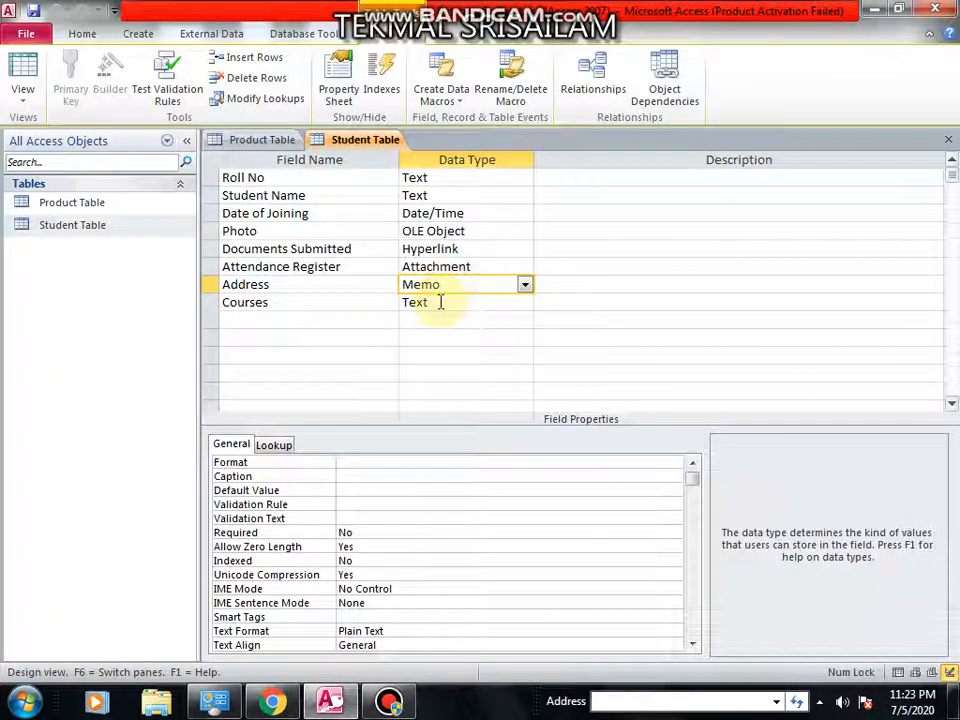
left_click(440, 302)
left_click(476, 285)
left_click(495, 268)
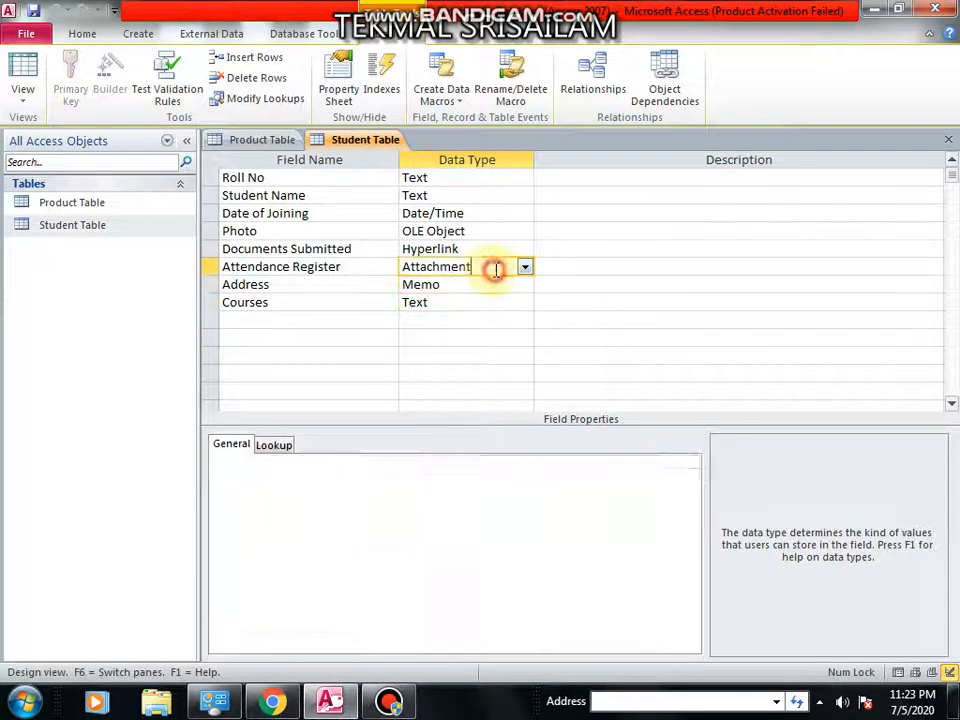
left_click(500, 232)
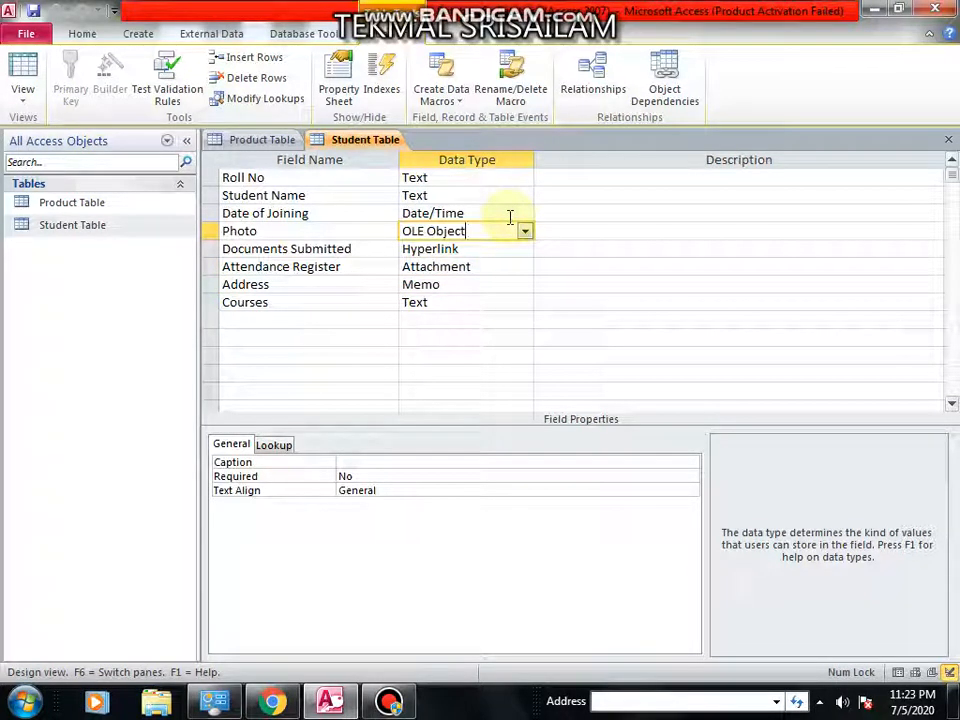